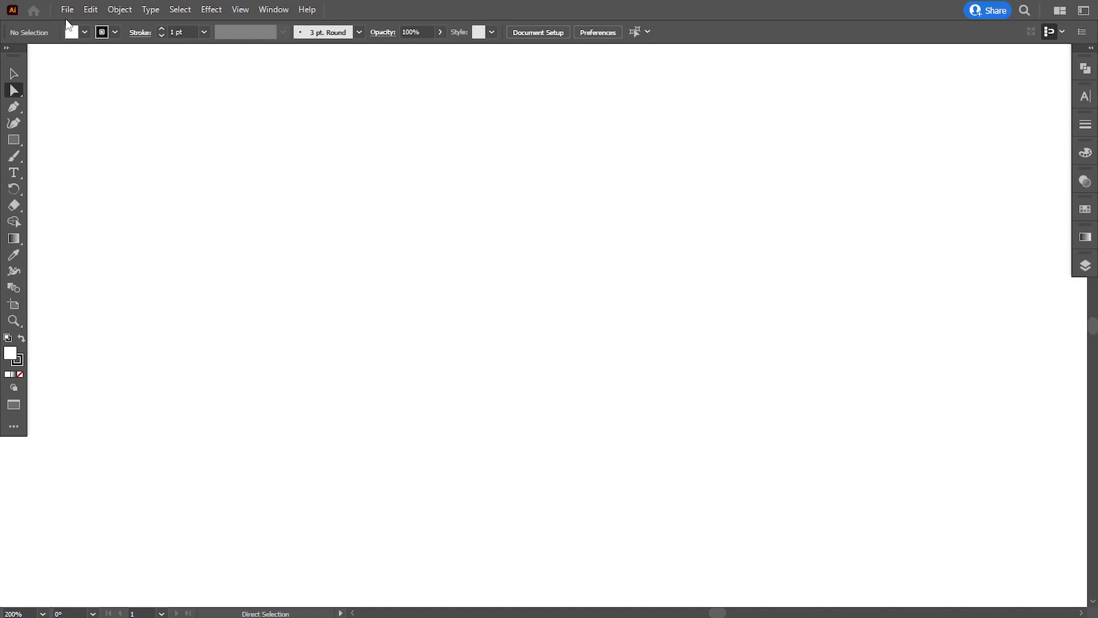
Step: Create an 851 × 315 px document named 'Business facebook cover banner design'
{"action": "left_click", "coordinate": [67, 9]}
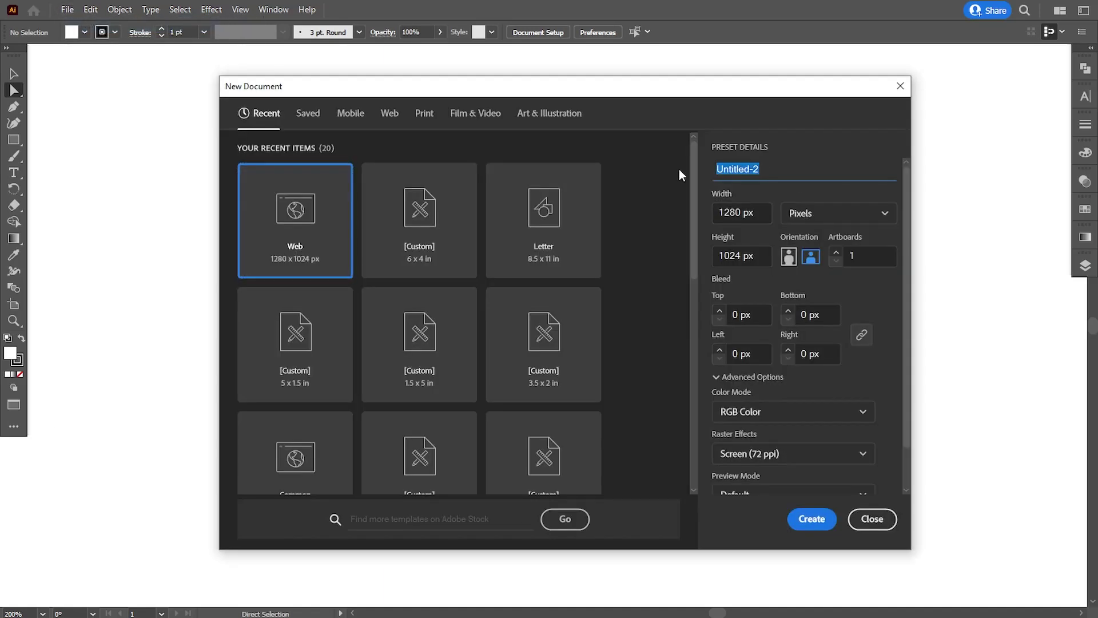
{"action": "type", "text": "Business facebook cover banner design"}
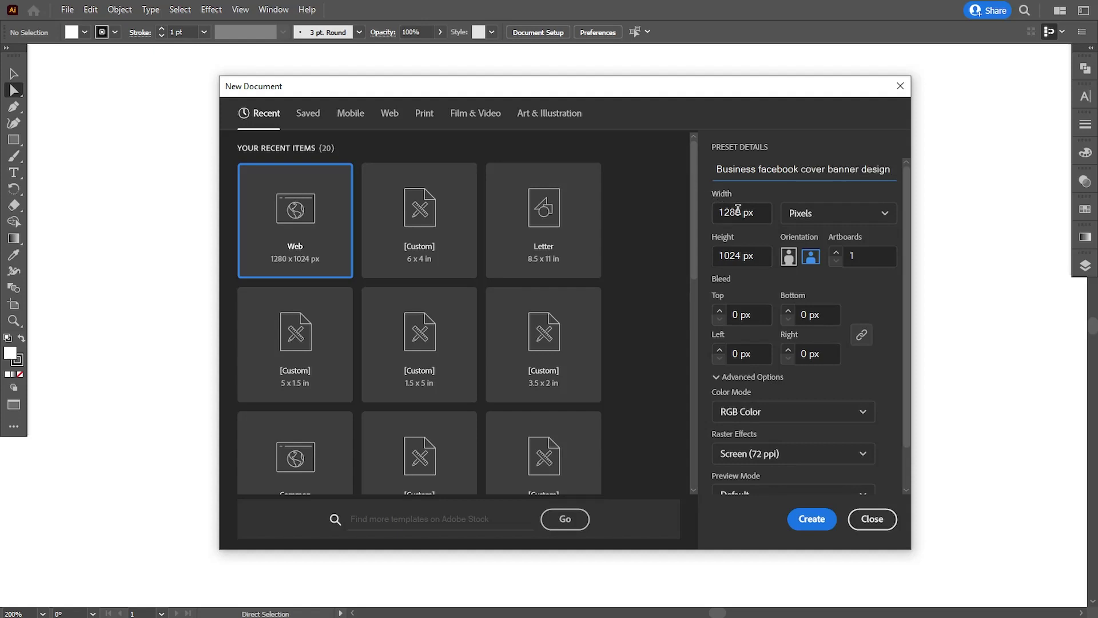
{"action": "double_click", "coordinate": [738, 212]}
{"action": "type", "text": "851"}
{"action": "key", "text": "Tab"}
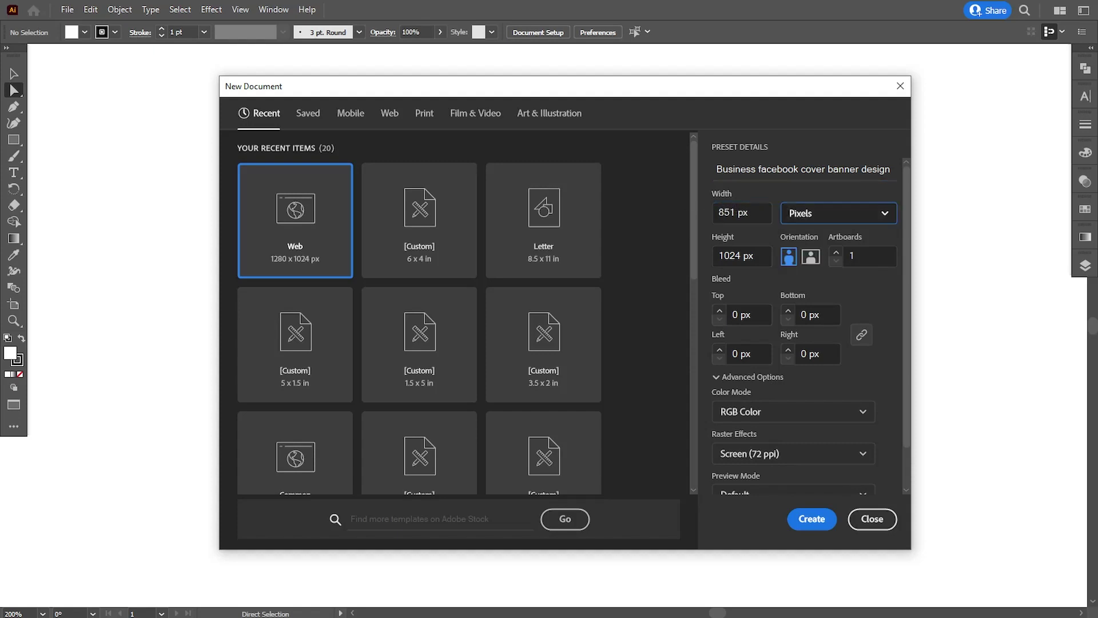
{"action": "key", "text": "Tab"}
{"action": "type", "text": "3"}
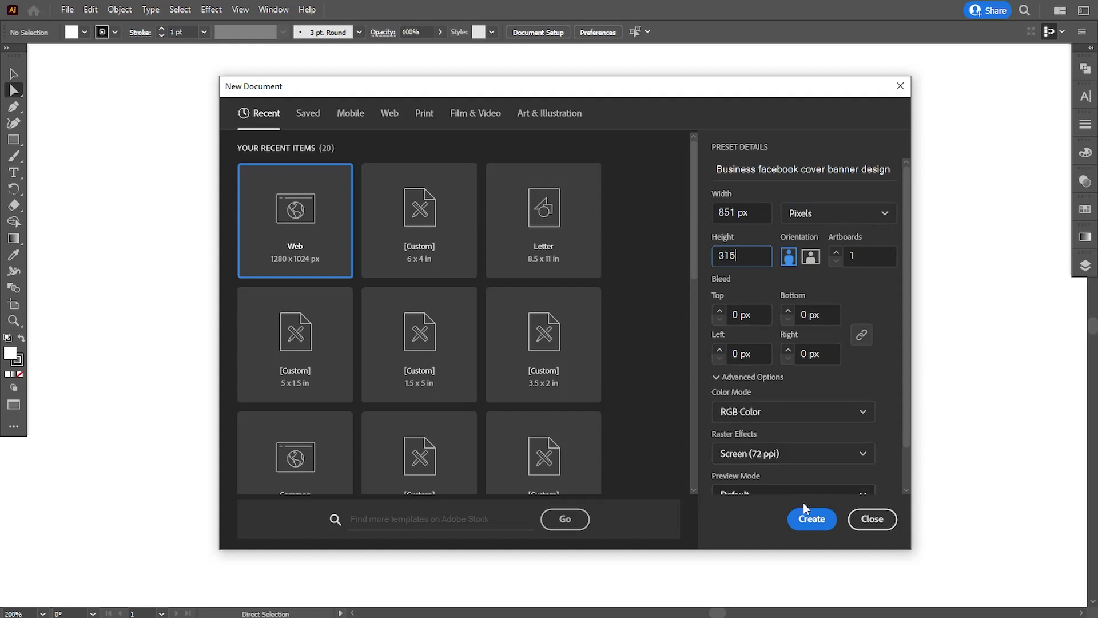
{"action": "left_click", "coordinate": [809, 518]}
Step: Paste the reference design, move it left of the artboard, and frame the artboard
{"action": "key", "text": "ctrl+v"}
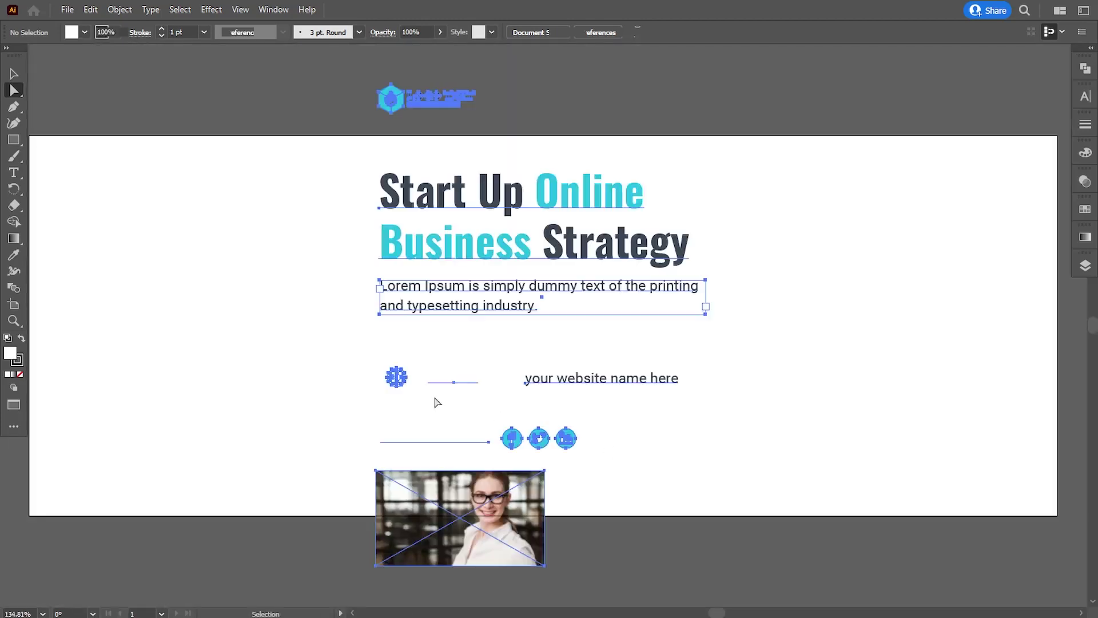
{"action": "key", "text": "ctrl+minus"}
{"action": "key", "text": "ctrl+minus"}
{"action": "left_click_drag", "start_coordinate": [489, 220], "coordinate": [146, 221]}
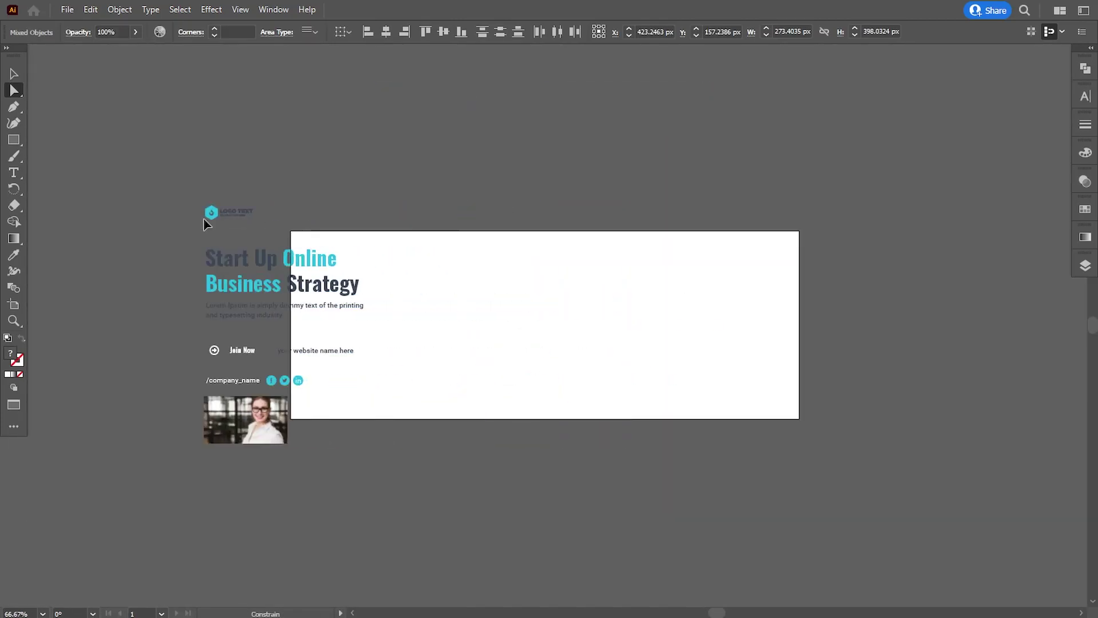
{"action": "left_click", "coordinate": [325, 427]}
{"action": "left_click_drag", "start_coordinate": [403, 499], "coordinate": [475, 499]}
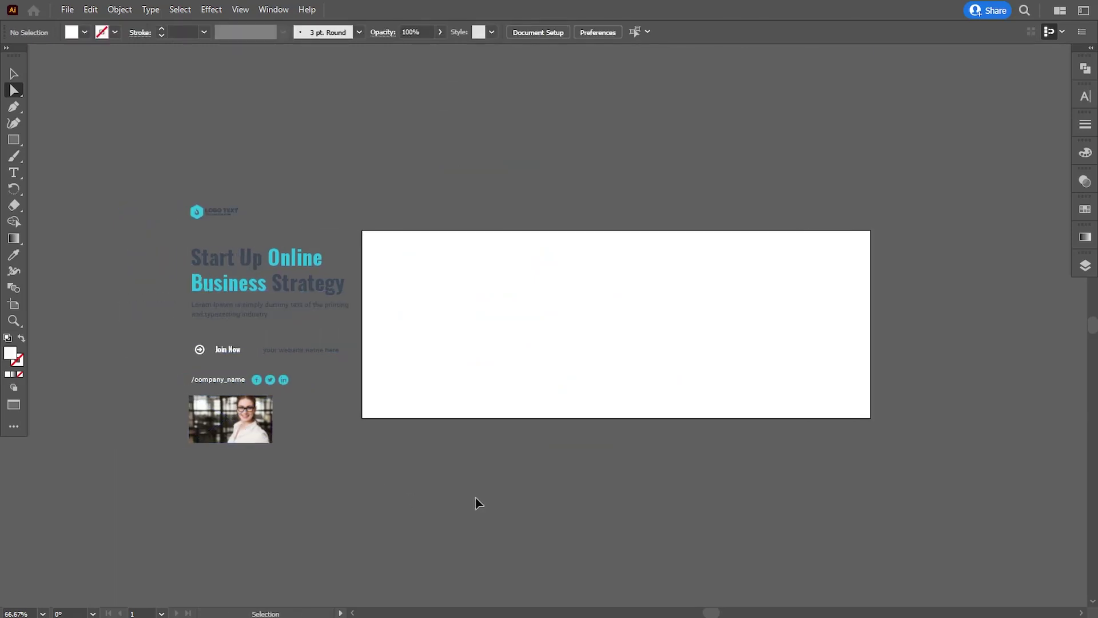
{"action": "key", "text": "ctrl+plus"}
{"action": "left_click_drag", "start_coordinate": [525, 385], "coordinate": [431, 387]}
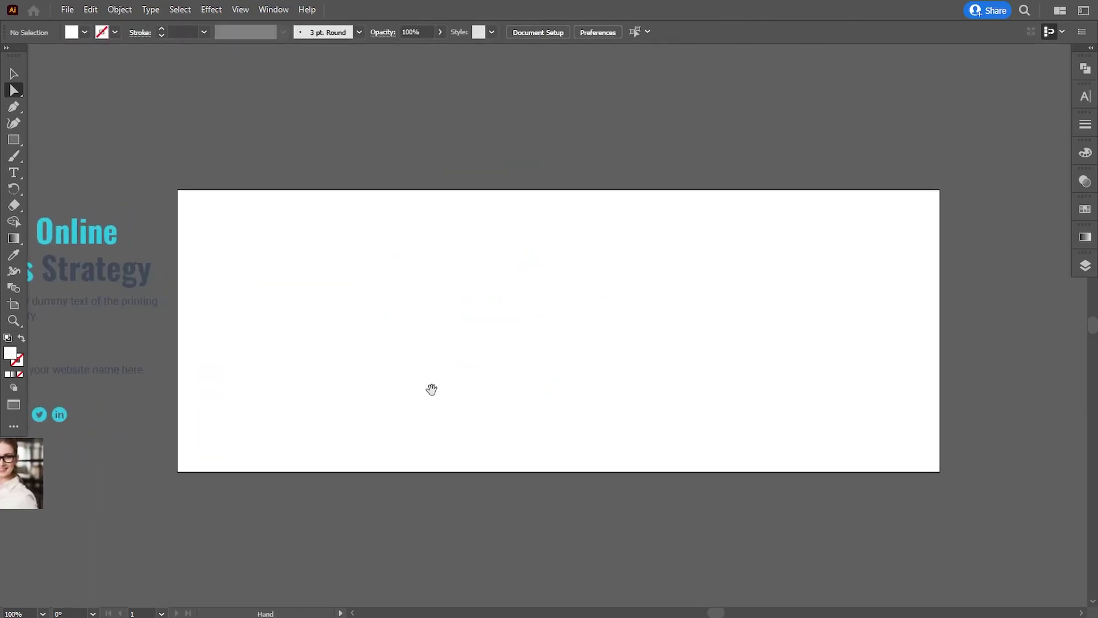
Step: Draw a closed chevron path across the artboard's right side with a point at mid-height on the left
{"action": "left_click", "coordinate": [14, 106]}
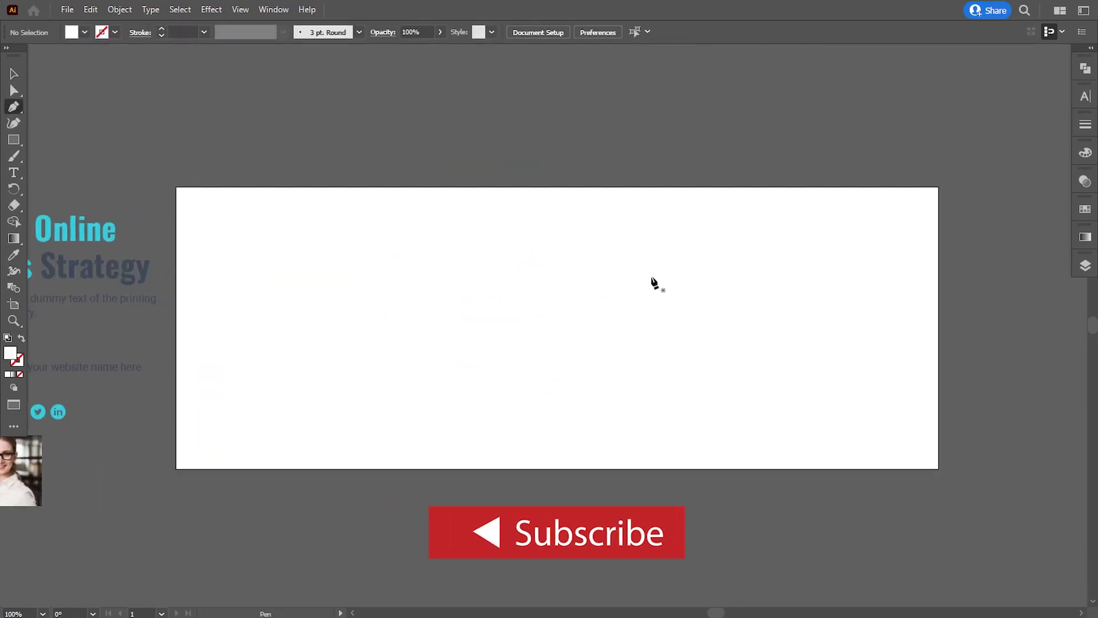
{"action": "left_click", "coordinate": [937, 186]}
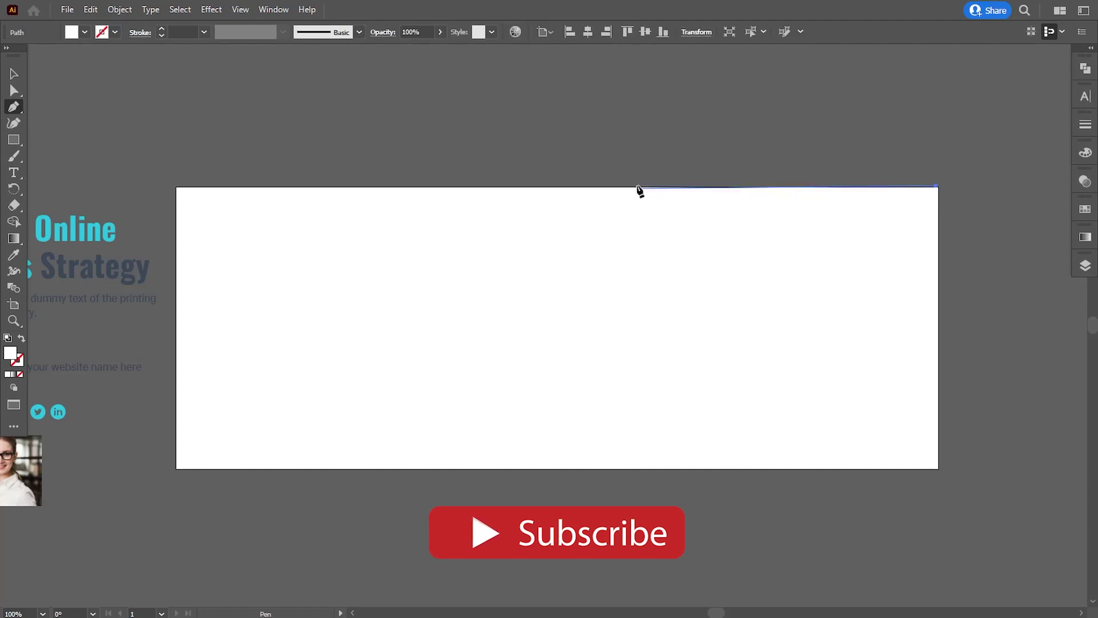
{"action": "left_click", "coordinate": [598, 186]}
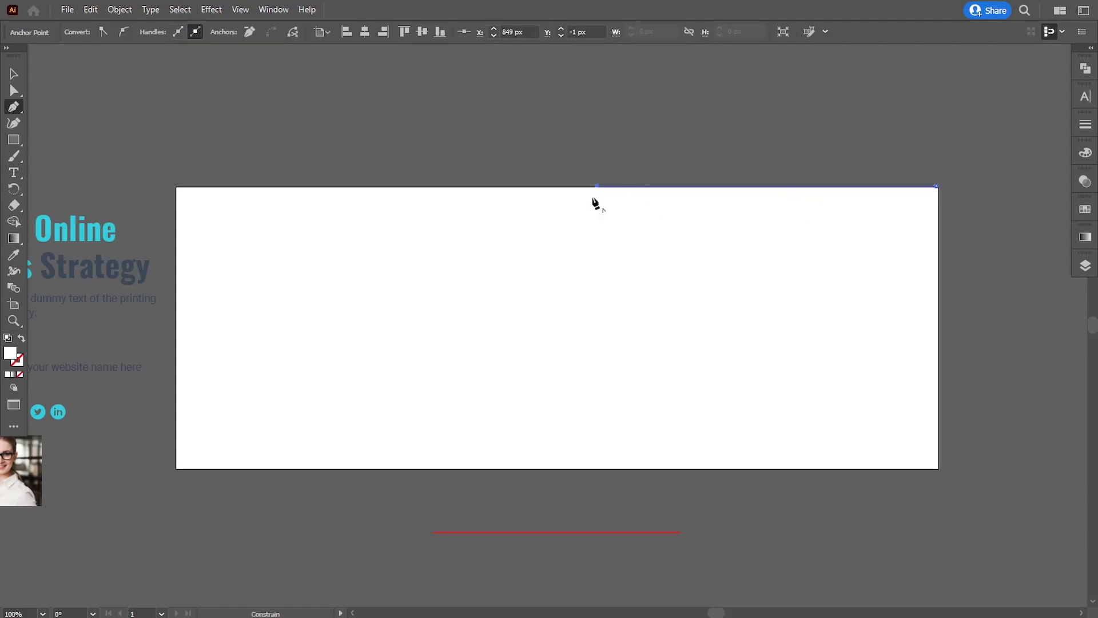
{"action": "left_click", "coordinate": [508, 322]}
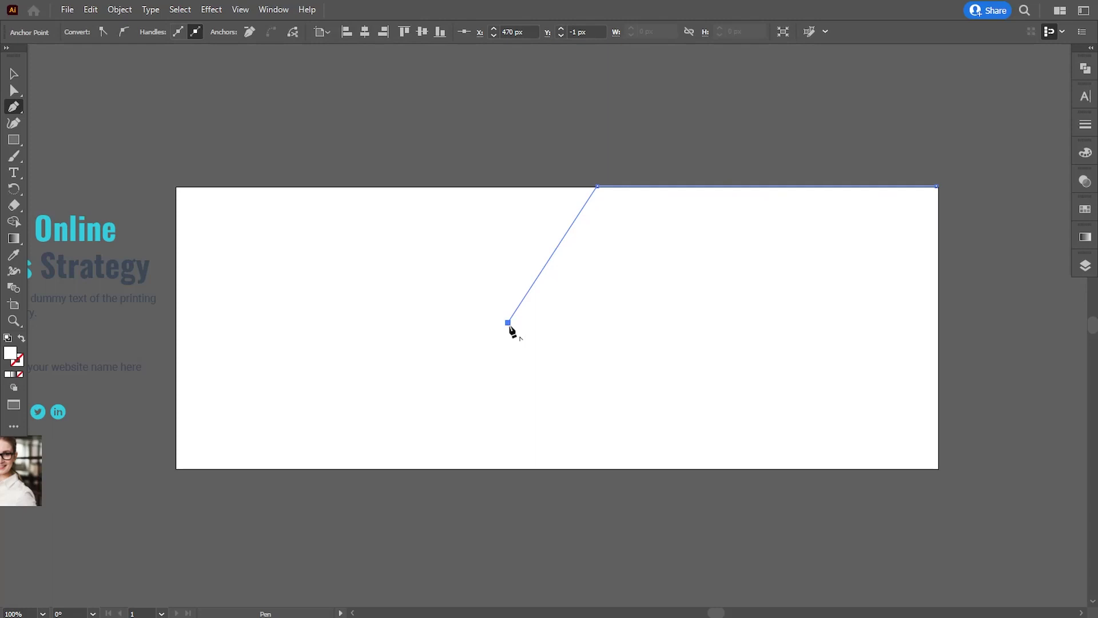
{"action": "left_click", "coordinate": [606, 469]}
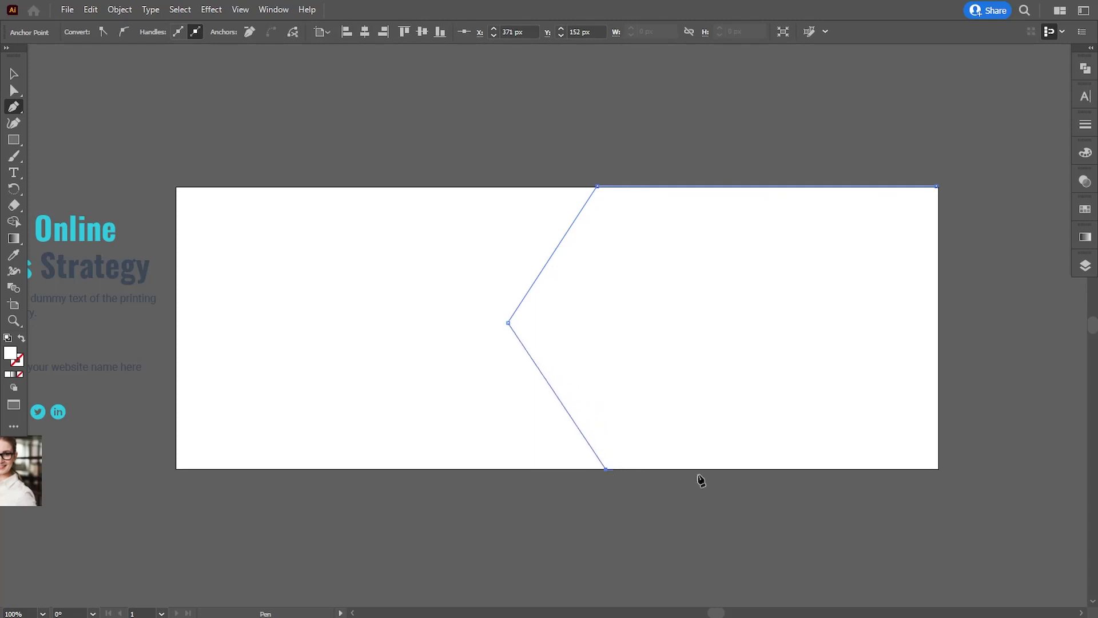
{"action": "left_click", "coordinate": [938, 468]}
{"action": "left_click", "coordinate": [937, 187]}
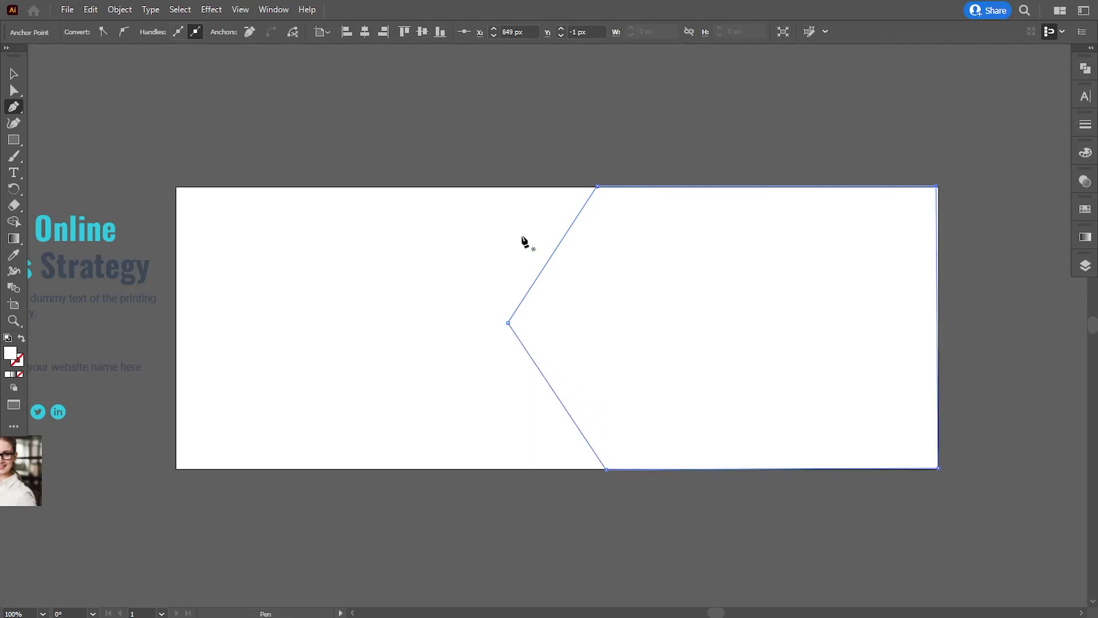
Step: Nudge the chevron's top-left corner point slightly left and reselect the whole shape
{"action": "left_click", "coordinate": [13, 90]}
{"action": "left_click", "coordinate": [938, 190]}
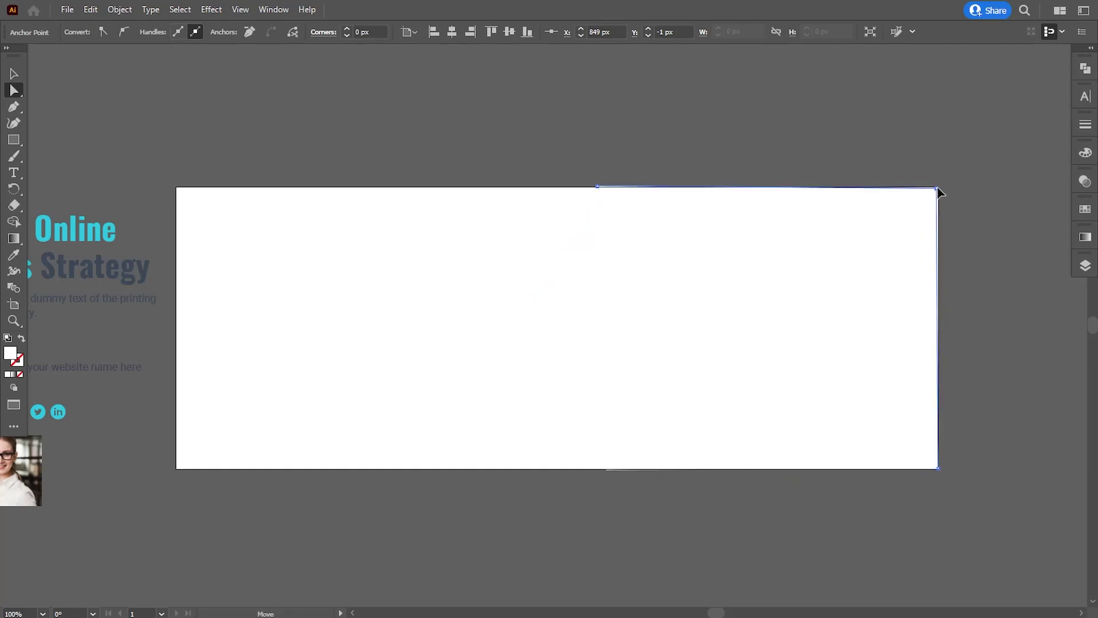
{"action": "left_click", "coordinate": [938, 190]}
{"action": "left_click", "coordinate": [974, 238]}
{"action": "left_click", "coordinate": [595, 199]}
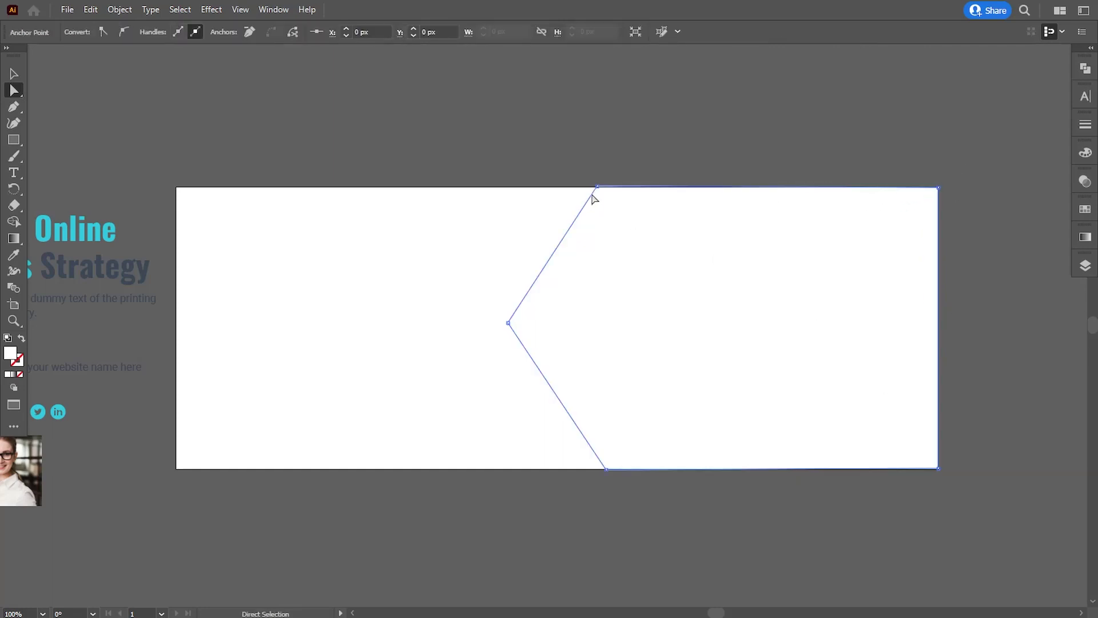
{"action": "left_click_drag", "start_coordinate": [597, 187], "coordinate": [594, 187]}
{"action": "left_click", "coordinate": [675, 231]}
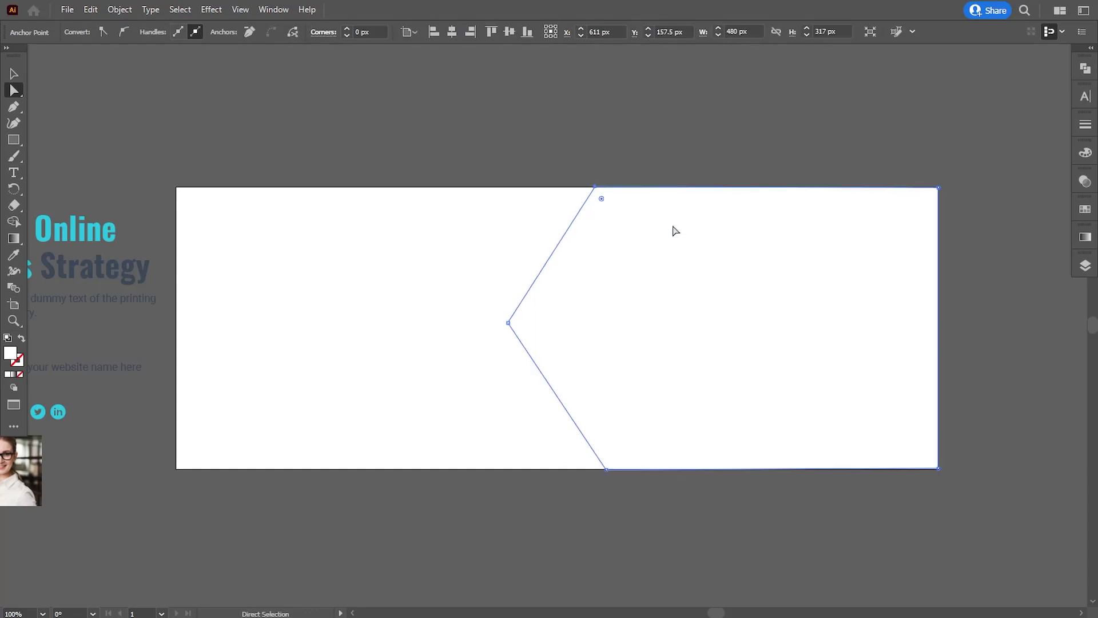
{"action": "left_click", "coordinate": [14, 255]}
Step: Fill the chevron with the navy sampled from the 'Strategy' text
{"action": "left_click", "coordinate": [50, 258]}
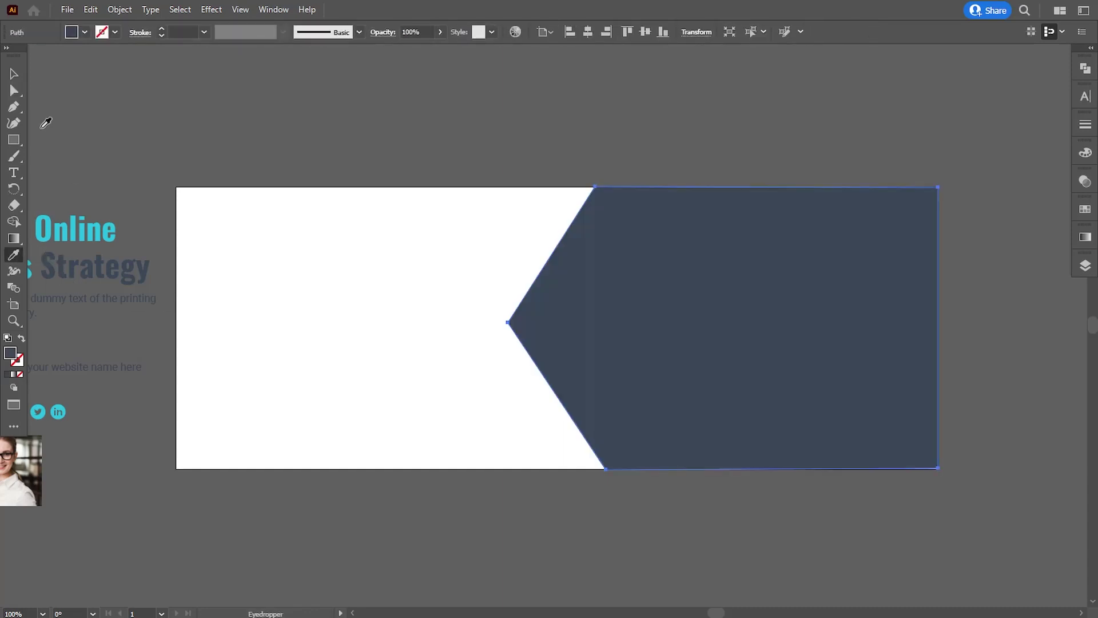
{"action": "scroll", "coordinate": [646, 138], "scroll_direction": "up", "scroll_amount": 1}
{"action": "scroll", "coordinate": [554, 292], "scroll_direction": "up", "scroll_amount": 1}
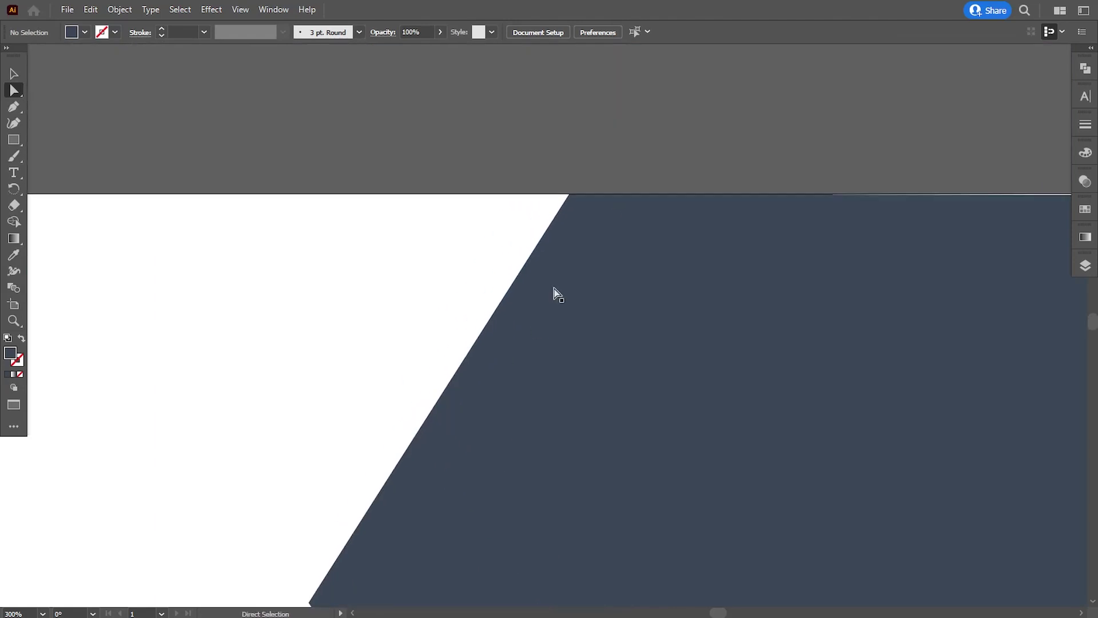
{"action": "scroll", "coordinate": [787, 361], "scroll_direction": "up", "scroll_amount": 1}
{"action": "left_click_drag", "start_coordinate": [787, 360], "coordinate": [532, 332]}
Step: Check the chevron's top-right and bottom corner points against the banner edges
{"action": "left_click", "coordinate": [537, 297]}
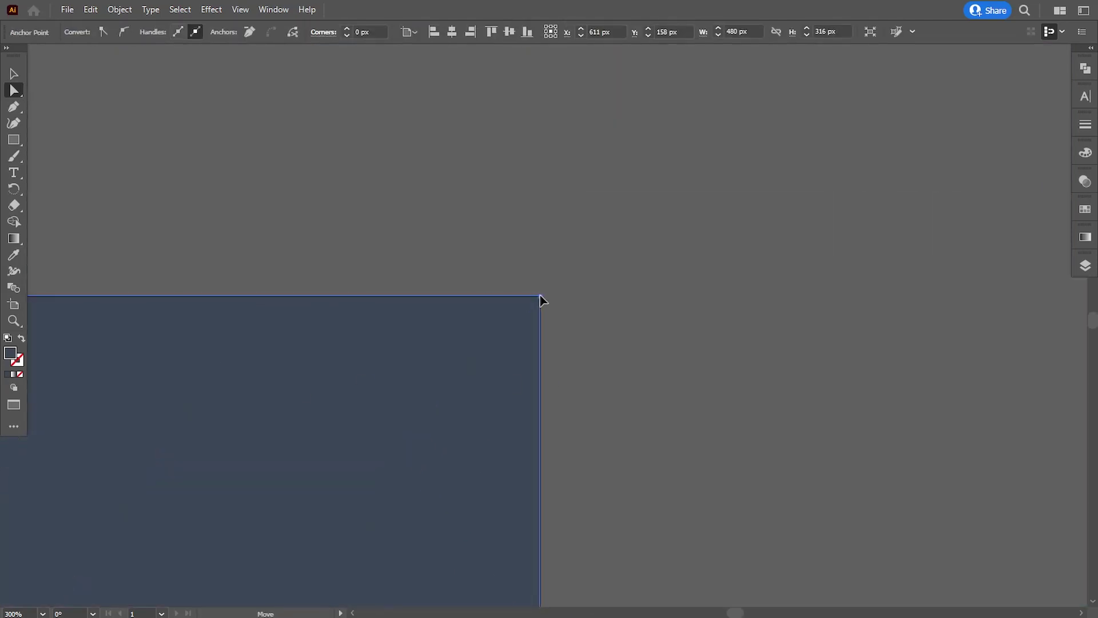
{"action": "key", "text": "ctrl+shift+a"}
{"action": "left_click_drag", "start_coordinate": [724, 89], "coordinate": [749, 311]}
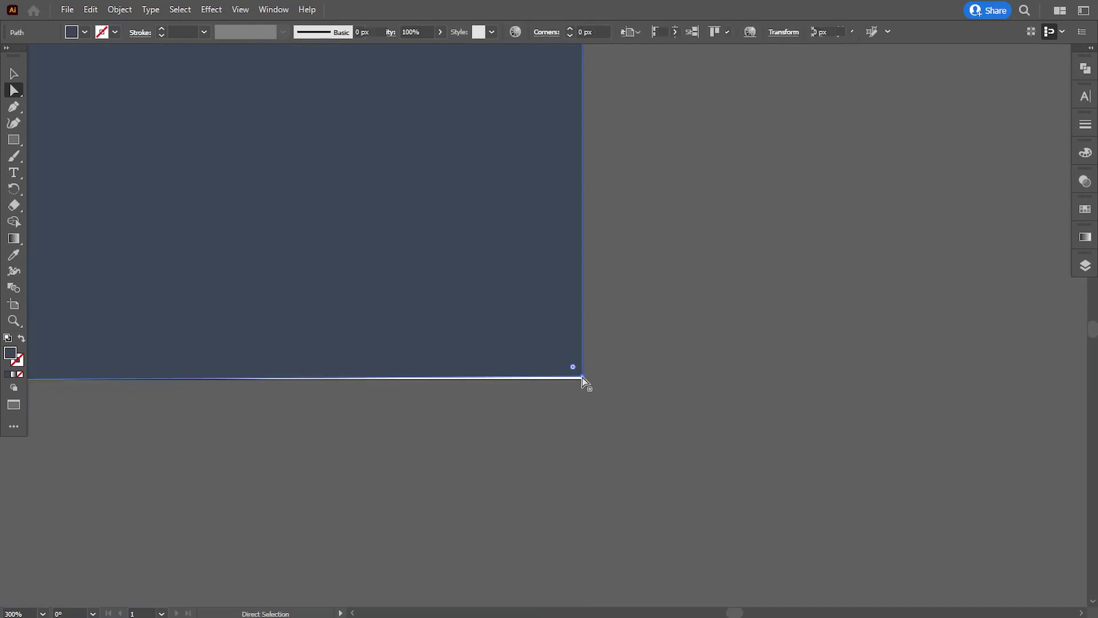
{"action": "left_click", "coordinate": [583, 382]}
{"action": "left_click", "coordinate": [629, 435]}
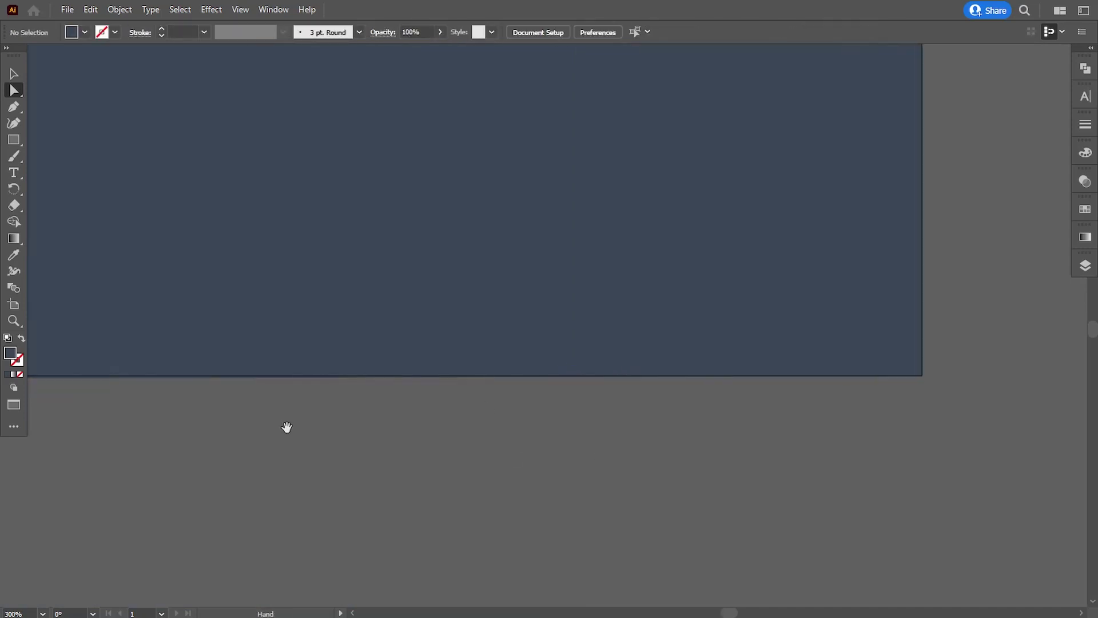
{"action": "left_click", "coordinate": [544, 395]}
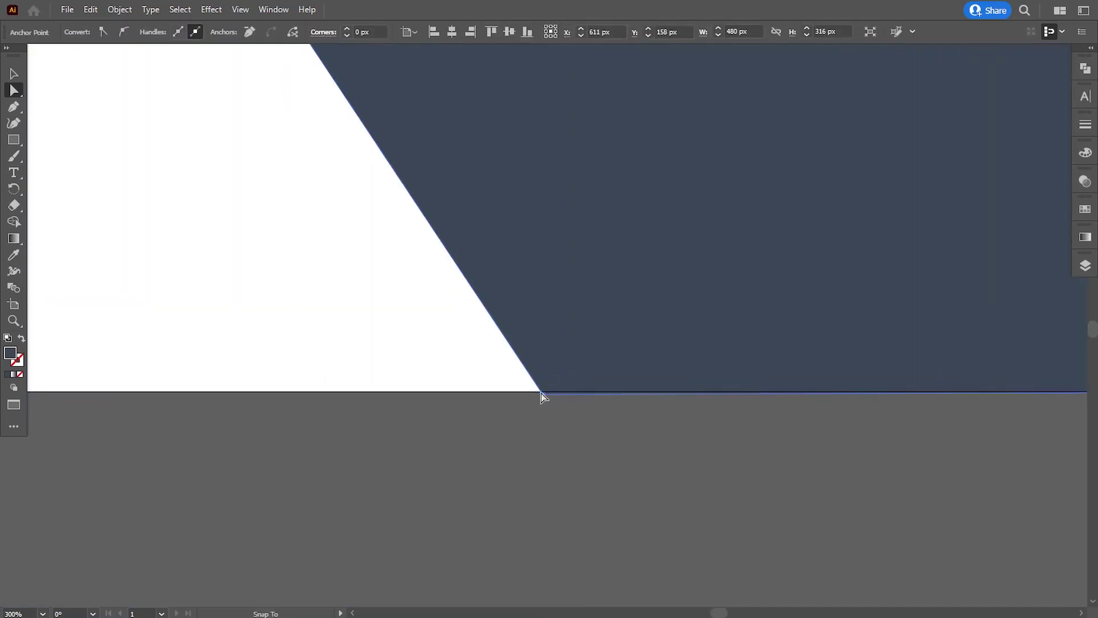
{"action": "left_click", "coordinate": [608, 442]}
{"action": "scroll", "coordinate": [607, 441], "scroll_direction": "down", "scroll_amount": 3}
{"action": "scroll", "coordinate": [608, 444], "scroll_direction": "down", "scroll_amount": 2}
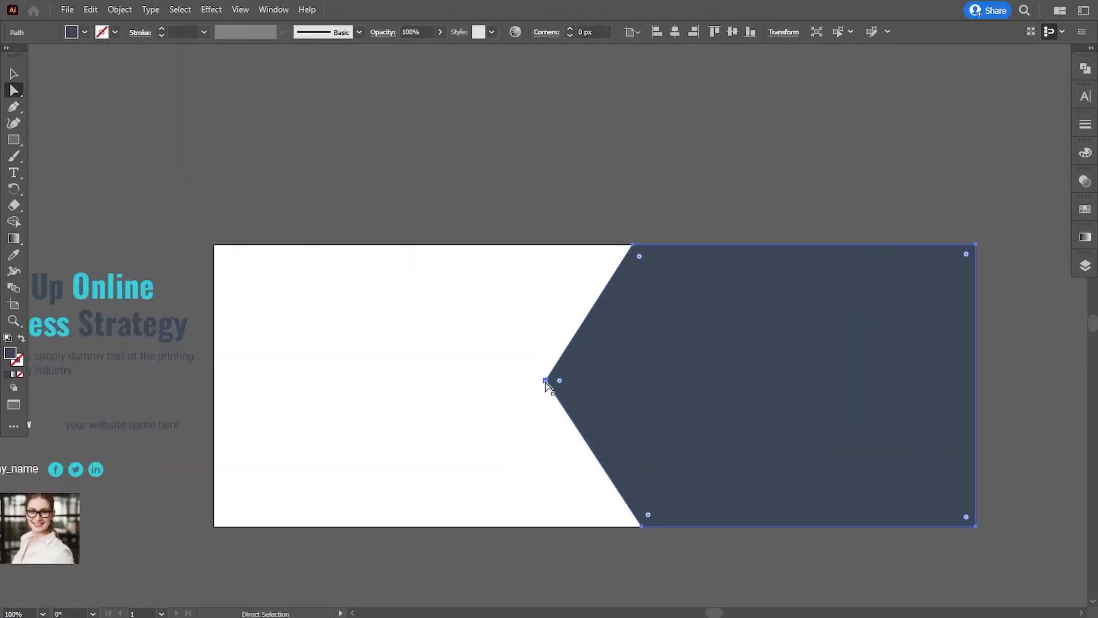
Step: Nudge the chevron's left point down so its corners sit flush with the banner
{"action": "left_click", "coordinate": [546, 381]}
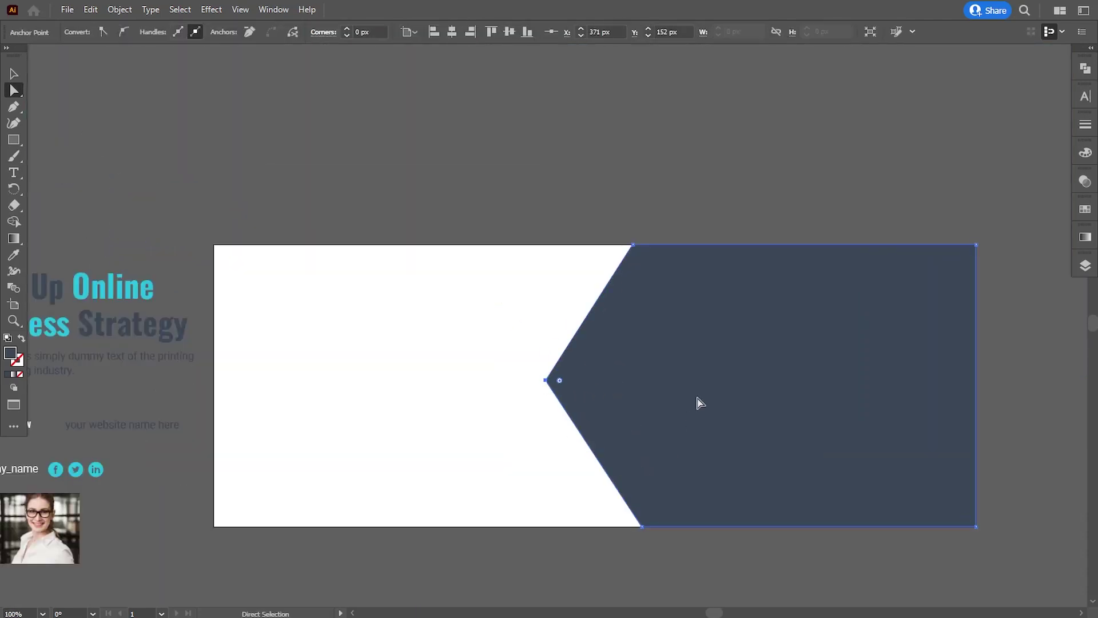
{"action": "key", "text": "Down"}
{"action": "key", "text": "Down"}
{"action": "key", "text": "Down"}
{"action": "key", "text": "Down"}
{"action": "key", "text": "Down"}
{"action": "key", "text": "Down"}
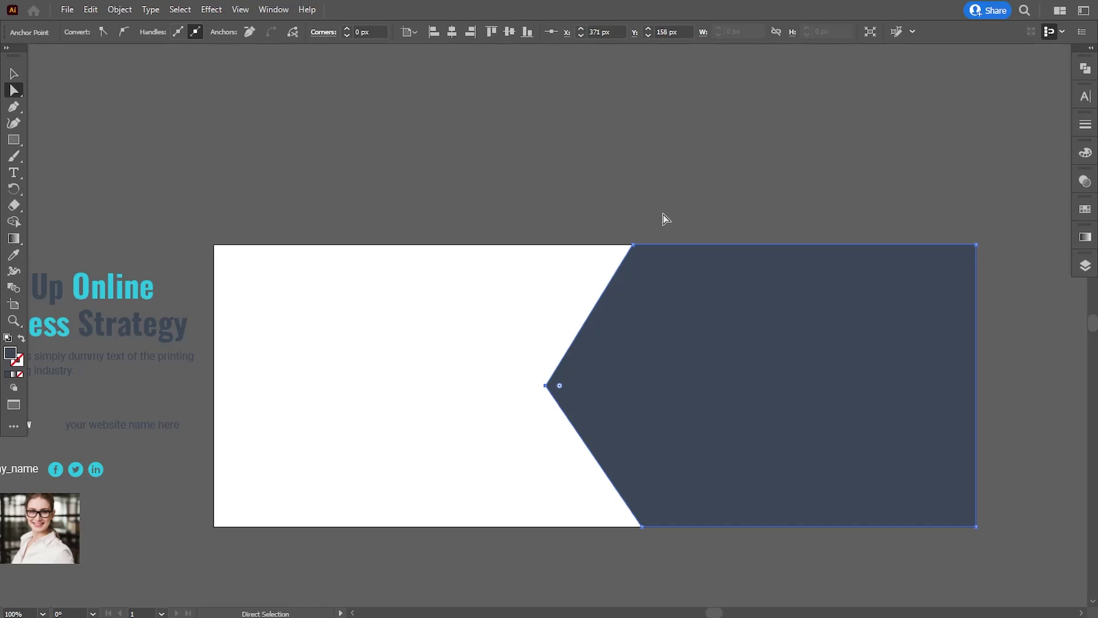
{"action": "left_click", "coordinate": [665, 219]}
{"action": "left_click_drag", "start_coordinate": [673, 454], "coordinate": [679, 414]}
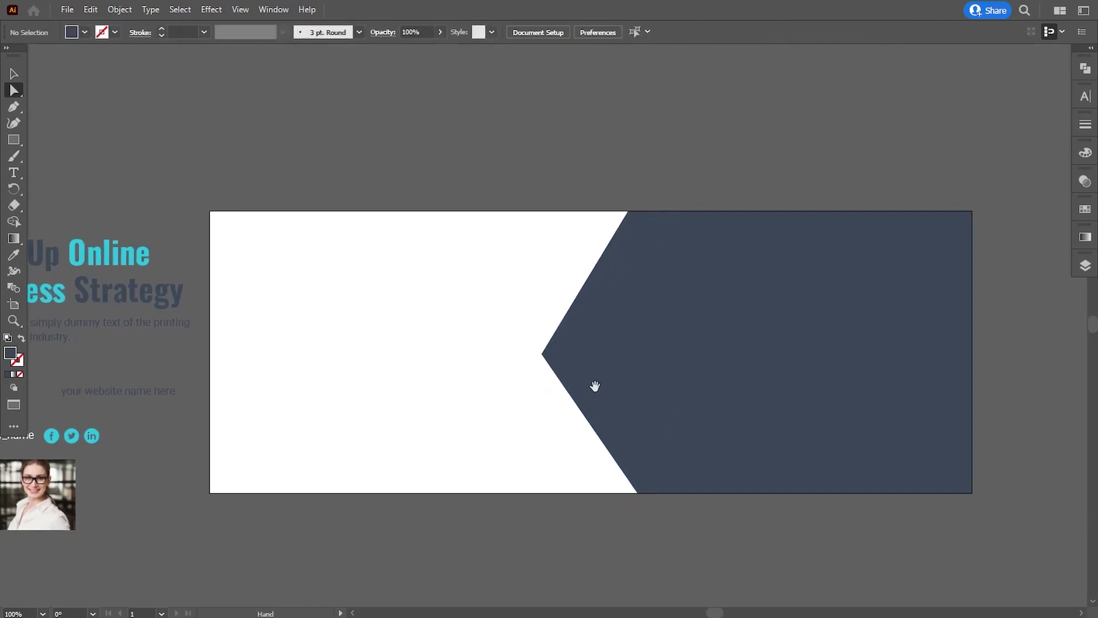
{"action": "left_click", "coordinate": [563, 371]}
{"action": "left_click", "coordinate": [542, 353]}
{"action": "left_click", "coordinate": [528, 516]}
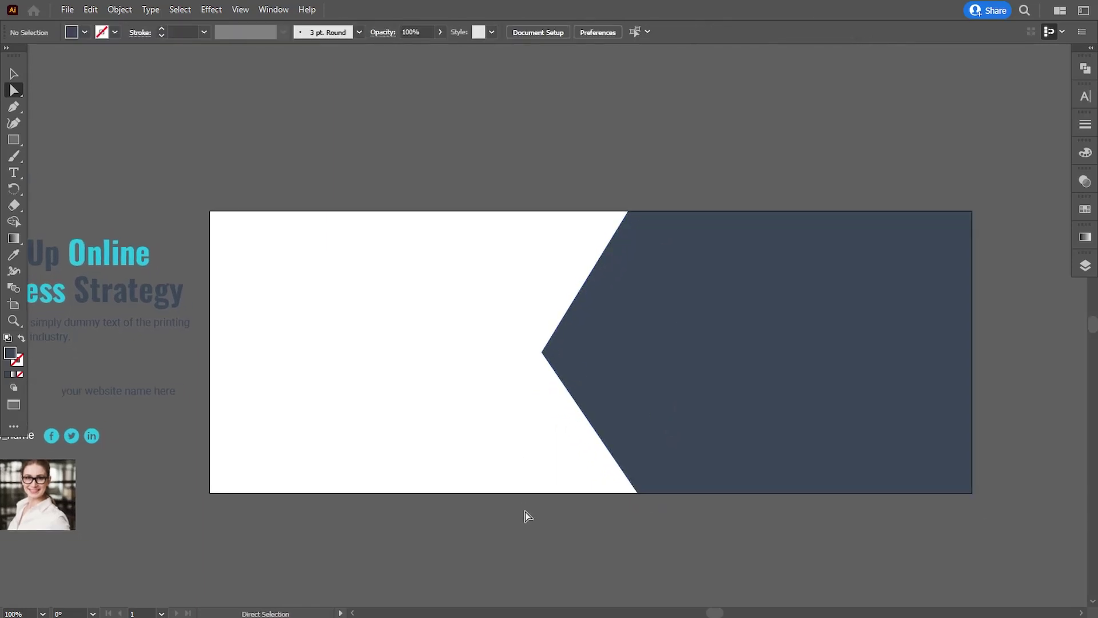
{"action": "mouse_move", "coordinate": [597, 513]}
{"action": "left_mouse_down"}
{"action": "mouse_move", "coordinate": [534, 517]}
{"action": "mouse_move", "coordinate": [544, 509]}
{"action": "left_mouse_up"}
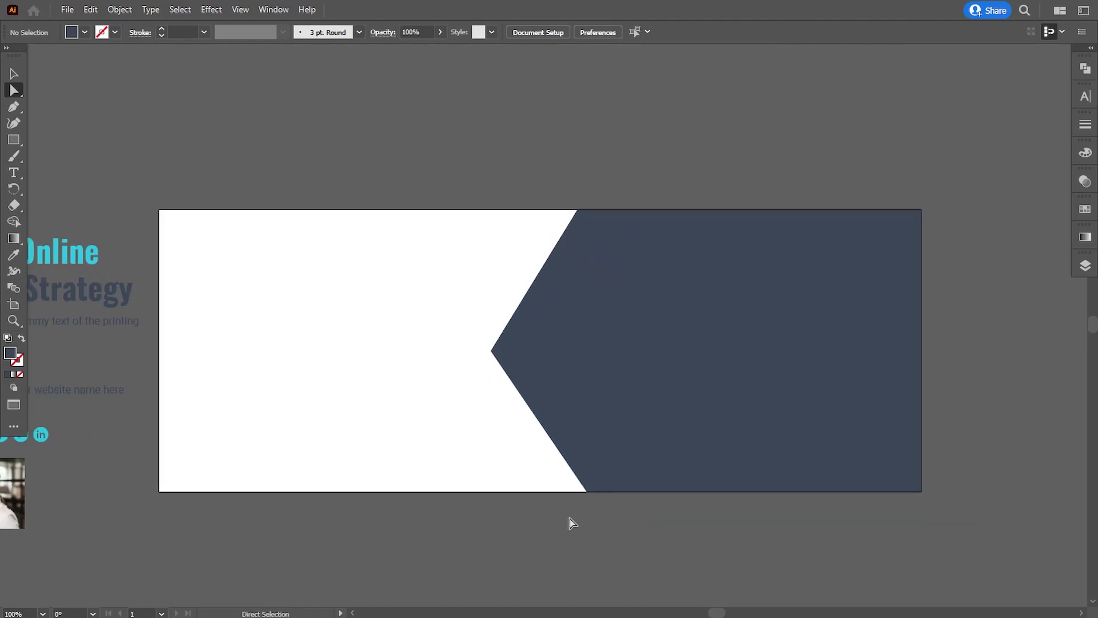
{"action": "left_click", "coordinate": [14, 73]}
Step: Copy the navy chevron and paste a duplicate in front, with Layer 1 expanded
{"action": "left_click", "coordinate": [607, 372]}
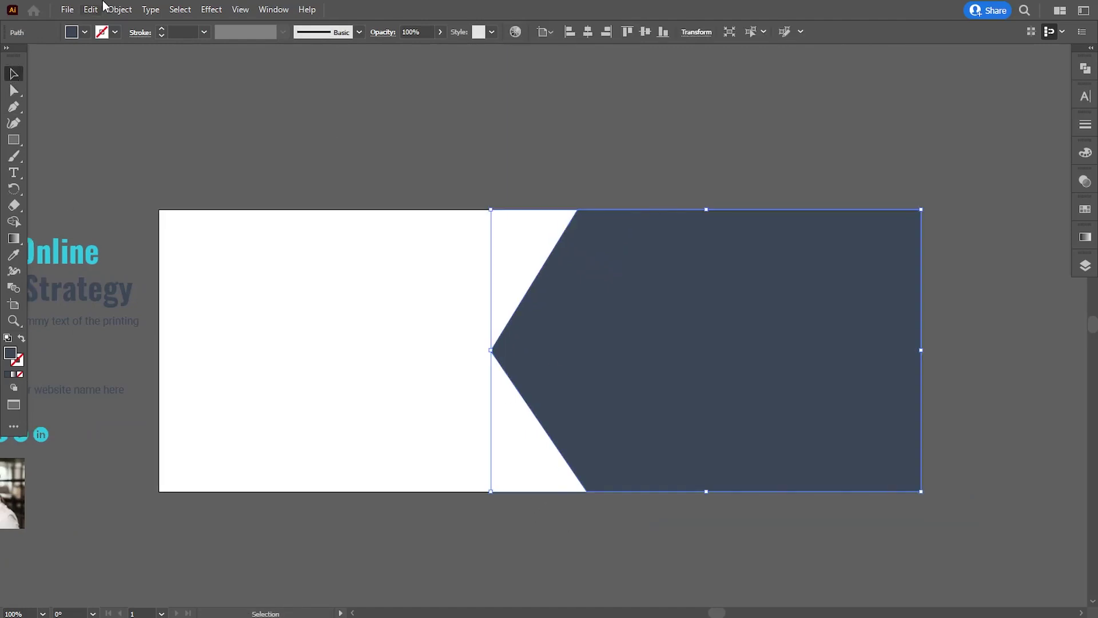
{"action": "left_click", "coordinate": [90, 9]}
{"action": "left_click", "coordinate": [112, 75]}
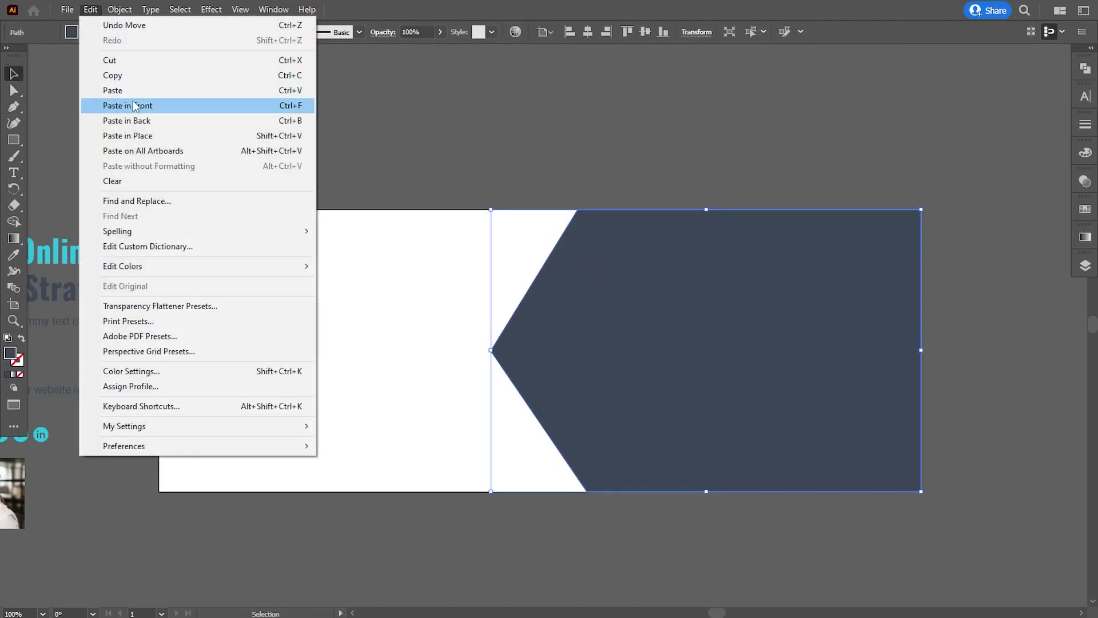
{"action": "left_click", "coordinate": [127, 105]}
{"action": "left_click", "coordinate": [1086, 266]}
{"action": "left_click", "coordinate": [875, 204]}
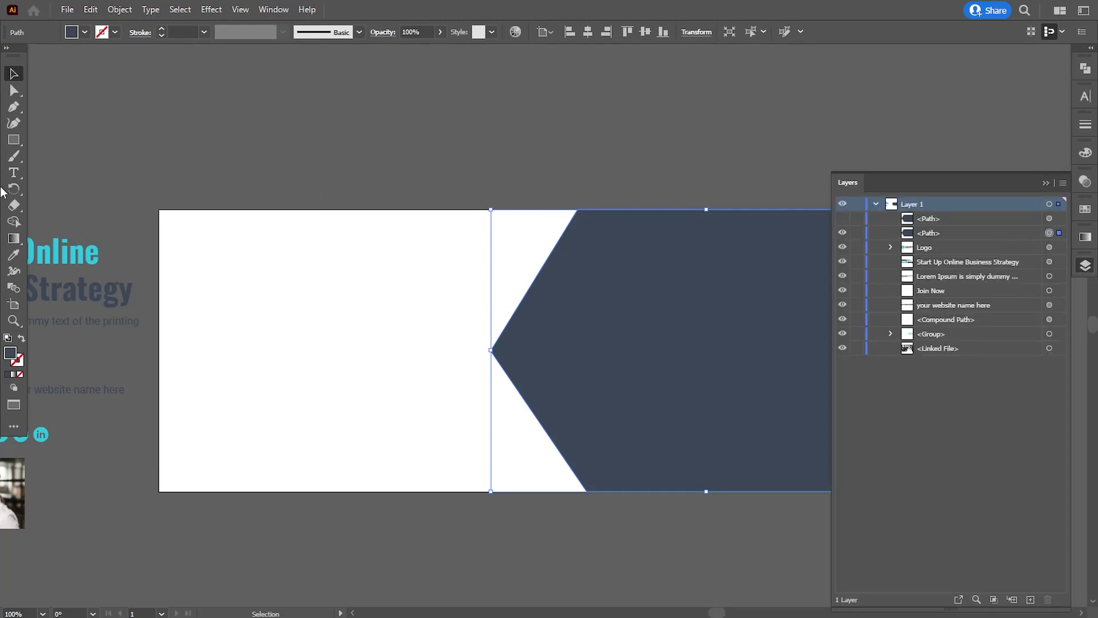
Step: Move the duplicate's left point and top corner anchors two nudges left
{"action": "left_click", "coordinate": [10, 92]}
{"action": "left_click", "coordinate": [492, 350]}
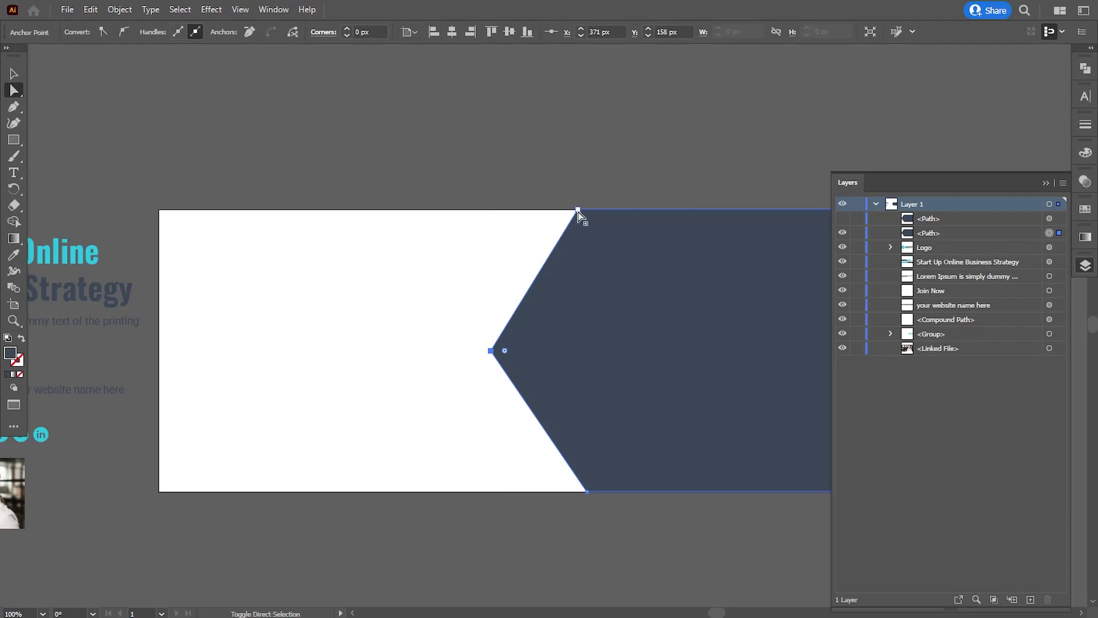
{"action": "left_click", "coordinate": [578, 210], "text": "shift"}
{"action": "key", "text": "Left"}
{"action": "key", "text": "Left"}
{"action": "key", "text": "Left"}
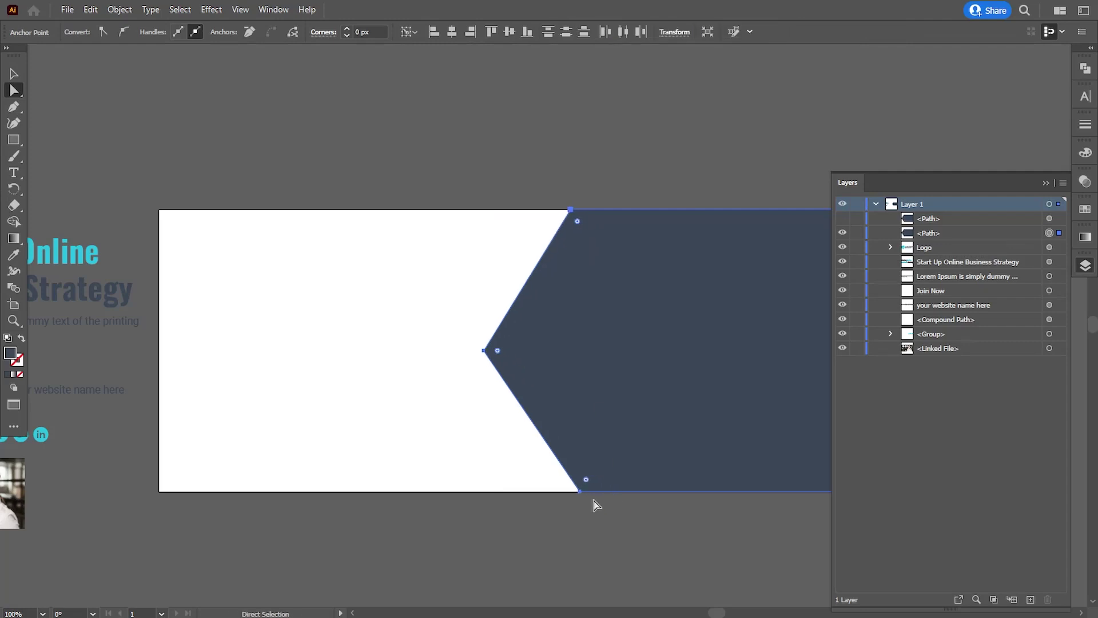
{"action": "key", "text": "Left"}
{"action": "key", "text": "Left"}
{"action": "key", "text": "Left"}
Step: Fill the duplicate light grey and place the navy chevron above it to show a grey border
{"action": "double_click", "coordinate": [10, 355]}
{"action": "left_click", "coordinate": [612, 292]}
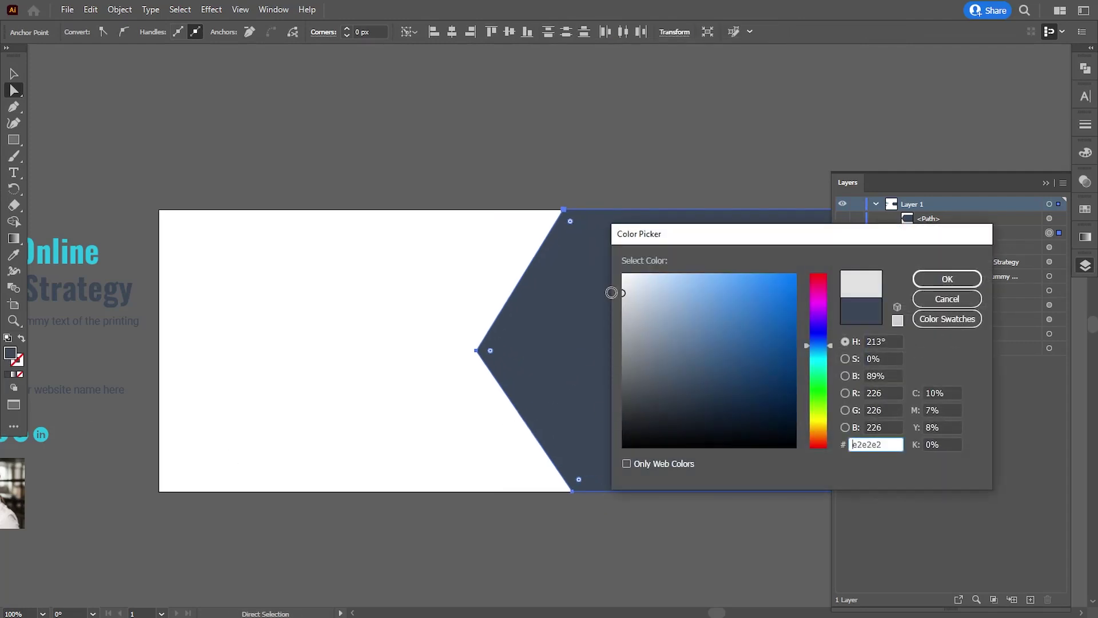
{"action": "left_click", "coordinate": [945, 277]}
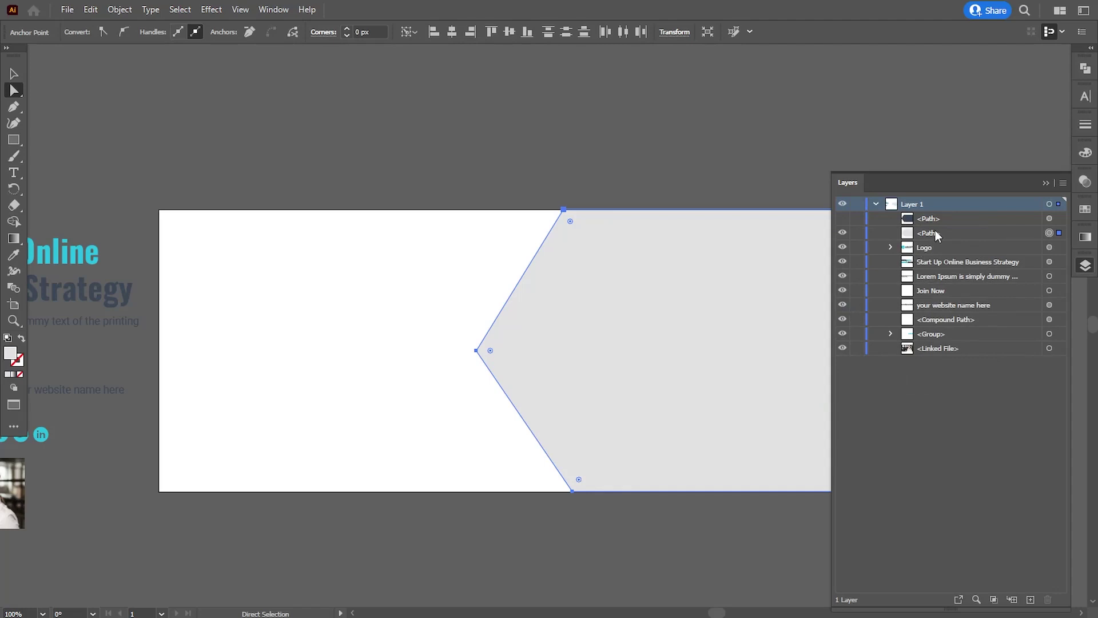
{"action": "left_click", "coordinate": [843, 218]}
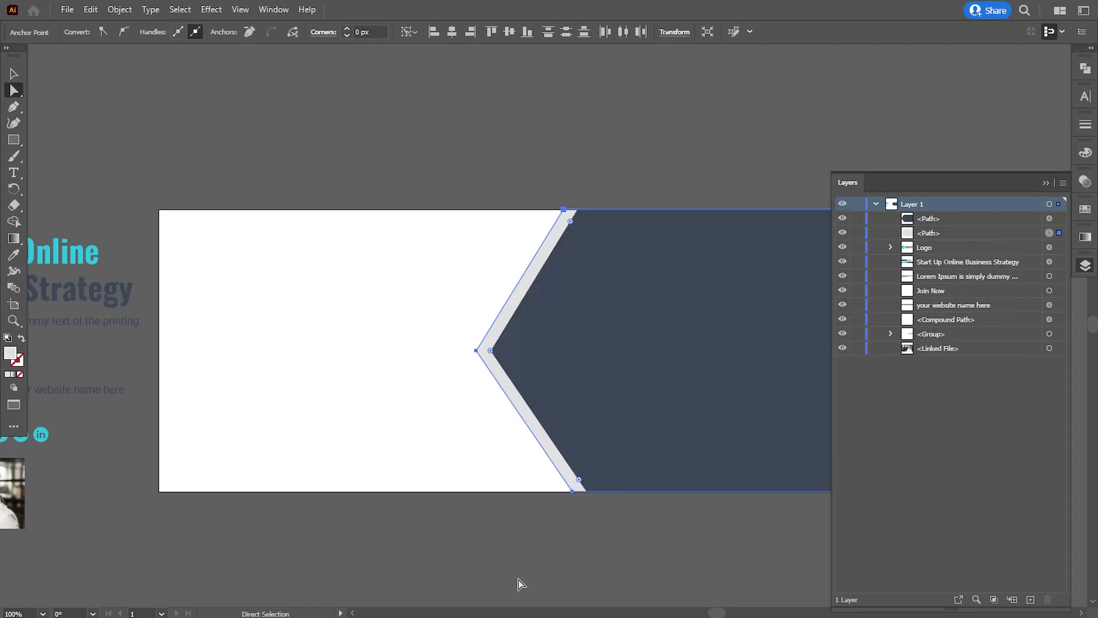
{"action": "left_click", "coordinate": [581, 501]}
{"action": "left_click", "coordinate": [476, 350]}
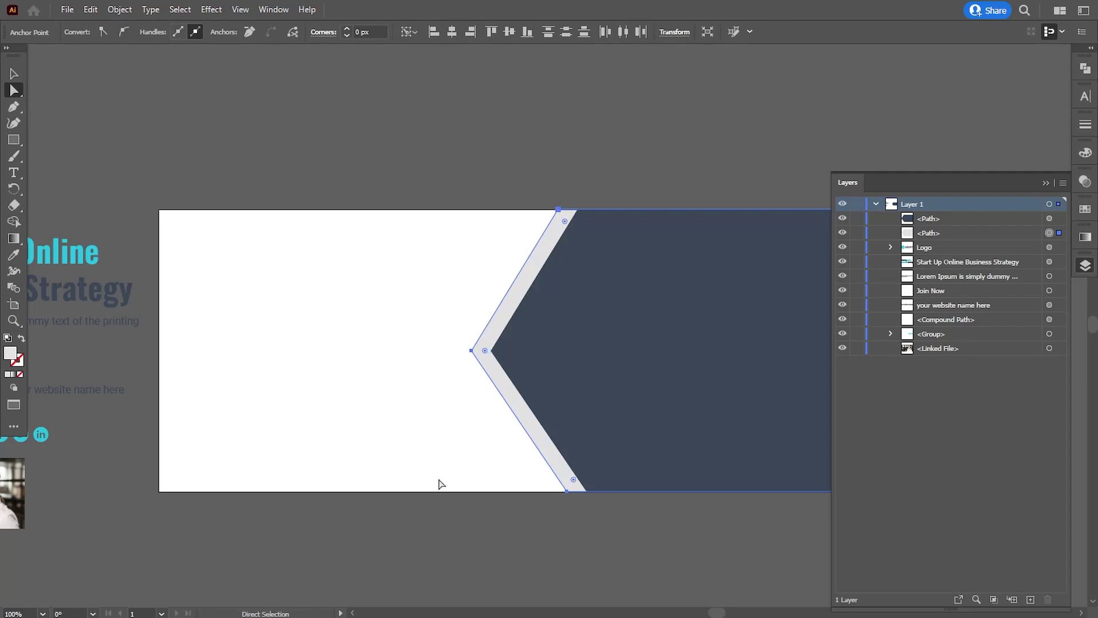
{"action": "left_click", "coordinate": [472, 524]}
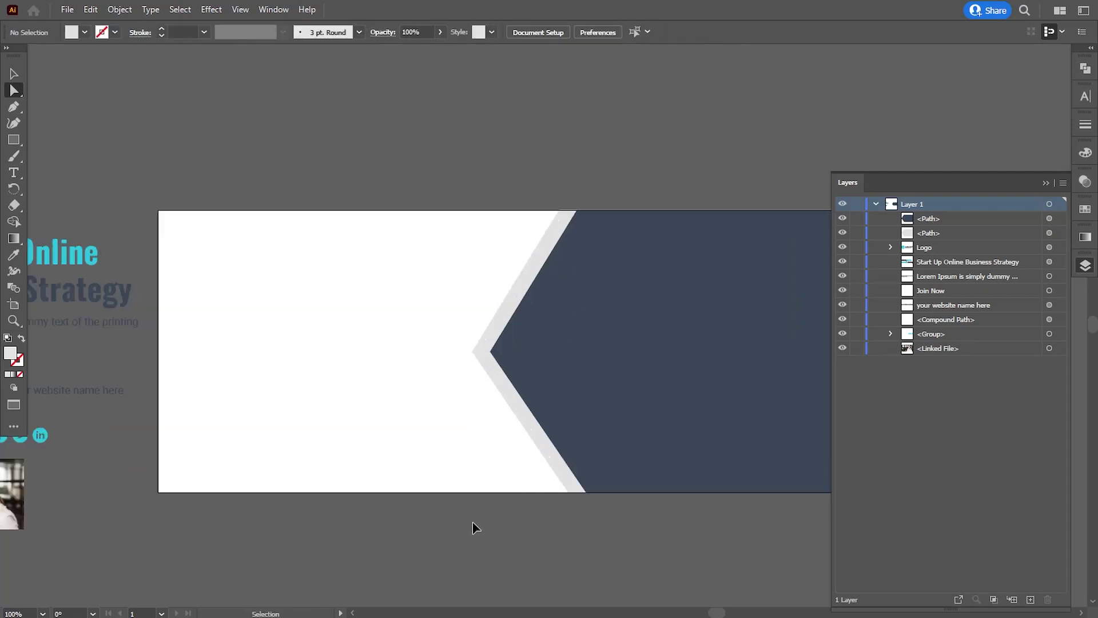
Step: Draw a closed chevron-shaped panel over the navy shape's upper right, from the top edge to the right edge
{"action": "left_click_drag", "start_coordinate": [585, 486], "coordinate": [408, 467]}
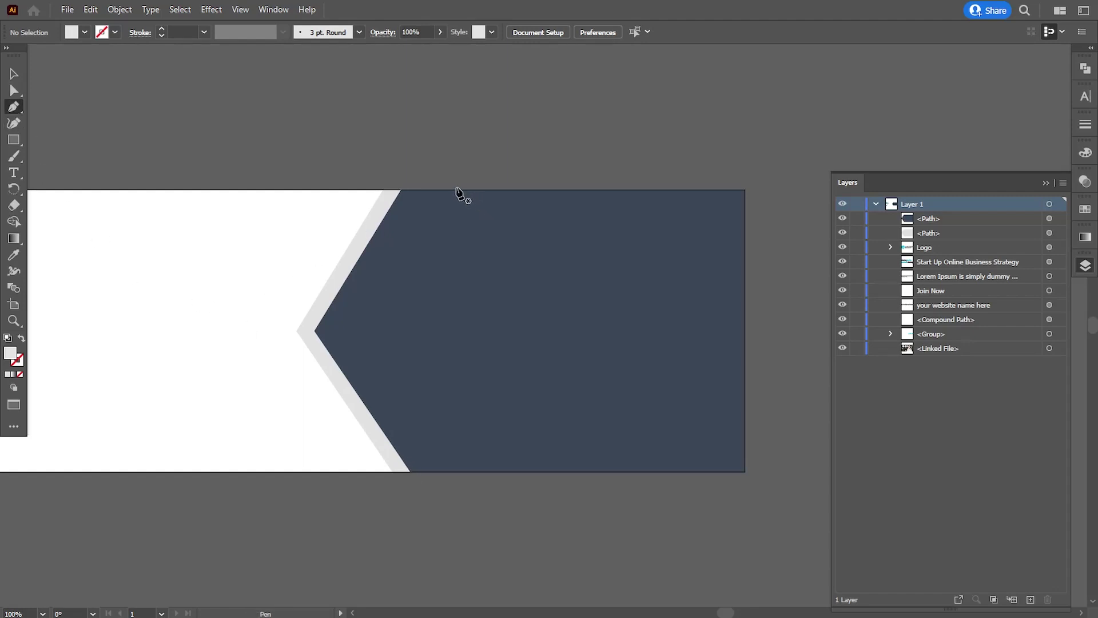
{"action": "left_click", "coordinate": [421, 192]}
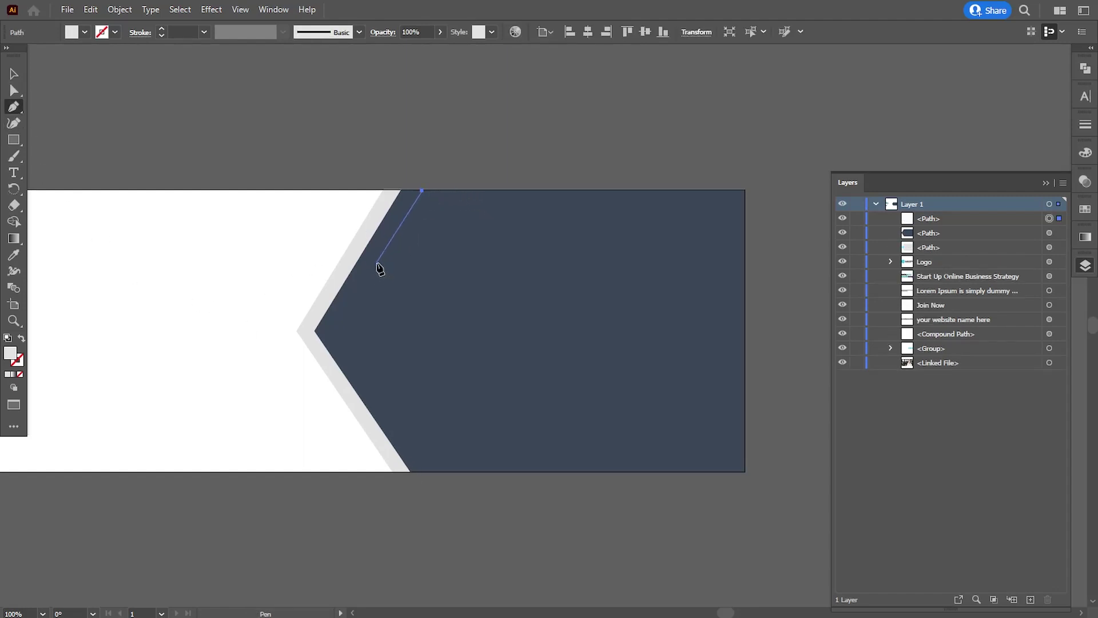
{"action": "left_click", "coordinate": [376, 264]}
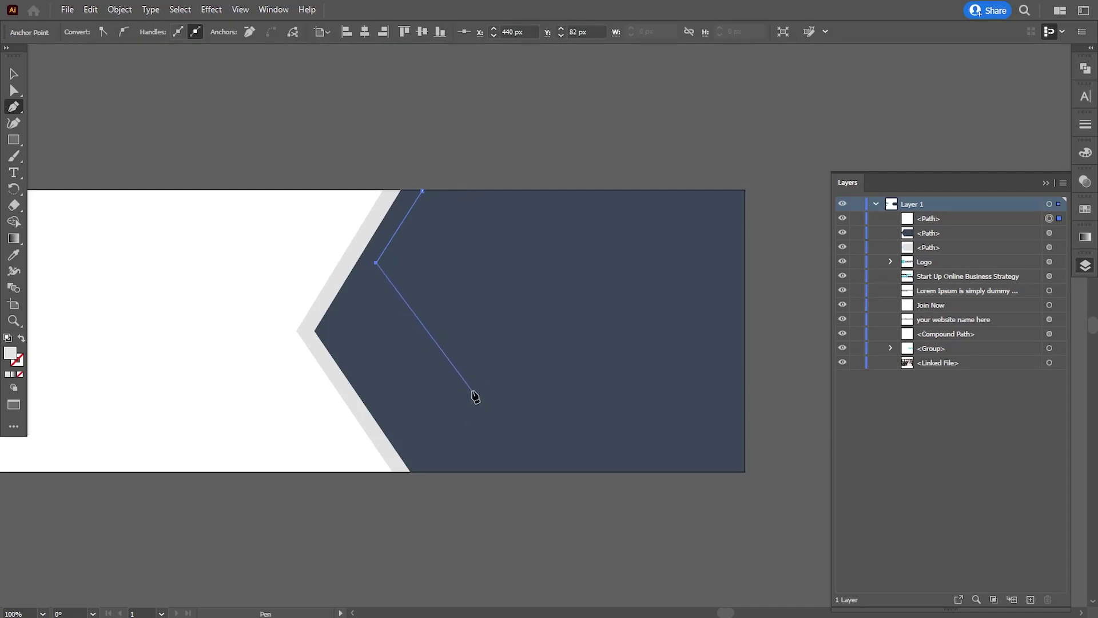
{"action": "left_click", "coordinate": [469, 395]}
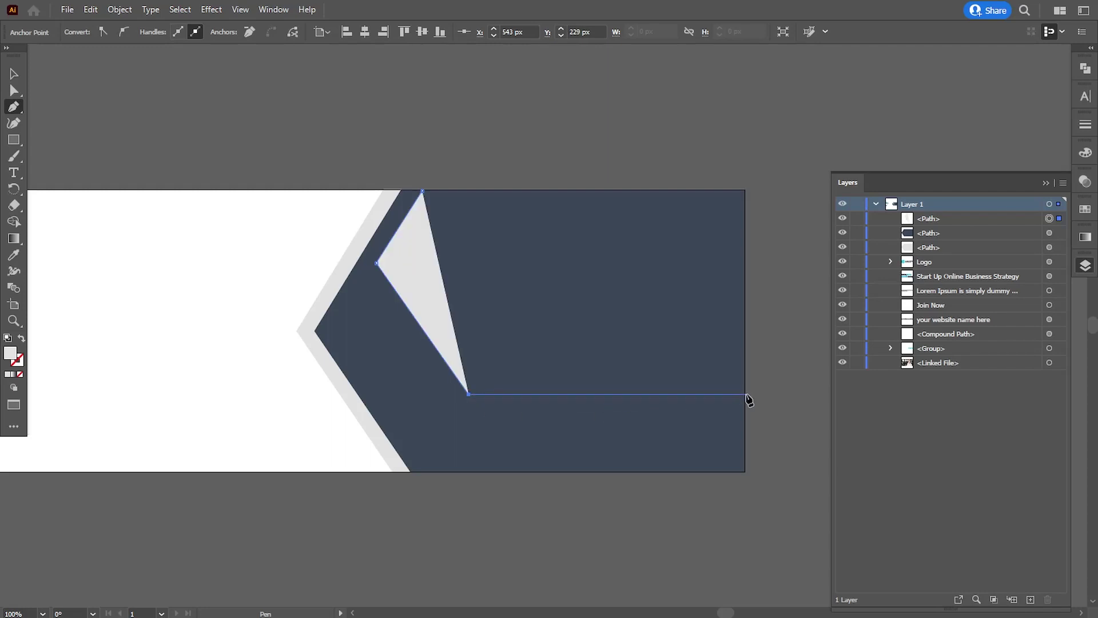
{"action": "left_click", "coordinate": [746, 394]}
{"action": "left_click", "coordinate": [745, 189]}
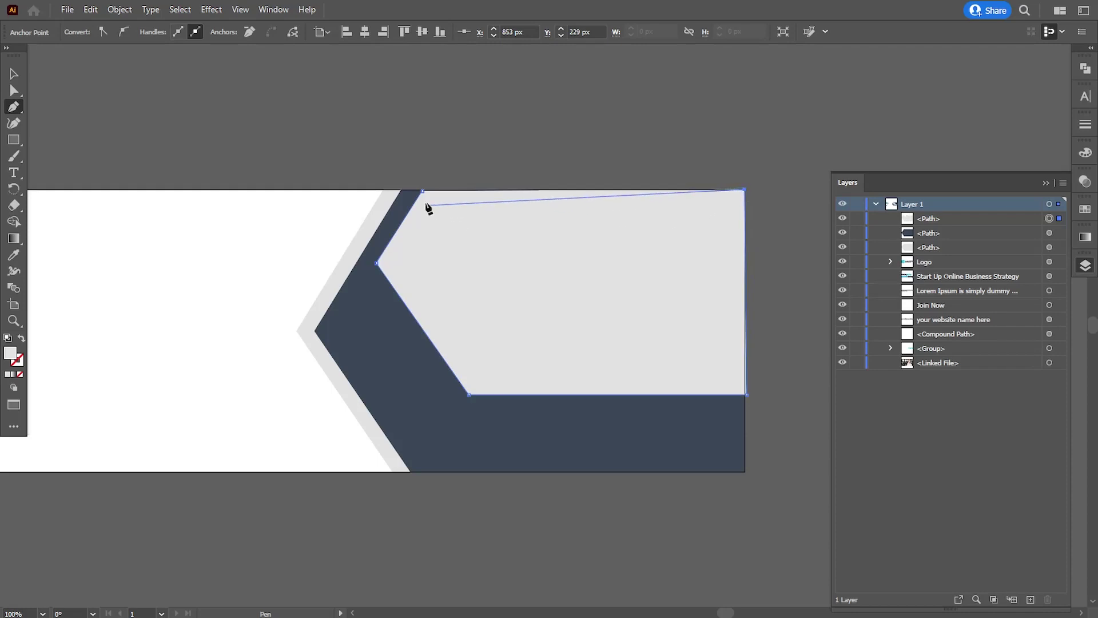
{"action": "left_click", "coordinate": [423, 190]}
{"action": "left_click", "coordinate": [13, 90]}
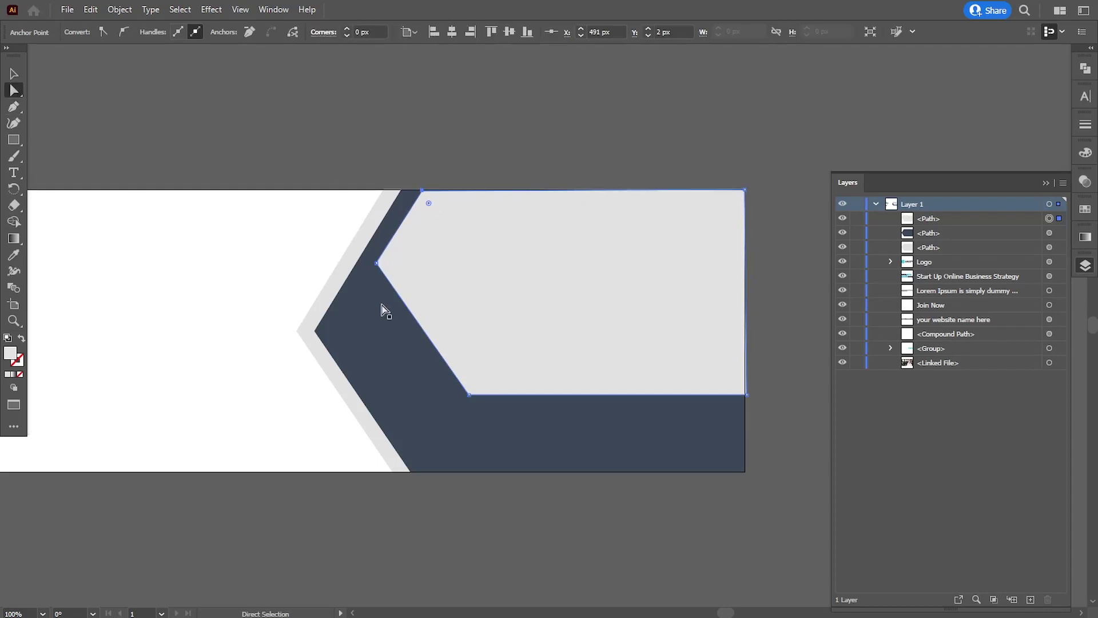
Step: Drag the grey panel's bottom-left and bottom-right corners down to level its bottom edge
{"action": "left_click", "coordinate": [465, 166]}
{"action": "left_click", "coordinate": [468, 395]}
{"action": "left_click_drag", "start_coordinate": [469, 395], "coordinate": [469, 402]}
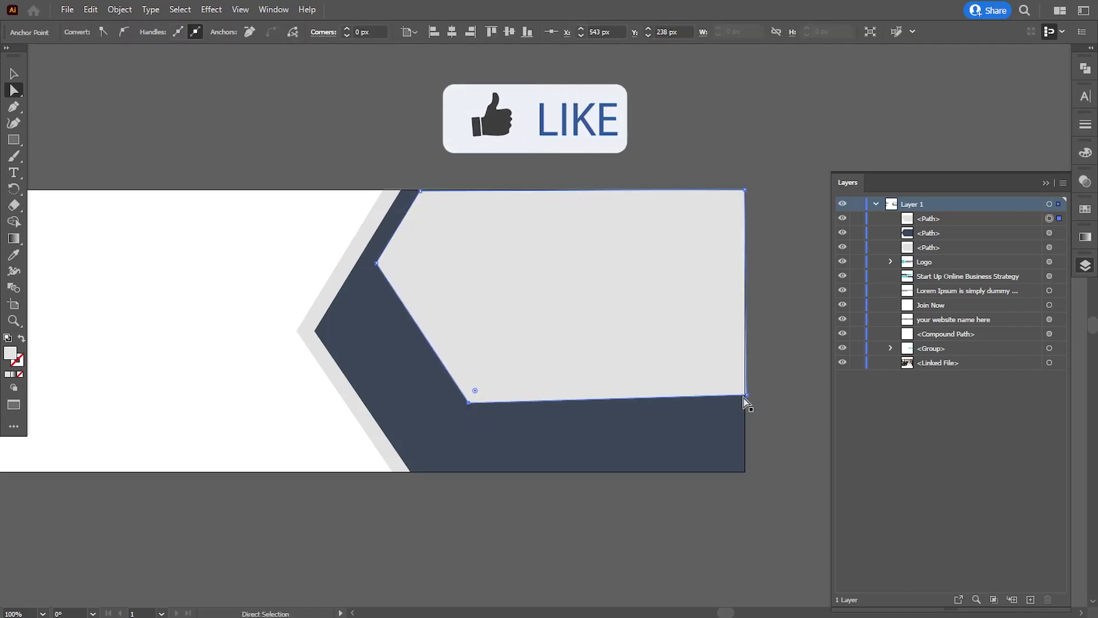
{"action": "left_click_drag", "start_coordinate": [745, 395], "coordinate": [746, 402]}
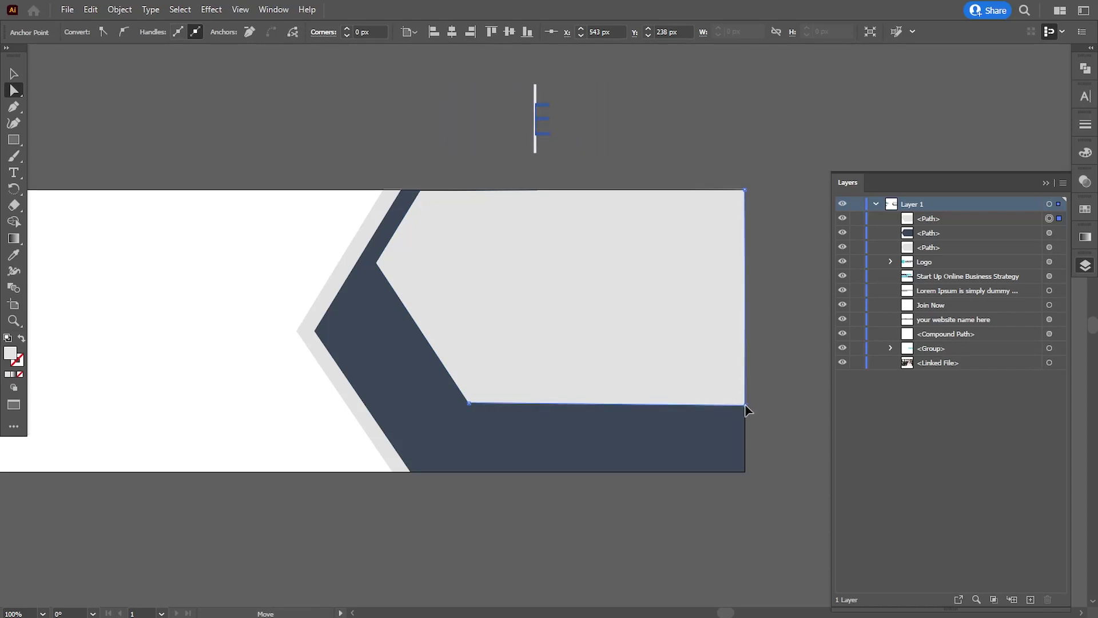
{"action": "left_click", "coordinate": [761, 436]}
Step: Zoom in on the grey panel's top edge to check its alignment with the banner
{"action": "mouse_move", "coordinate": [761, 437]}
{"action": "left_mouse_down"}
{"action": "mouse_move", "coordinate": [704, 418]}
{"action": "mouse_move", "coordinate": [503, 392]}
{"action": "left_mouse_up"}
{"action": "left_click", "coordinate": [503, 393]}
{"action": "key", "text": "ctrl+equal"}
{"action": "left_click_drag", "start_coordinate": [624, 265], "coordinate": [134, 404]}
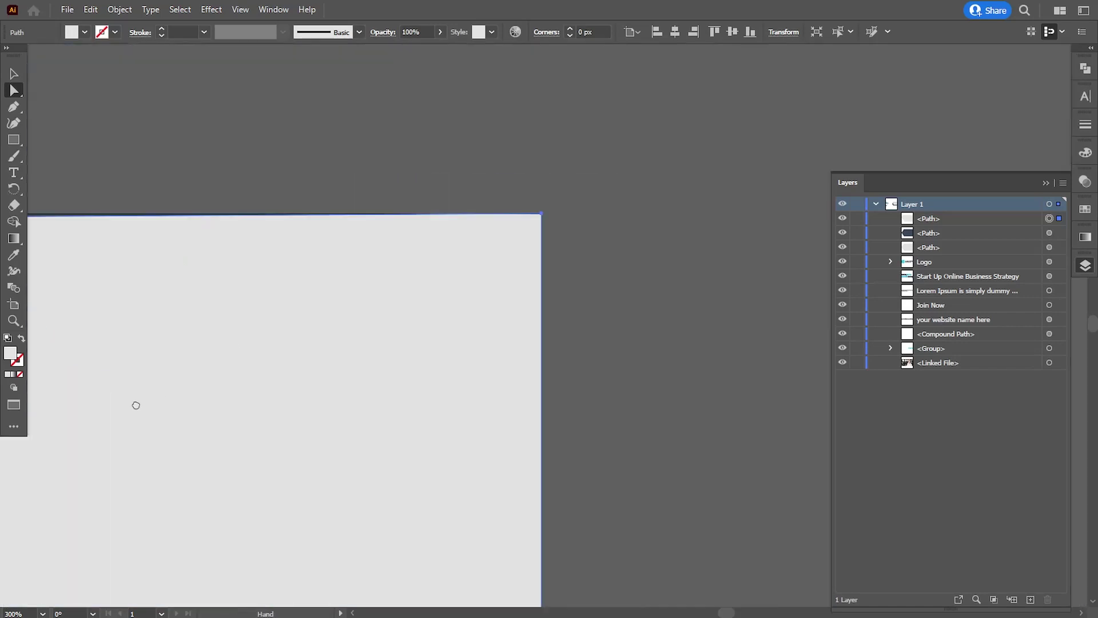
{"action": "left_click", "coordinate": [600, 308]}
{"action": "key", "text": "ctrl+equal"}
{"action": "left_click", "coordinate": [321, 297]}
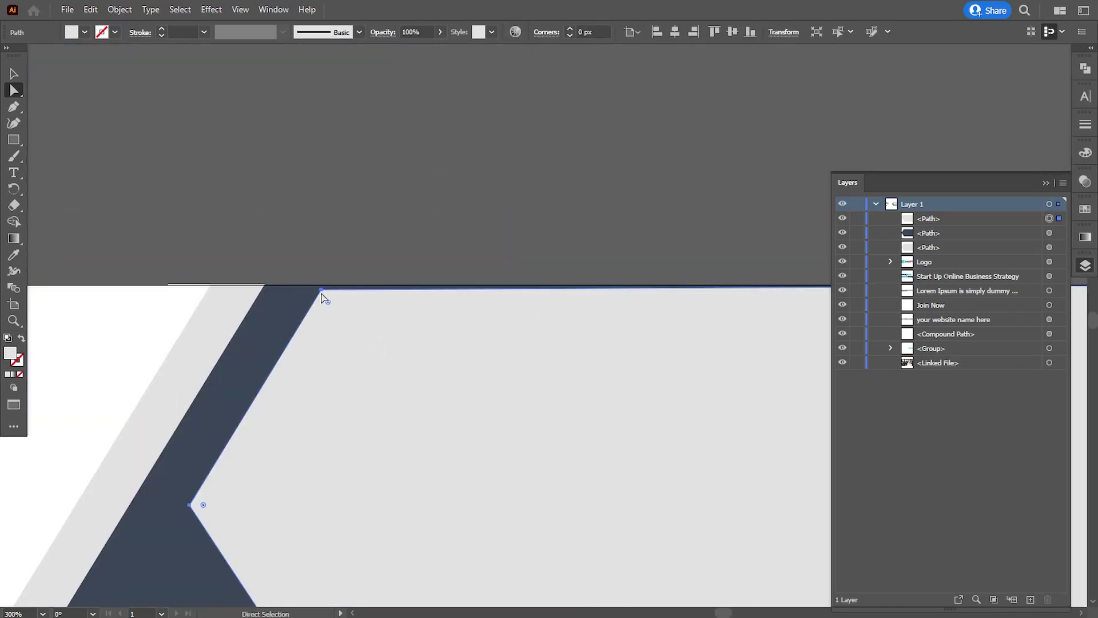
{"action": "left_click", "coordinate": [326, 284]}
{"action": "left_click_drag", "start_coordinate": [326, 283], "coordinate": [563, 219]}
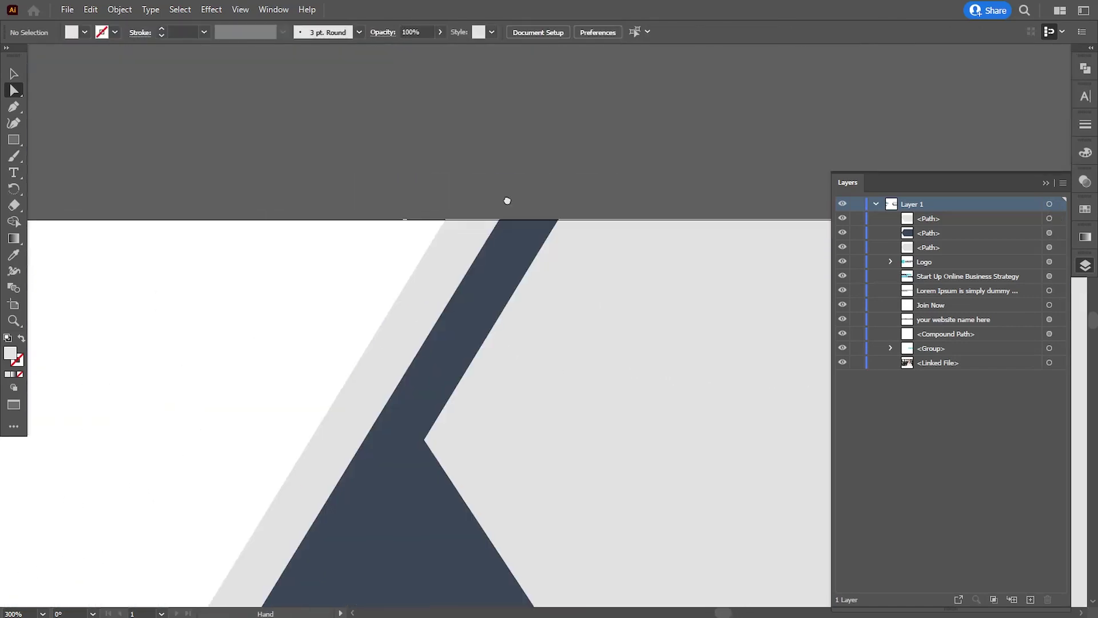
{"action": "scroll", "coordinate": [621, 163], "scroll_direction": "down", "scroll_amount": 2}
{"action": "key", "text": "ctrl+minus"}
{"action": "key", "text": "ctrl+minus"}
{"action": "key", "text": "ctrl+minus"}
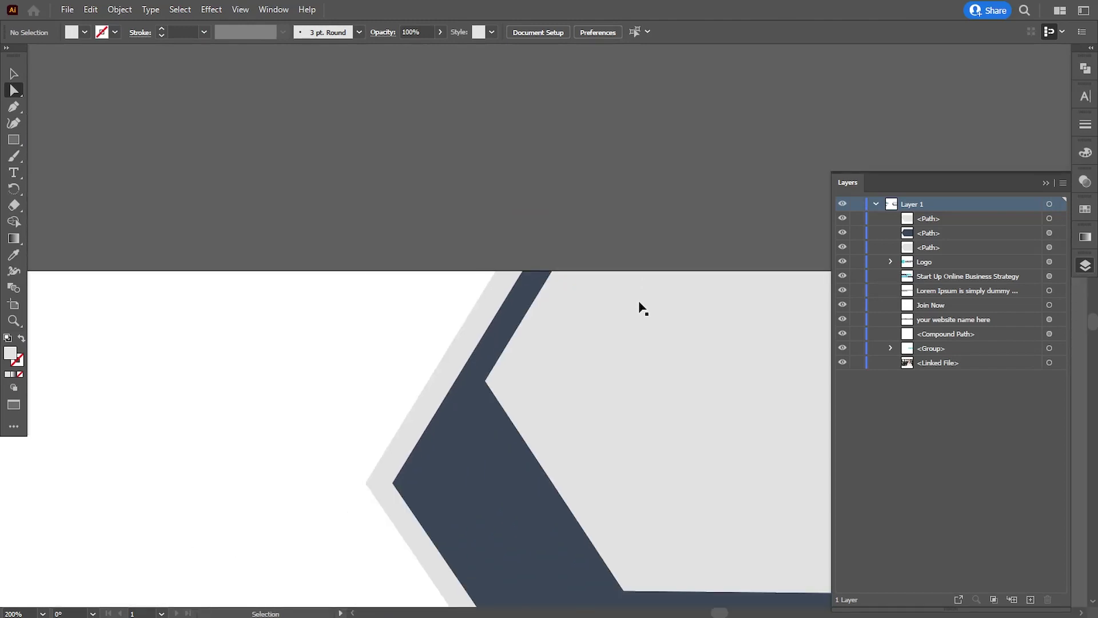
{"action": "left_click_drag", "start_coordinate": [635, 399], "coordinate": [489, 288]}
Step: Nudge the grey panel's bottom-left corner down so the navy band is even
{"action": "left_click", "coordinate": [452, 393]}
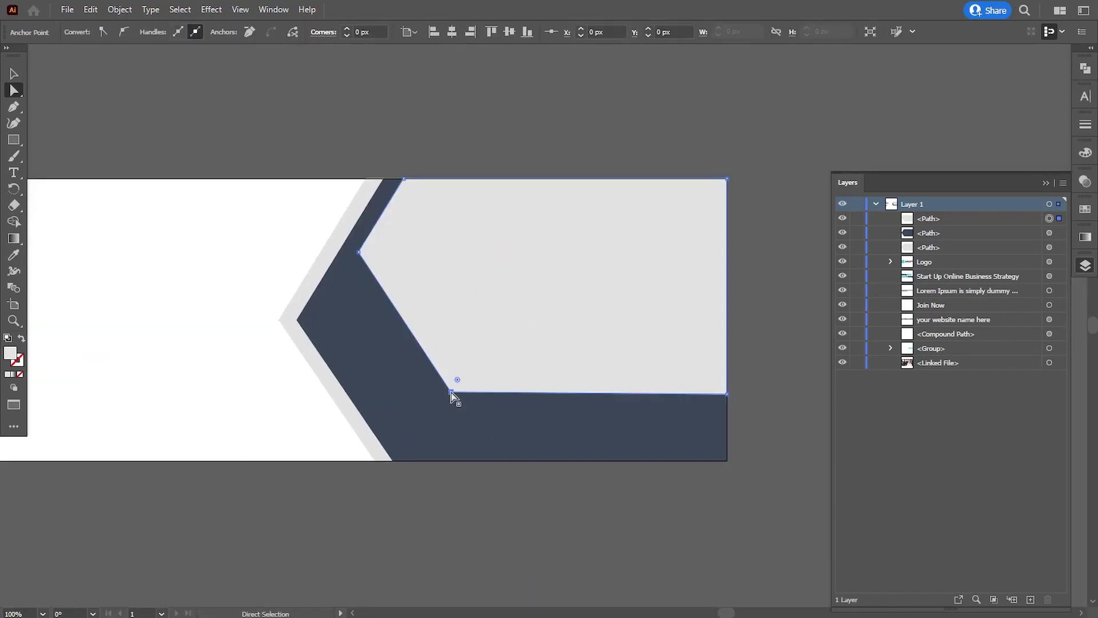
{"action": "left_click_drag", "start_coordinate": [452, 389], "coordinate": [452, 392]}
{"action": "left_click", "coordinate": [754, 432]}
{"action": "mouse_move", "coordinate": [380, 354]}
{"action": "left_mouse_down"}
{"action": "mouse_move", "coordinate": [404, 359]}
{"action": "mouse_move", "coordinate": [369, 369]}
{"action": "left_mouse_up"}
{"action": "left_click", "coordinate": [12, 108]}
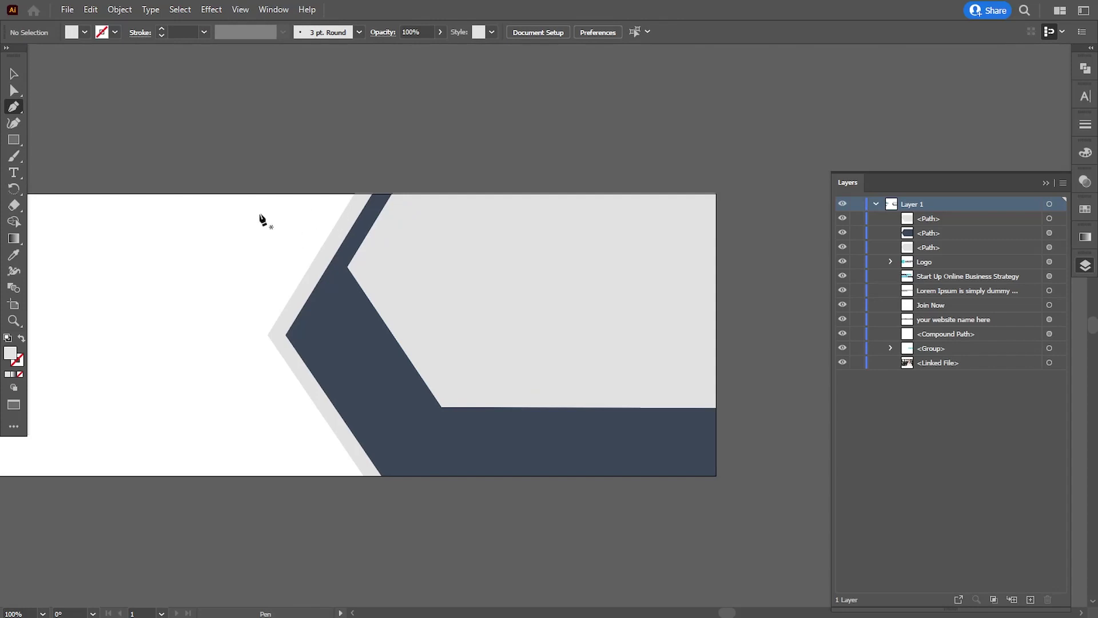
Step: Draw a wedge path at the banner's top edge and move it below the navy chevron in Layers
{"action": "left_click", "coordinate": [285, 194]}
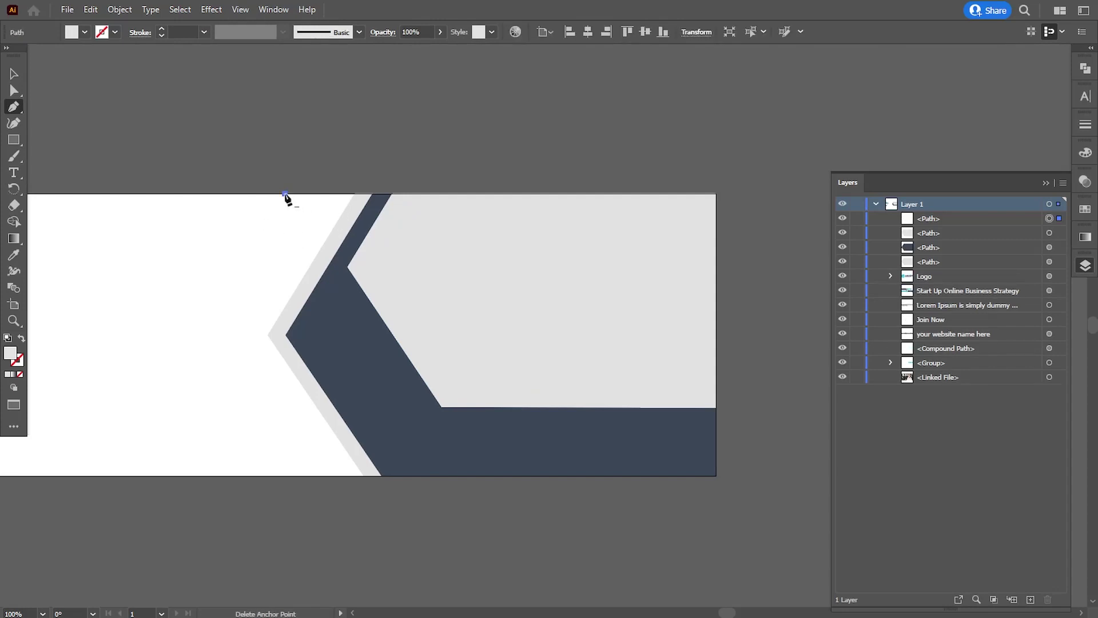
{"action": "left_click", "coordinate": [262, 225]}
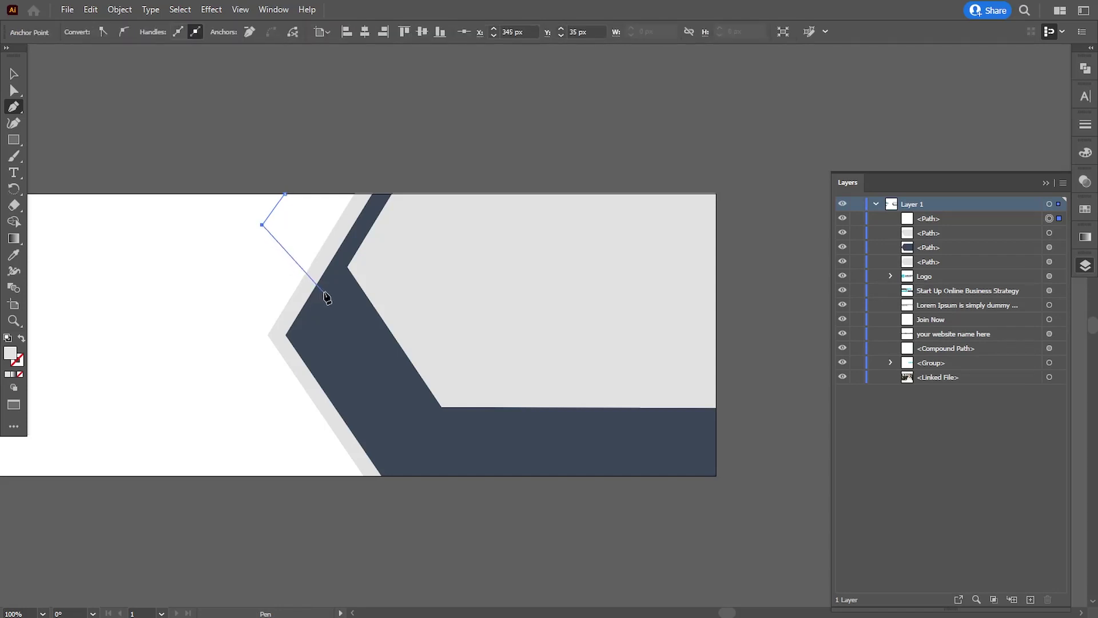
{"action": "left_click", "coordinate": [328, 289]}
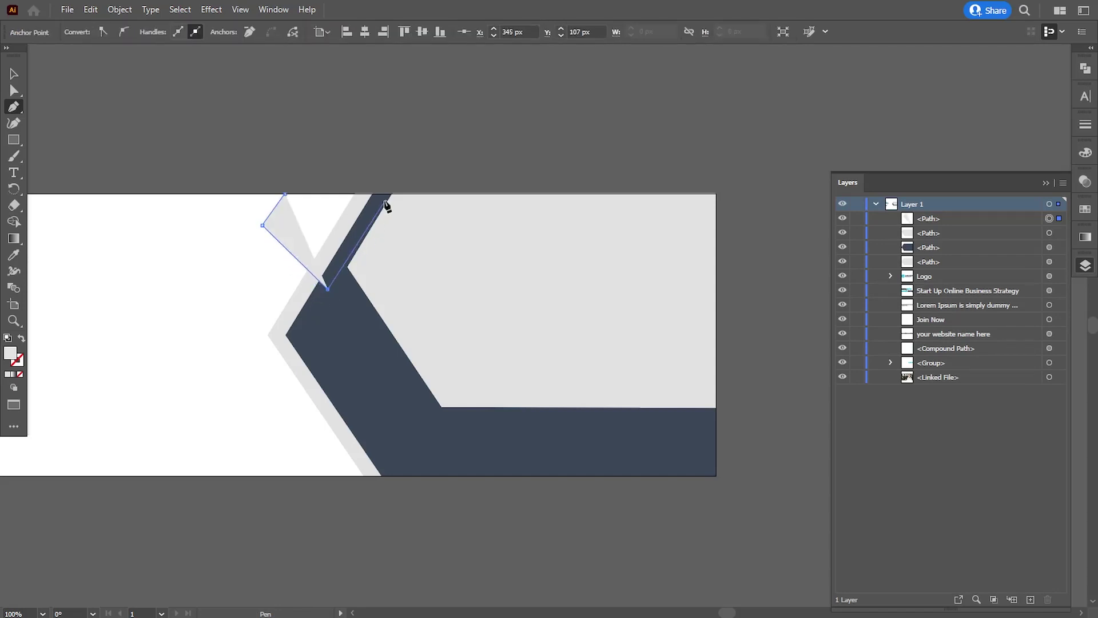
{"action": "left_click", "coordinate": [392, 193]}
{"action": "left_click", "coordinate": [285, 194]}
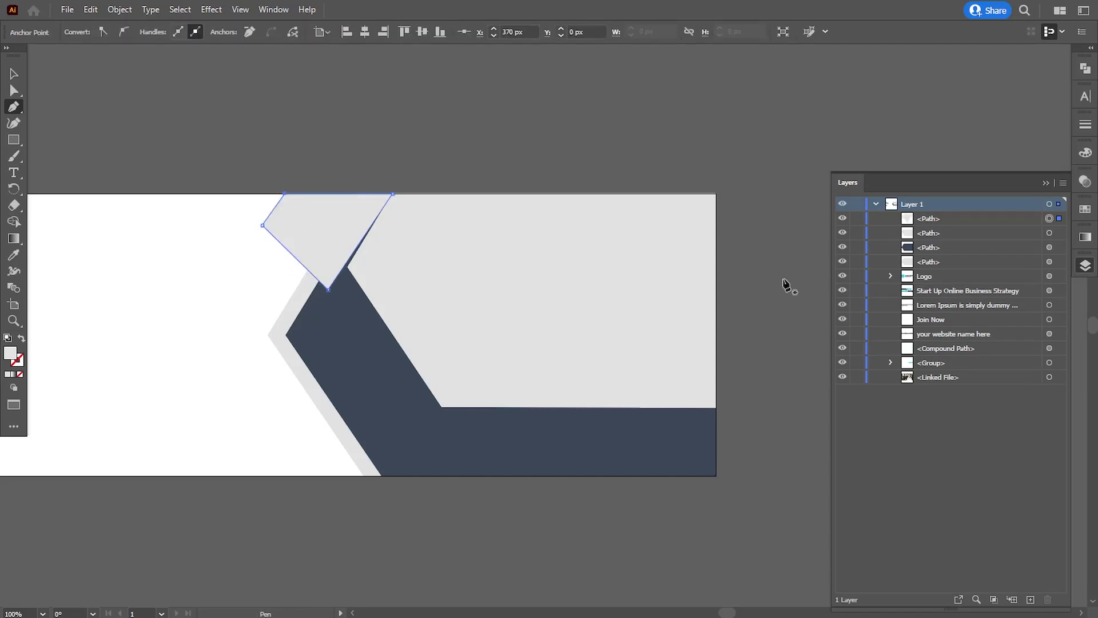
{"action": "left_click_drag", "start_coordinate": [931, 221], "coordinate": [931, 256]}
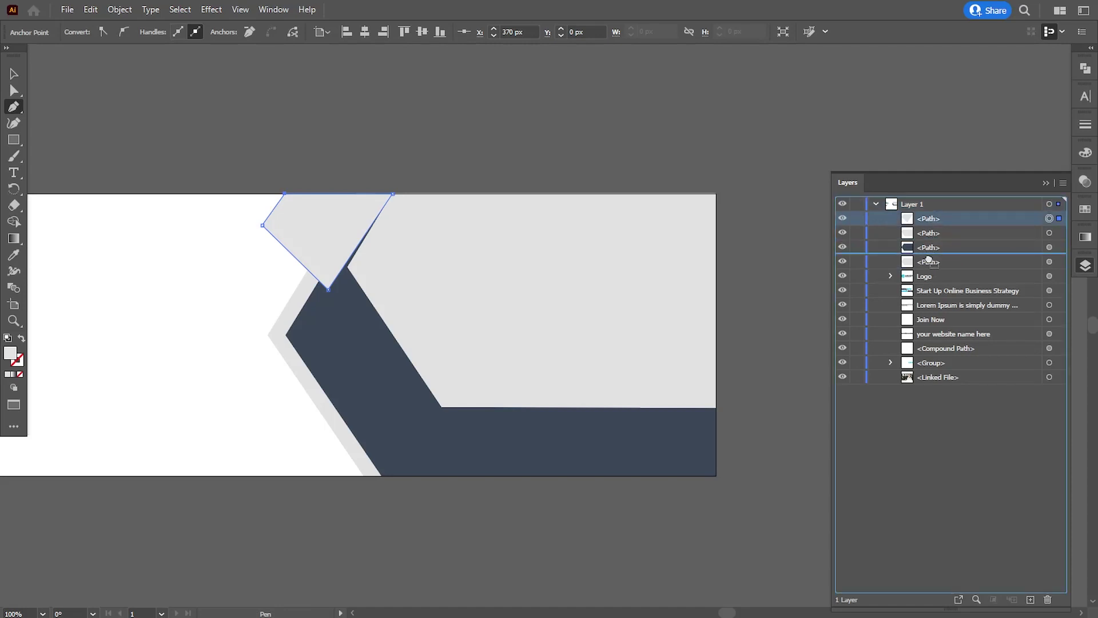
Step: Fill the wedge with the cyan sampled from the 'Online' text
{"action": "left_click", "coordinate": [14, 254]}
{"action": "left_click_drag", "start_coordinate": [34, 309], "coordinate": [302, 349]}
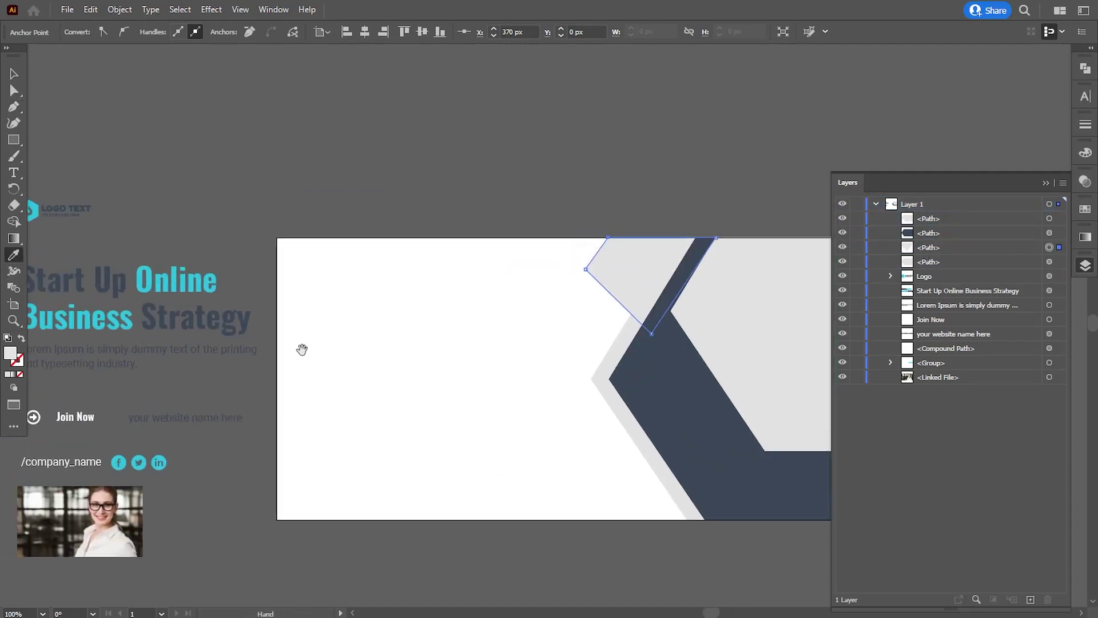
{"action": "left_click", "coordinate": [153, 275]}
{"action": "left_click_drag", "start_coordinate": [572, 314], "coordinate": [308, 272]}
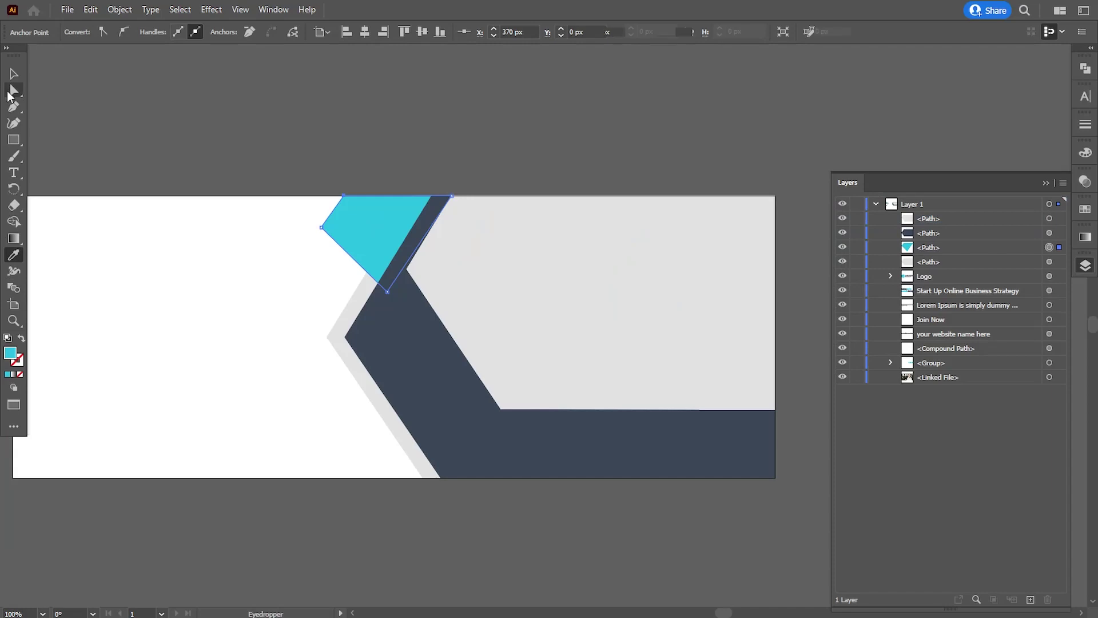
Step: Drag the wedge's left, bottom and top-right anchors to follow the chevron's slant
{"action": "left_click", "coordinate": [13, 91]}
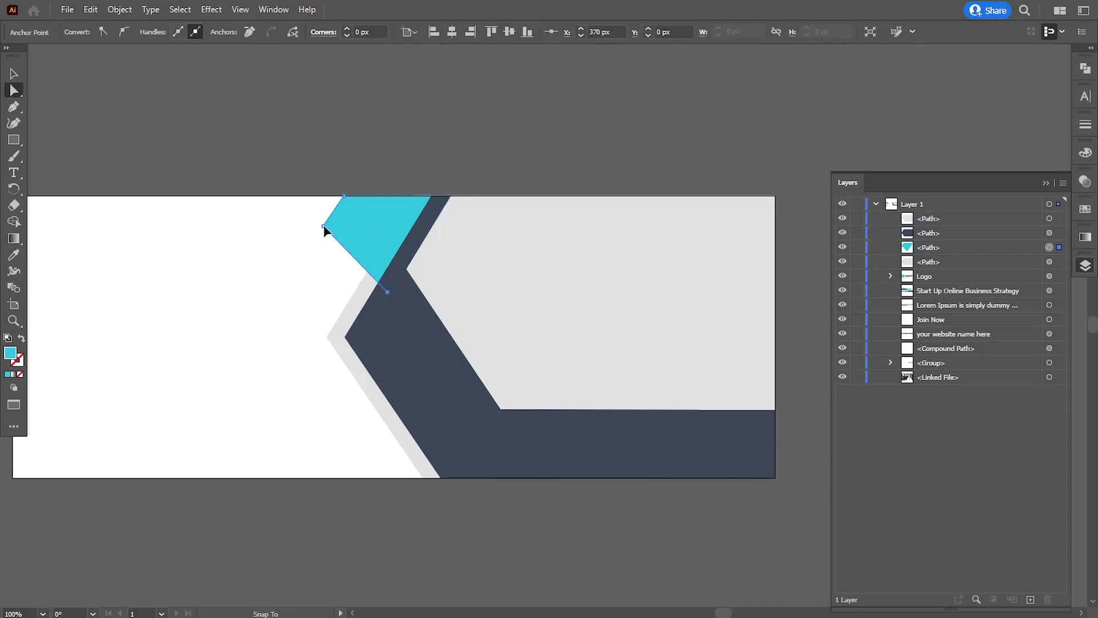
{"action": "left_click_drag", "start_coordinate": [320, 230], "coordinate": [325, 224]}
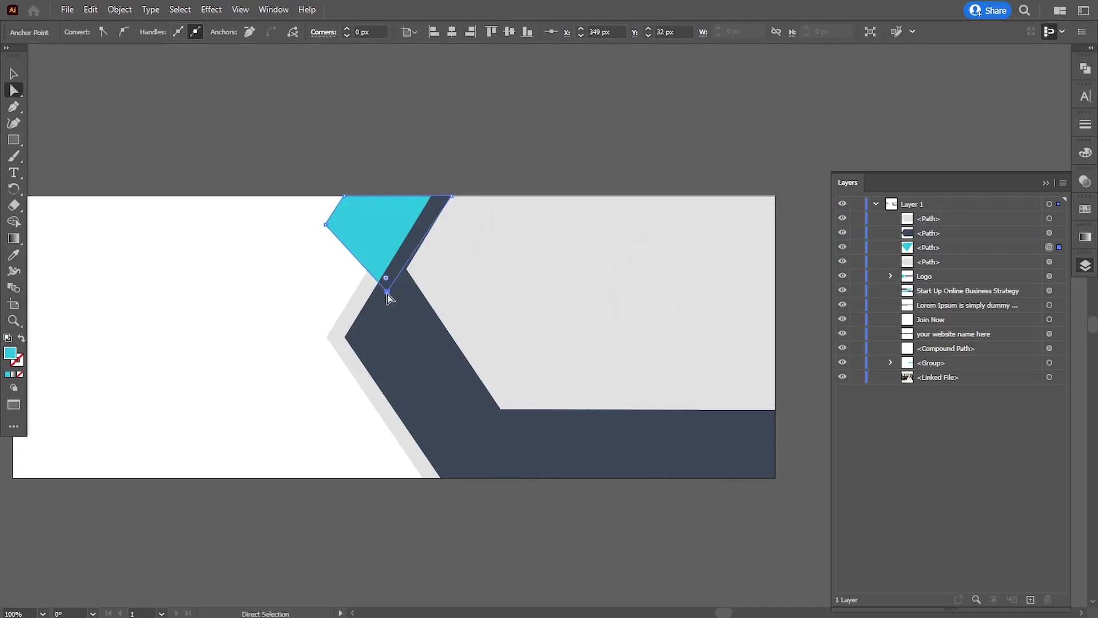
{"action": "left_click_drag", "start_coordinate": [387, 293], "coordinate": [385, 287]}
{"action": "left_click_drag", "start_coordinate": [452, 197], "coordinate": [442, 197]}
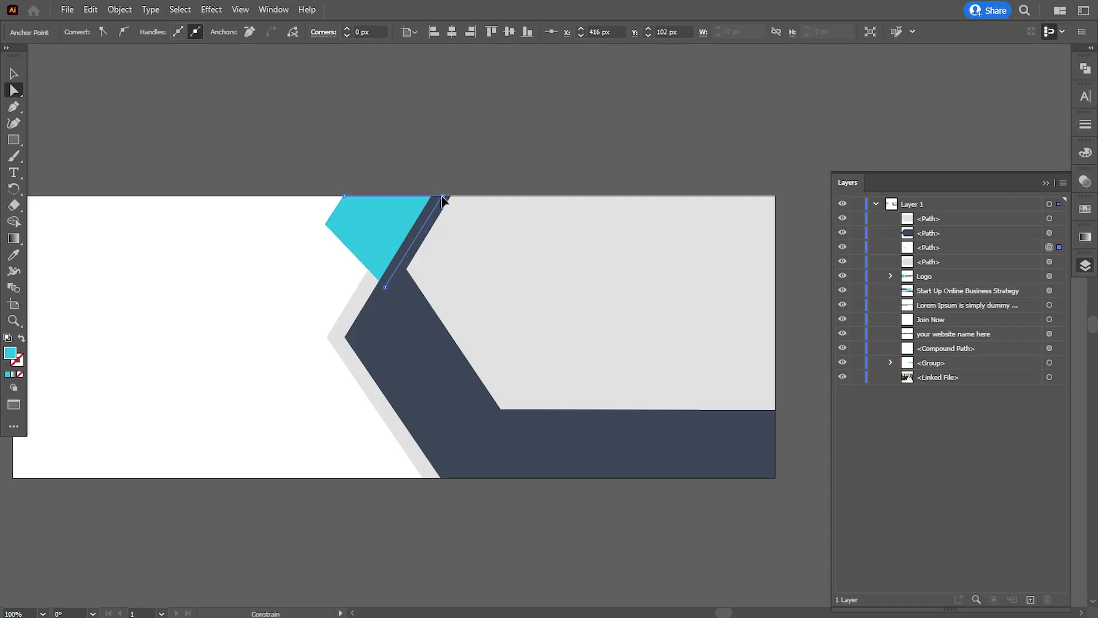
{"action": "left_click", "coordinate": [438, 178]}
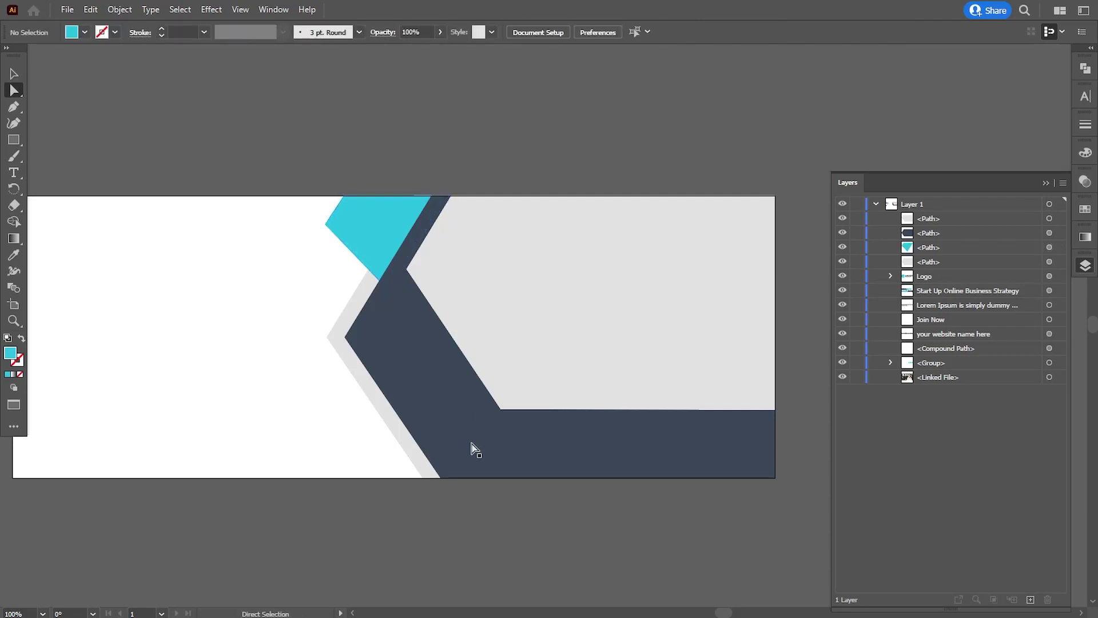
{"action": "scroll", "coordinate": [452, 372], "scroll_direction": "down", "scroll_amount": 1}
{"action": "scroll", "coordinate": [431, 294], "scroll_direction": "down", "scroll_amount": 1}
Step: Slide the wedge's bottom point along the chevron edge and adjust its left corner
{"action": "left_click", "coordinate": [371, 223]}
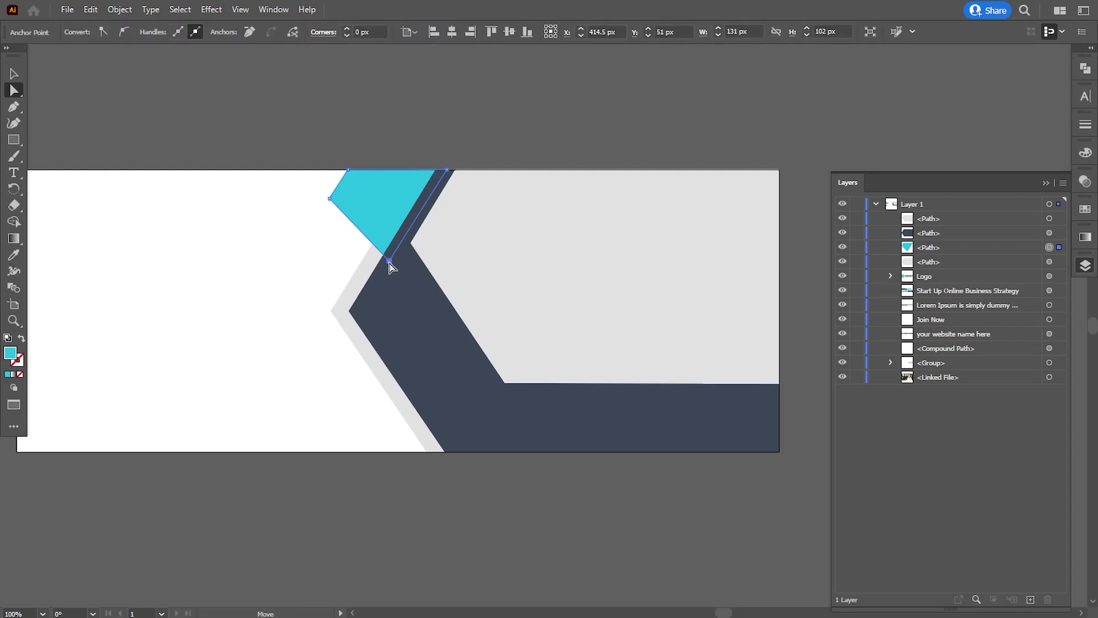
{"action": "left_click_drag", "start_coordinate": [389, 260], "coordinate": [386, 270]}
{"action": "left_click_drag", "start_coordinate": [331, 200], "coordinate": [334, 197]}
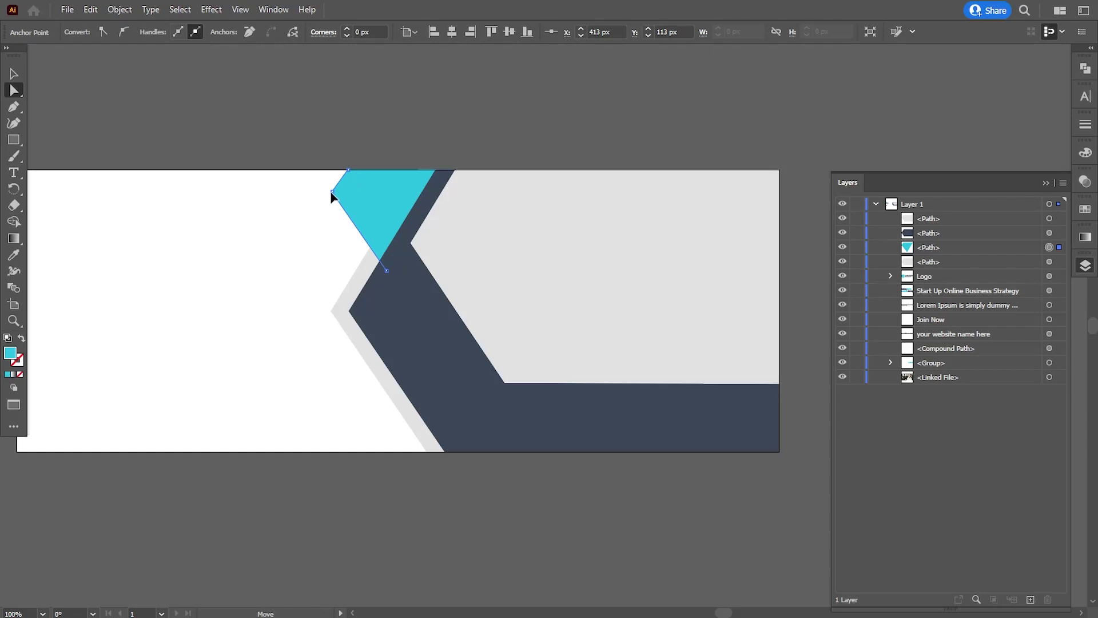
{"action": "key", "text": "ctrl+shift+a"}
{"action": "left_click_drag", "start_coordinate": [407, 297], "coordinate": [406, 285]}
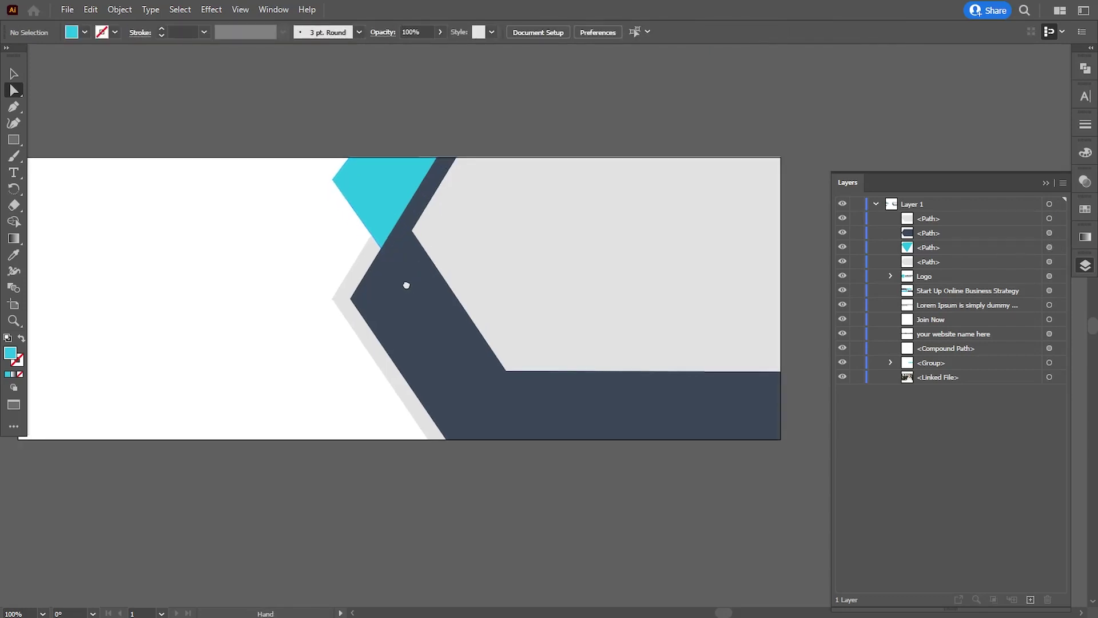
Step: Nudge the wedge's top corner into place with arrow keys and review the finished wedge
{"action": "left_click", "coordinate": [350, 157]}
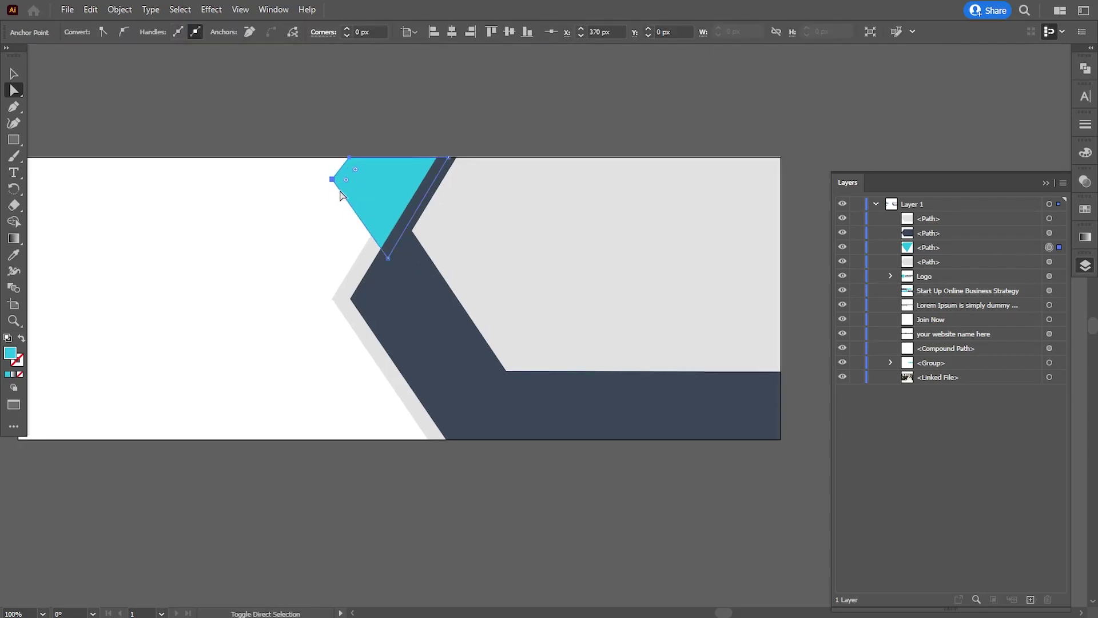
{"action": "key", "text": "shift+Right"}
{"action": "key", "text": "Left"}
{"action": "key", "text": "Left"}
{"action": "key", "text": "Left"}
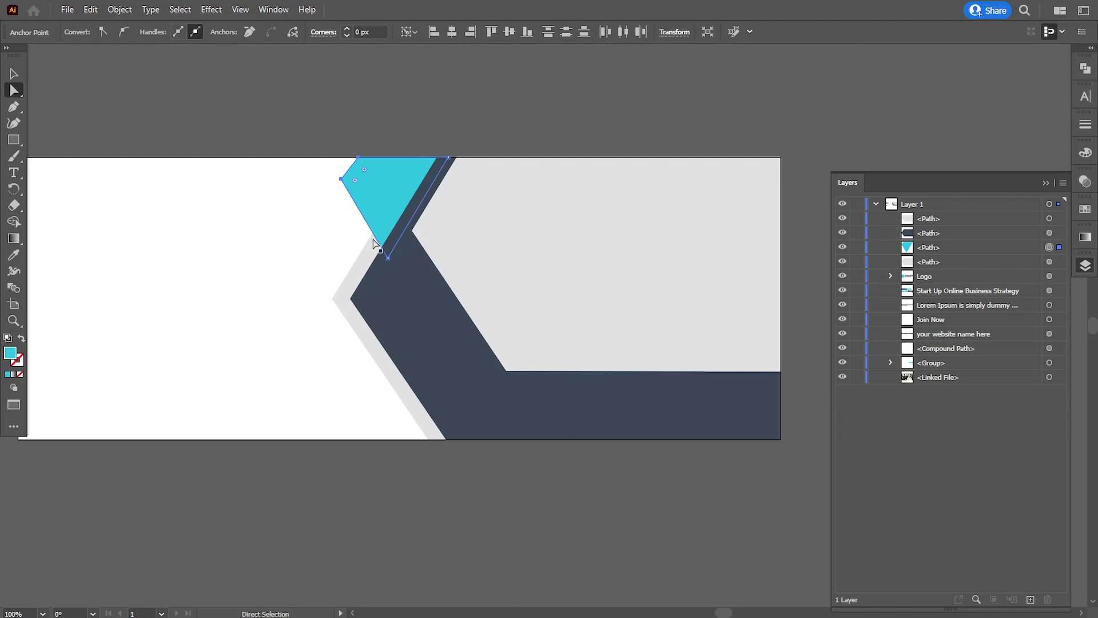
{"action": "left_click", "coordinate": [340, 181]}
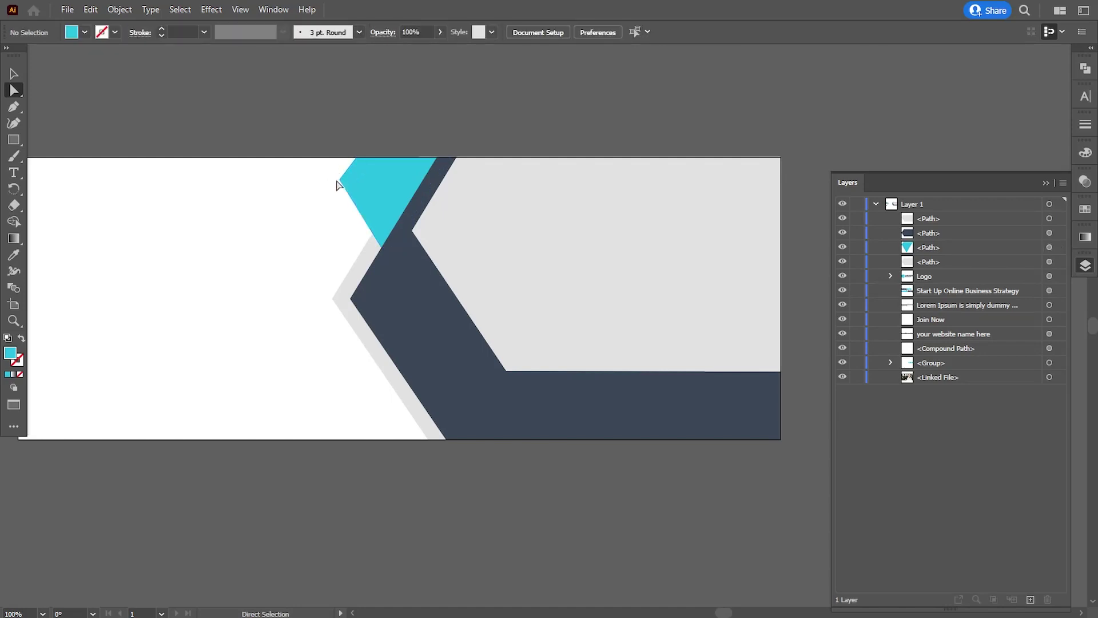
{"action": "left_click", "coordinate": [340, 183]}
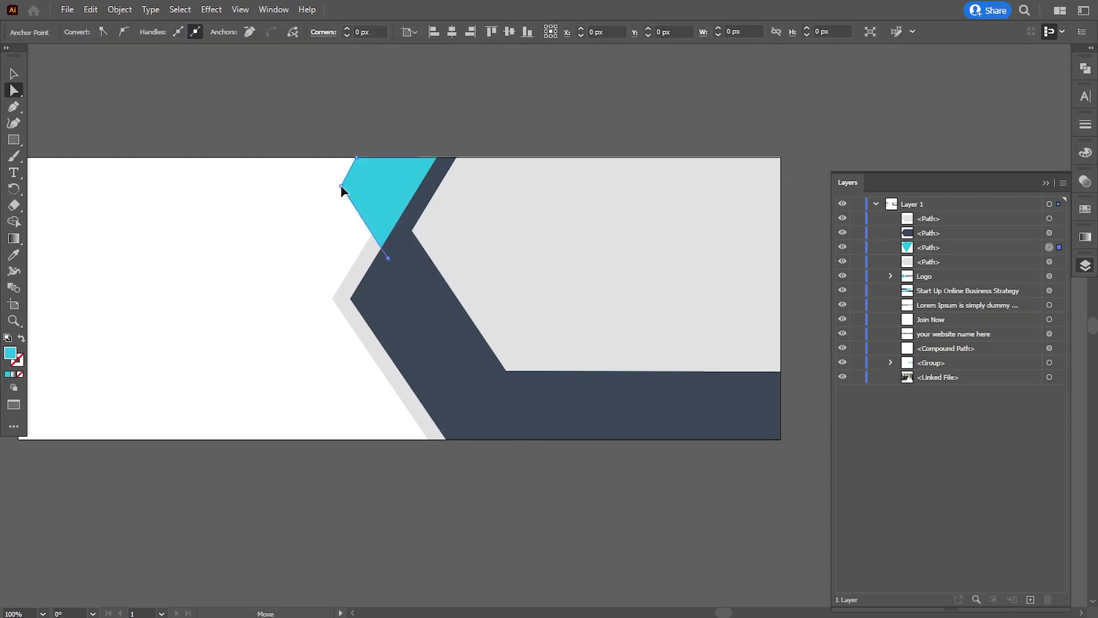
{"action": "left_click", "coordinate": [340, 184]}
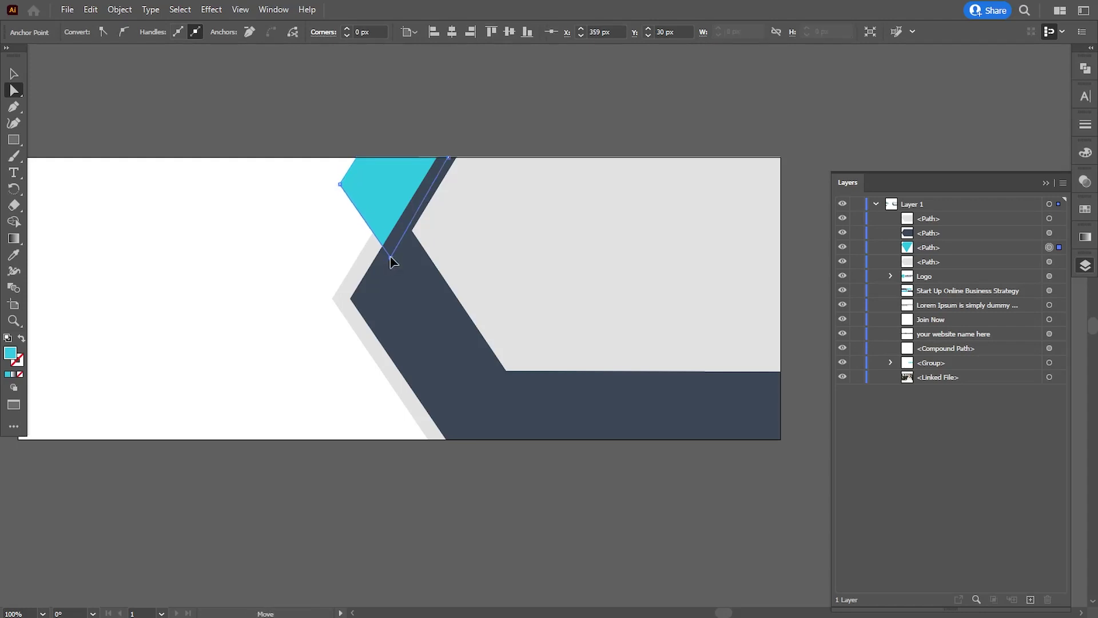
{"action": "left_click", "coordinate": [397, 132]}
{"action": "scroll", "coordinate": [384, 287], "scroll_direction": "down", "scroll_amount": 1}
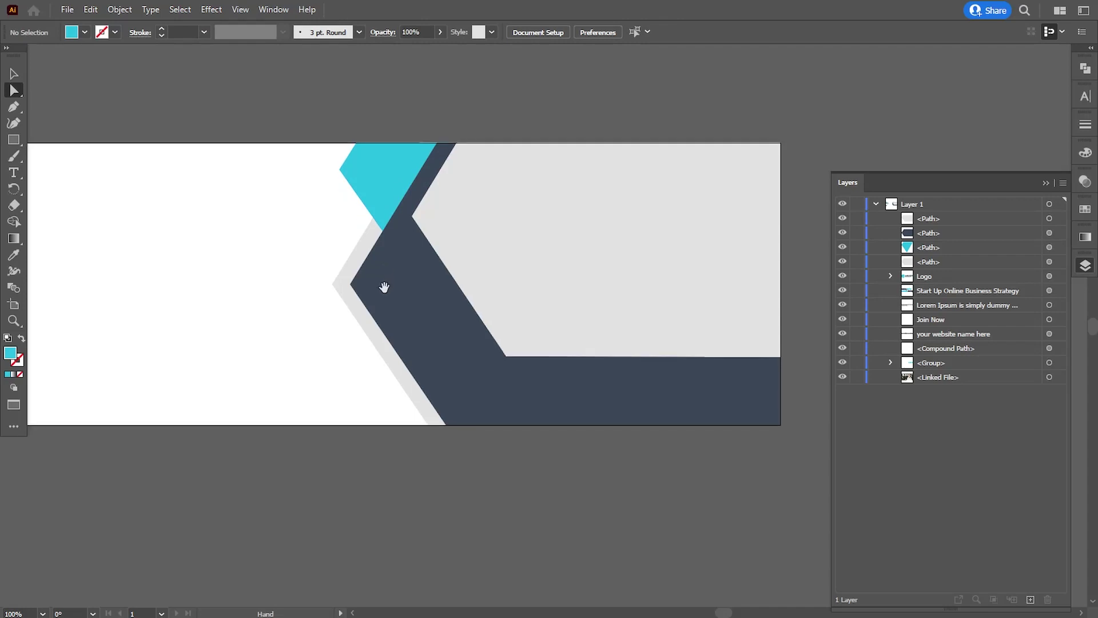
Step: Draw a four-point cyan band from the grey stripe's tip down to the banner's bottom edge
{"action": "left_click", "coordinate": [332, 285]}
{"action": "left_click", "coordinate": [428, 425]}
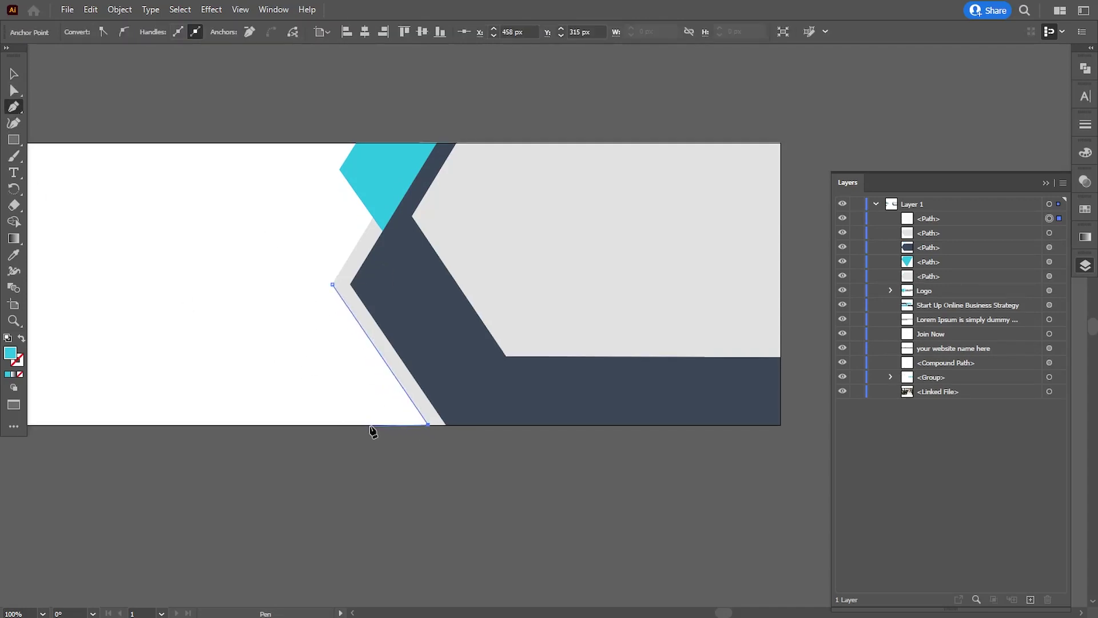
{"action": "left_click", "coordinate": [369, 425]}
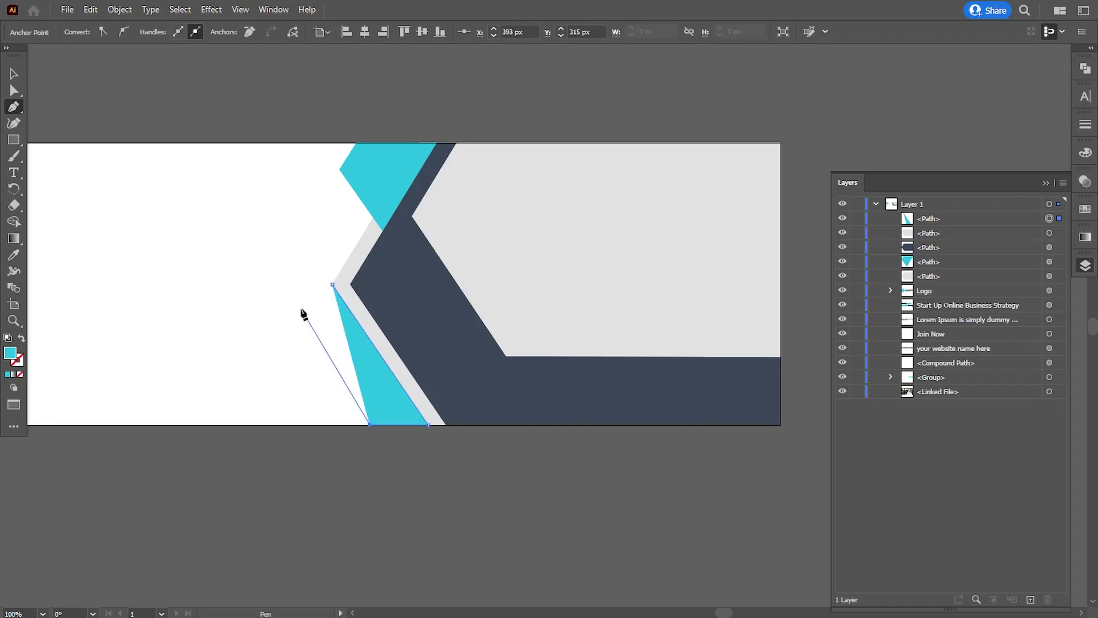
{"action": "left_click", "coordinate": [308, 319]}
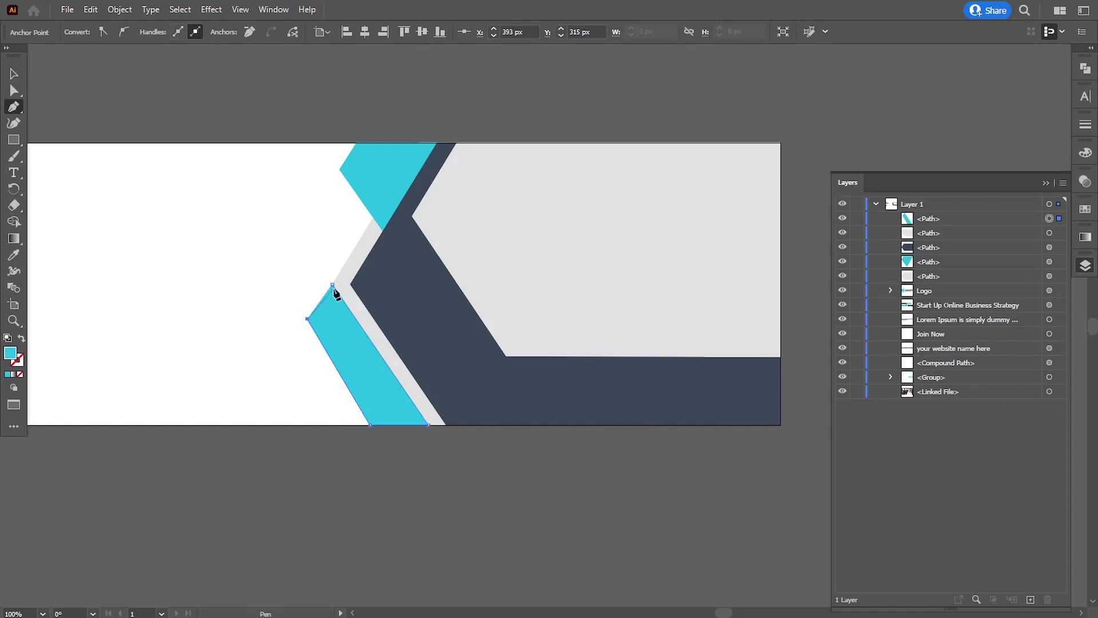
Step: Refine the band's left and bottom-left corners with Direct Selection, zooming in to check
{"action": "left_click", "coordinate": [14, 90]}
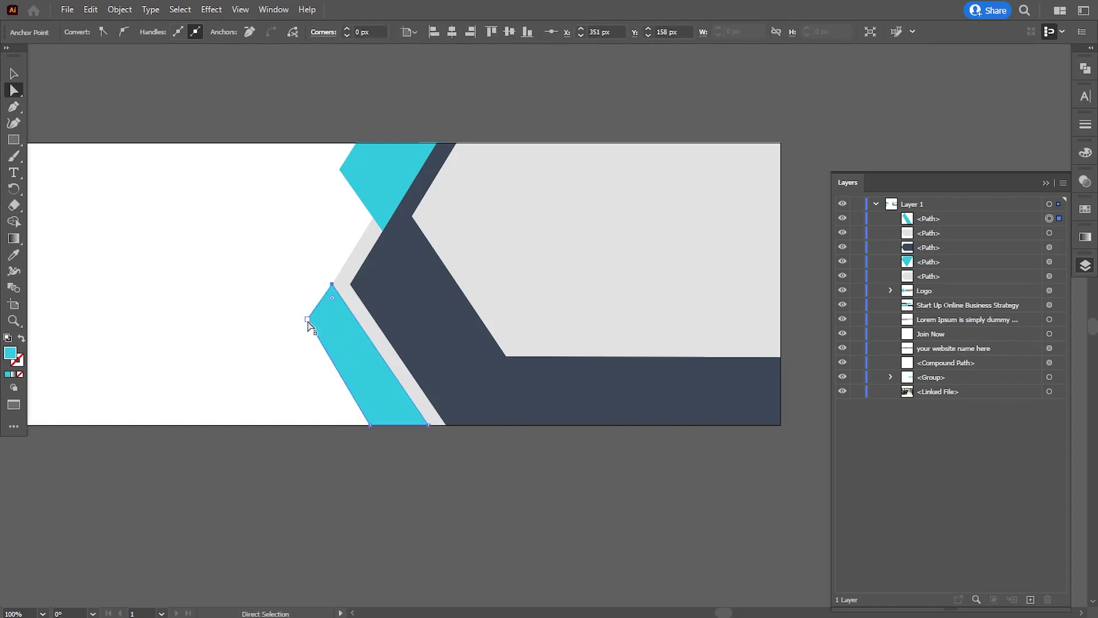
{"action": "left_click_drag", "start_coordinate": [308, 321], "coordinate": [310, 323]}
{"action": "left_click_drag", "start_coordinate": [371, 425], "coordinate": [377, 426]}
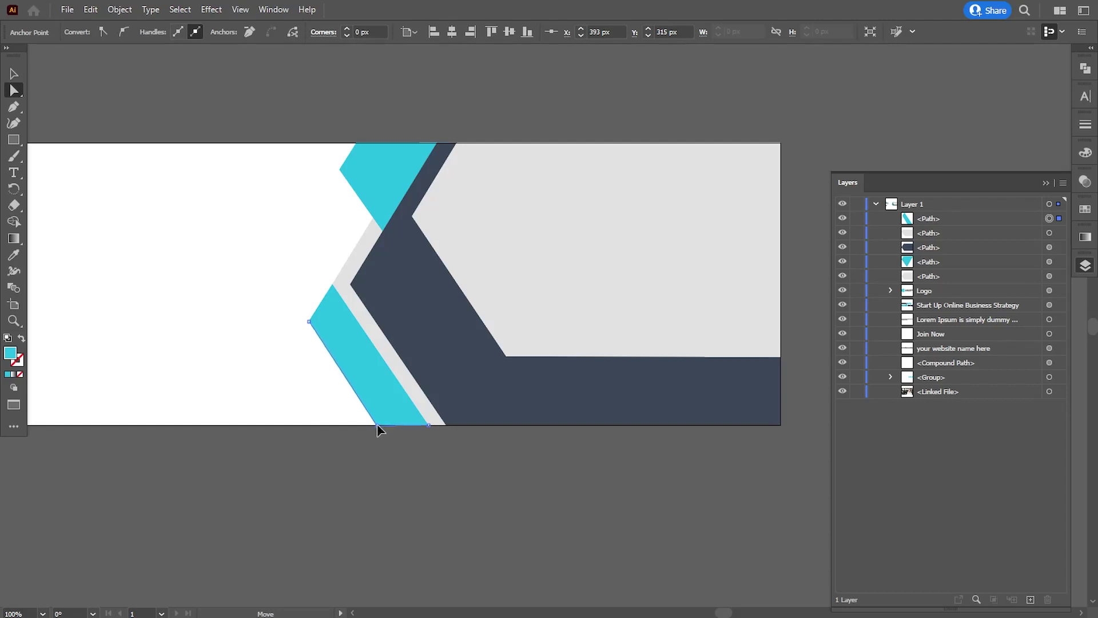
{"action": "scroll", "coordinate": [401, 418], "scroll_direction": "down", "scroll_amount": 2}
{"action": "left_click", "coordinate": [421, 407]}
{"action": "key", "text": "ctrl+plus"}
{"action": "key", "text": "ctrl+plus"}
{"action": "key", "text": "ctrl+plus"}
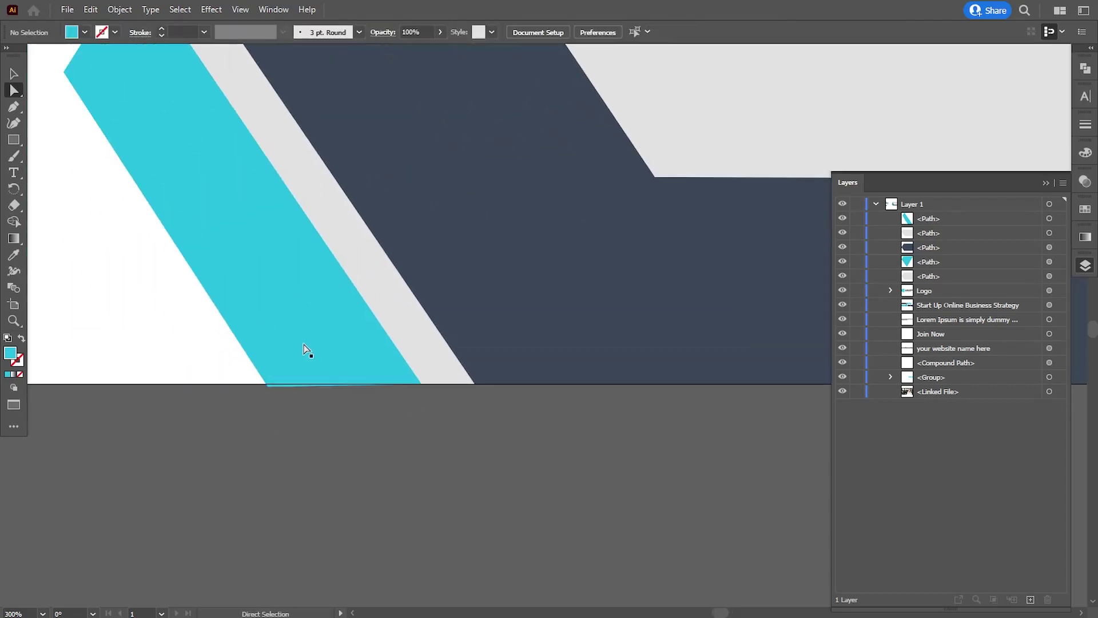
{"action": "left_click", "coordinate": [269, 386]}
{"action": "left_click", "coordinate": [315, 438]}
{"action": "key", "text": "ctrl+minus"}
{"action": "key", "text": "ctrl+minus"}
{"action": "key", "text": "ctrl+minus"}
Step: Move the cyan band left, away from the grey stripe, and reshape its top tip
{"action": "left_click", "coordinate": [14, 73]}
{"action": "left_click_drag", "start_coordinate": [440, 311], "coordinate": [413, 318]}
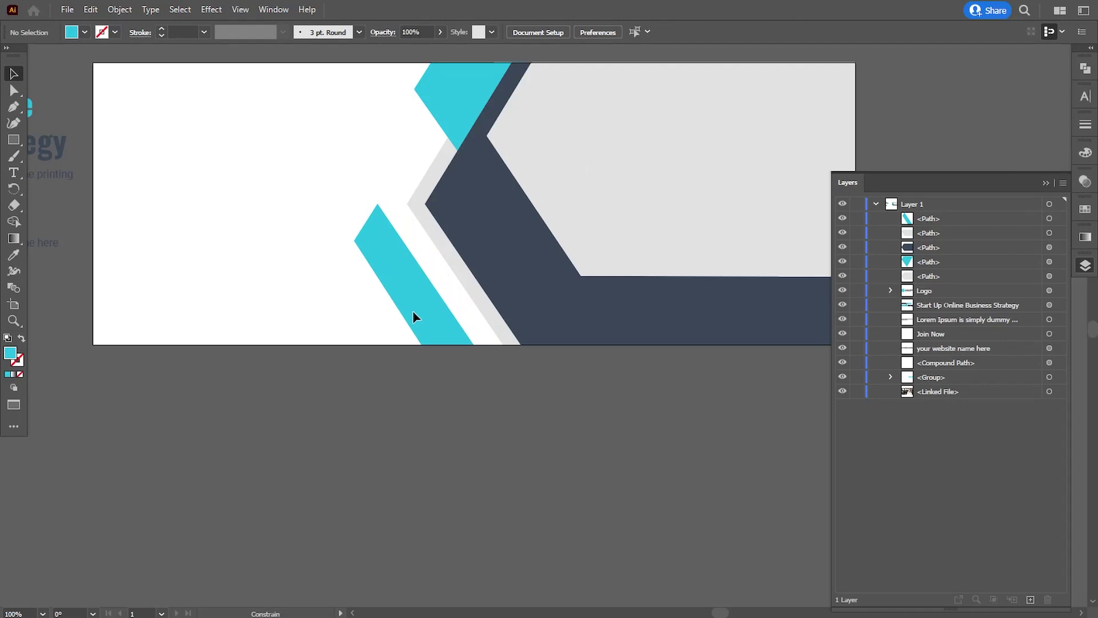
{"action": "left_click", "coordinate": [430, 404]}
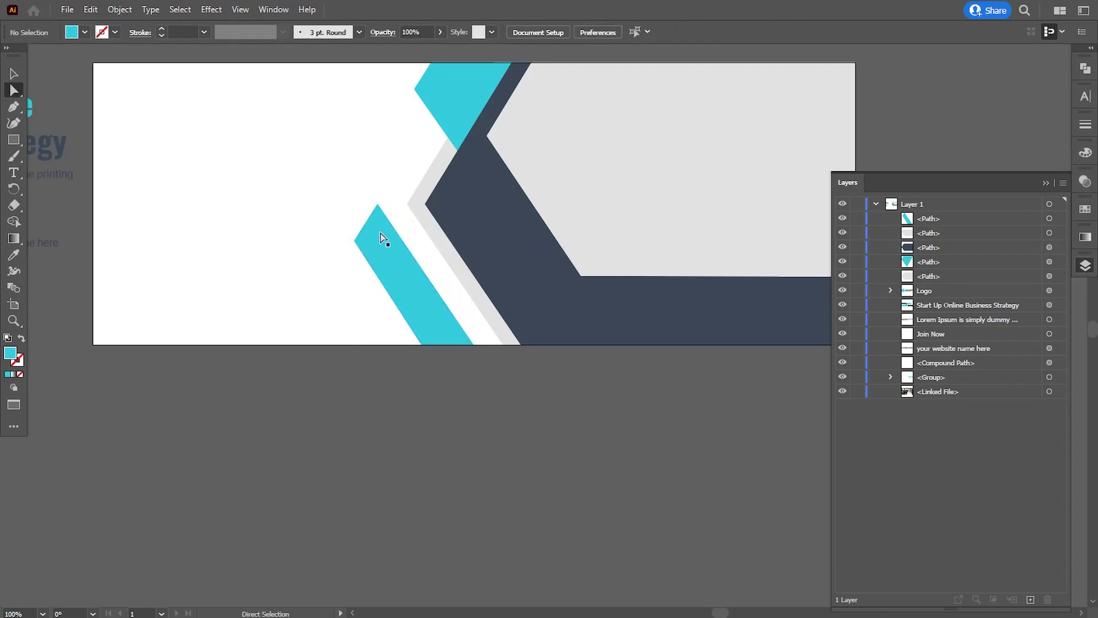
{"action": "mouse_move", "coordinate": [377, 203]}
{"action": "left_mouse_down"}
{"action": "mouse_move", "coordinate": [388, 220]}
{"action": "mouse_move", "coordinate": [363, 253]}
{"action": "left_mouse_up"}
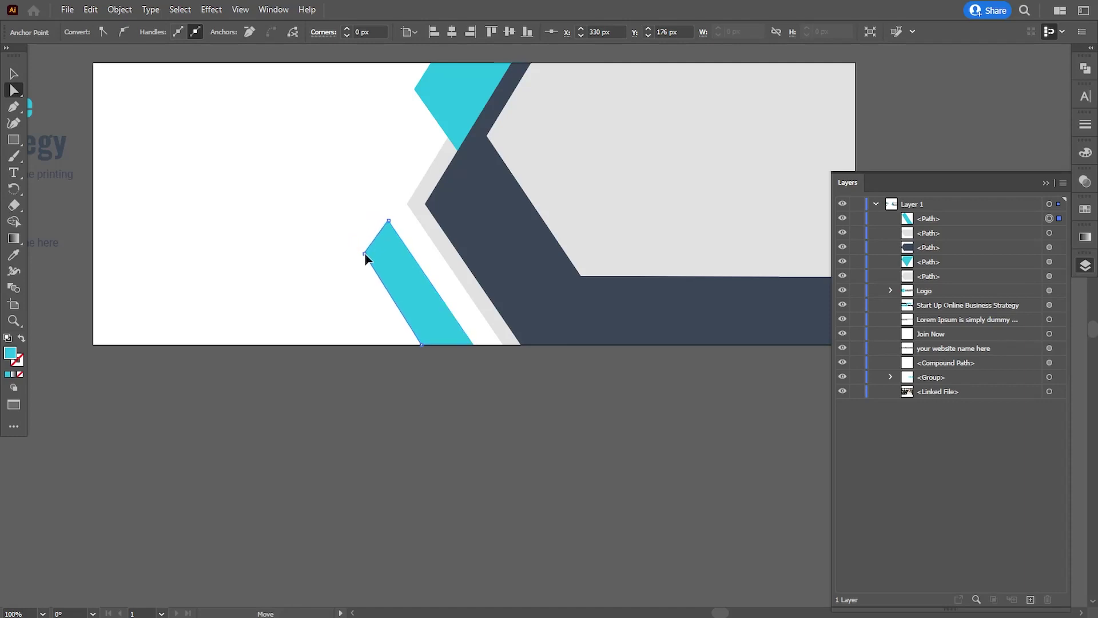
{"action": "left_click", "coordinate": [385, 353]}
{"action": "key", "text": "ctrl+plus"}
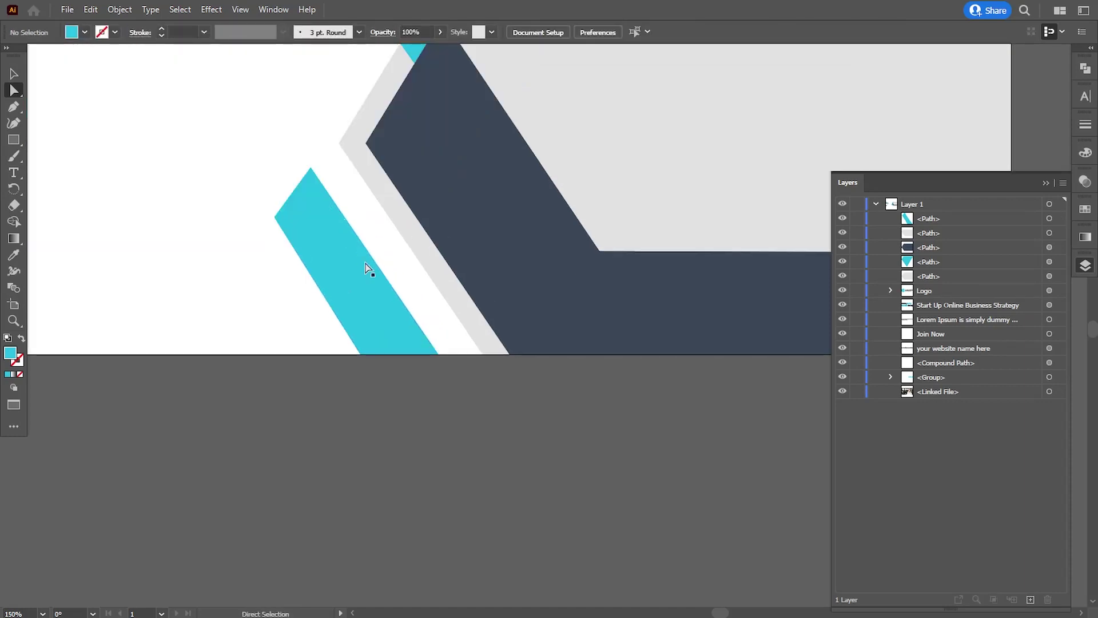
{"action": "scroll", "coordinate": [367, 268], "scroll_direction": "up", "scroll_amount": 3}
{"action": "scroll", "coordinate": [366, 268], "scroll_direction": "left", "scroll_amount": 2}
Step: Draw a straight guide line across the cyan band at the cut angle
{"action": "left_click", "coordinate": [14, 106]}
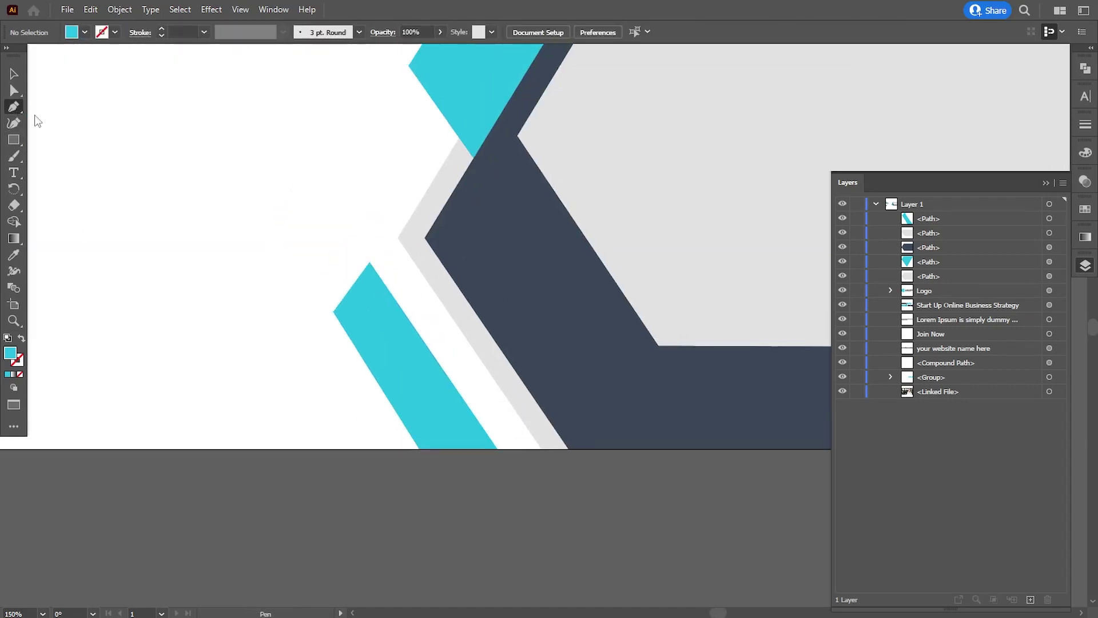
{"action": "left_click", "coordinate": [437, 175]}
{"action": "left_click", "coordinate": [309, 390]}
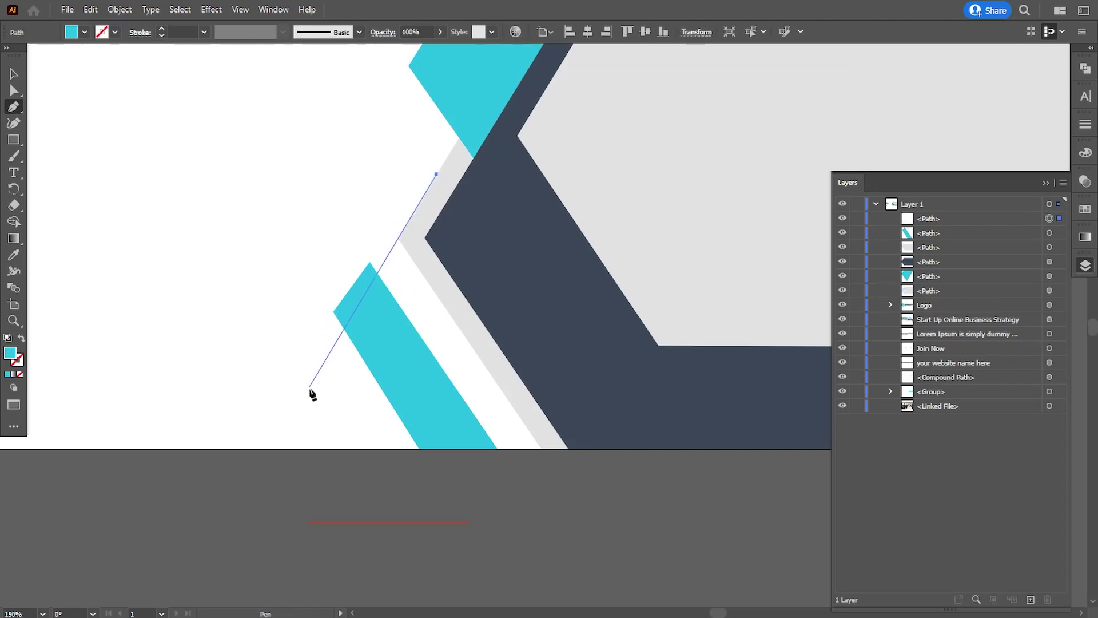
{"action": "left_click", "coordinate": [73, 285], "text": "ctrl"}
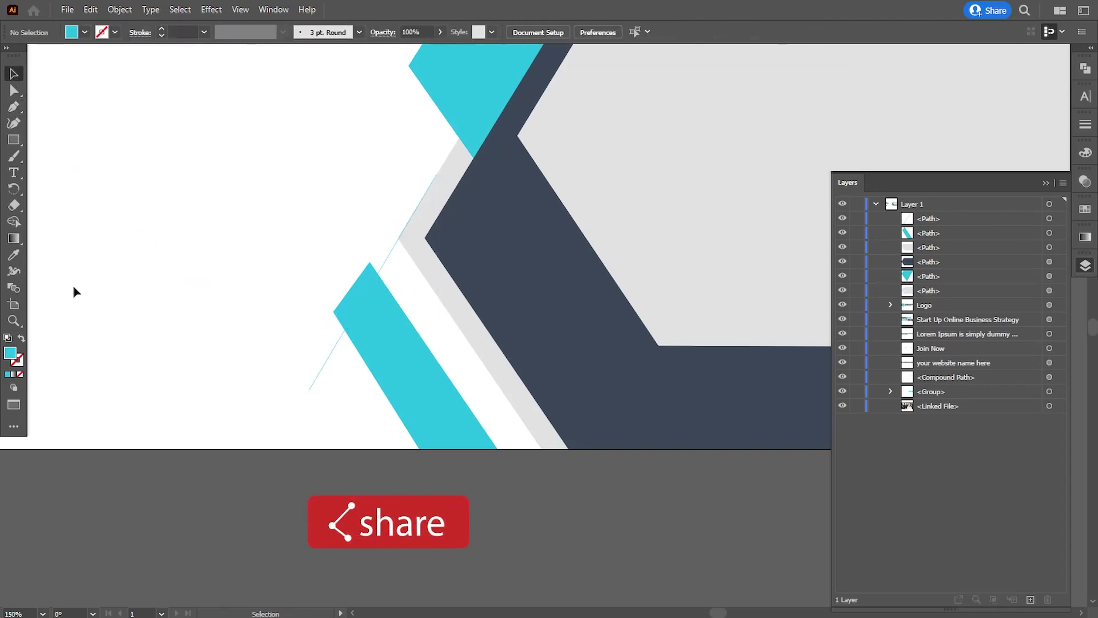
Step: Snap the stripe's top corners onto the guide line, then delete the guide
{"action": "key", "text": "a"}
{"action": "left_click_drag", "start_coordinate": [369, 264], "coordinate": [378, 274]}
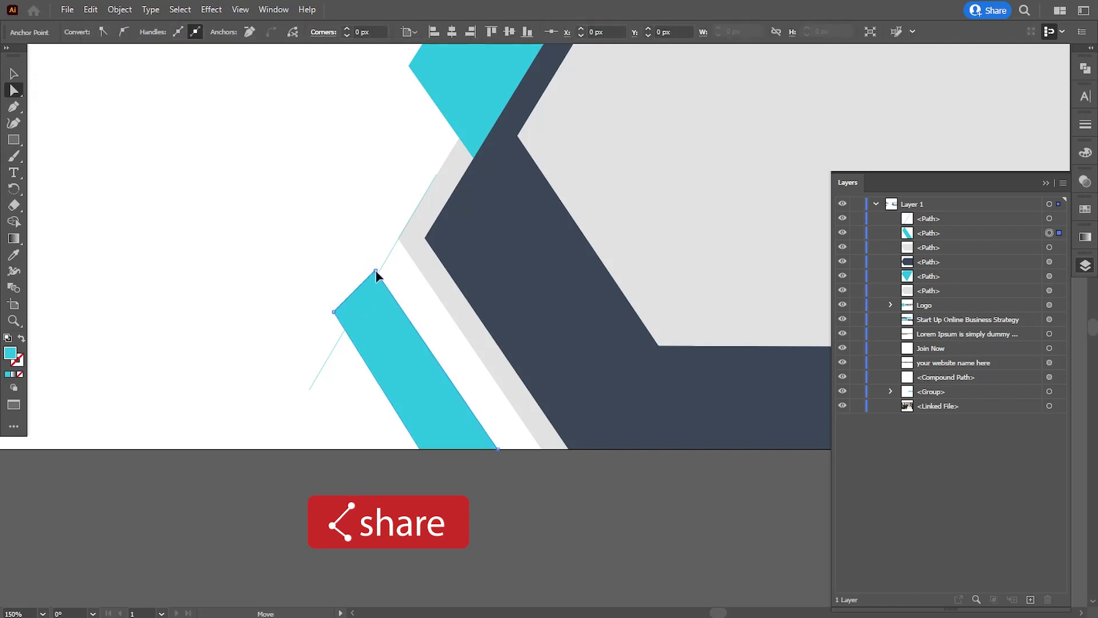
{"action": "left_click_drag", "start_coordinate": [334, 313], "coordinate": [341, 336]}
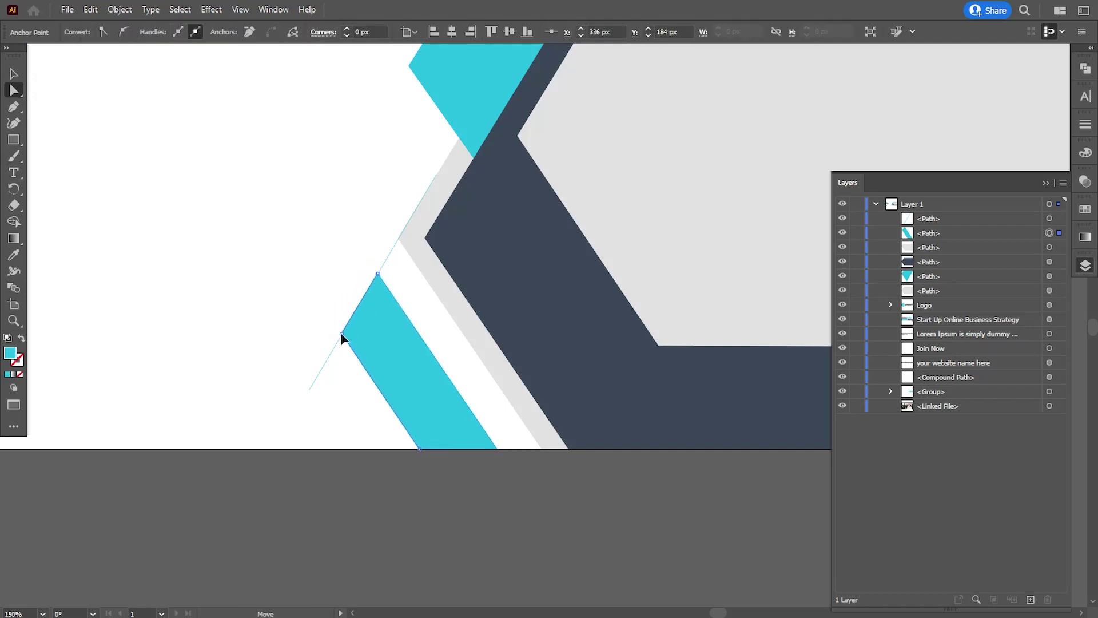
{"action": "left_click", "coordinate": [350, 384]}
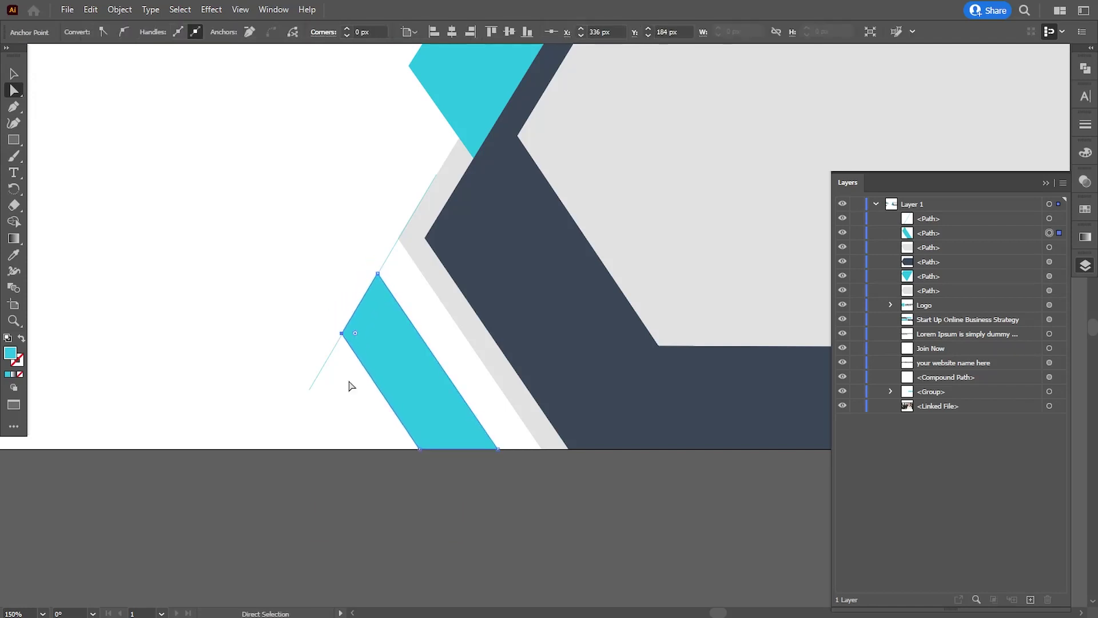
{"action": "left_click", "coordinate": [323, 369]}
{"action": "key", "text": "Delete"}
{"action": "key", "text": "ctrl+minus"}
{"action": "key", "text": "ctrl+minus"}
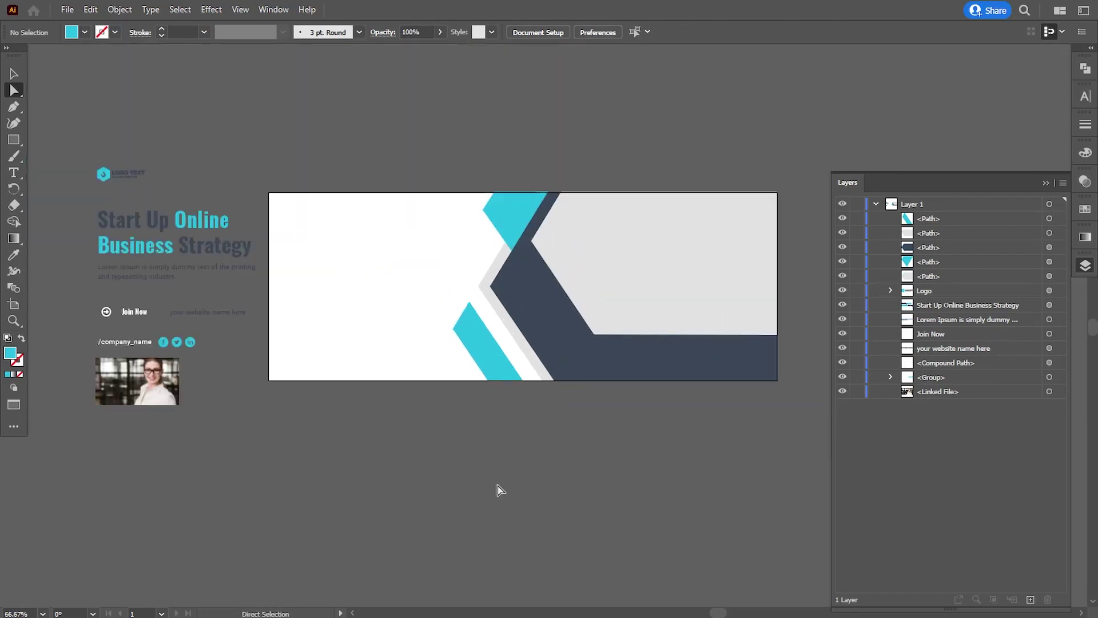
Step: Draw a closed six-point cyan strip inside the navy chevron, bending down to the bottom edge
{"action": "key", "text": "ctrl+plus"}
{"action": "left_click_drag", "start_coordinate": [645, 334], "coordinate": [515, 319]}
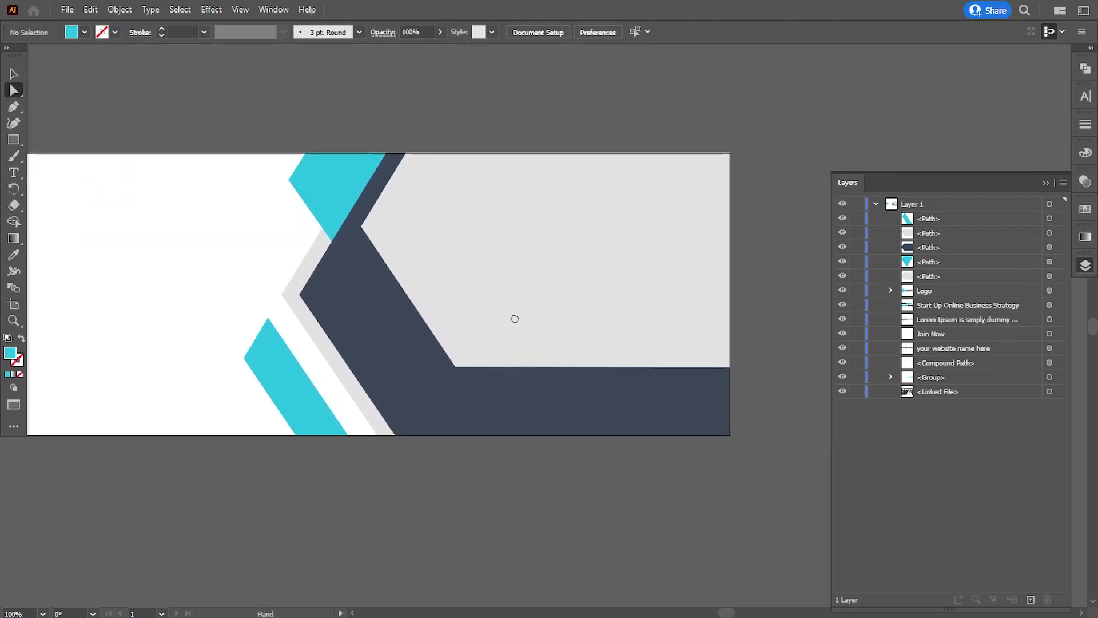
{"action": "key", "text": "p"}
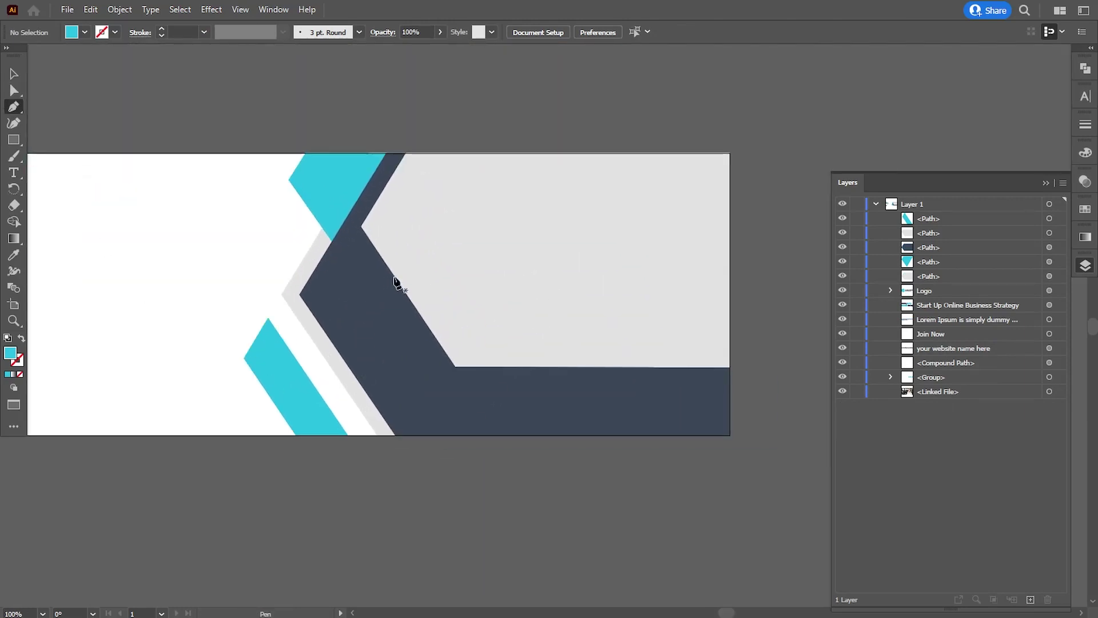
{"action": "left_click", "coordinate": [382, 260]}
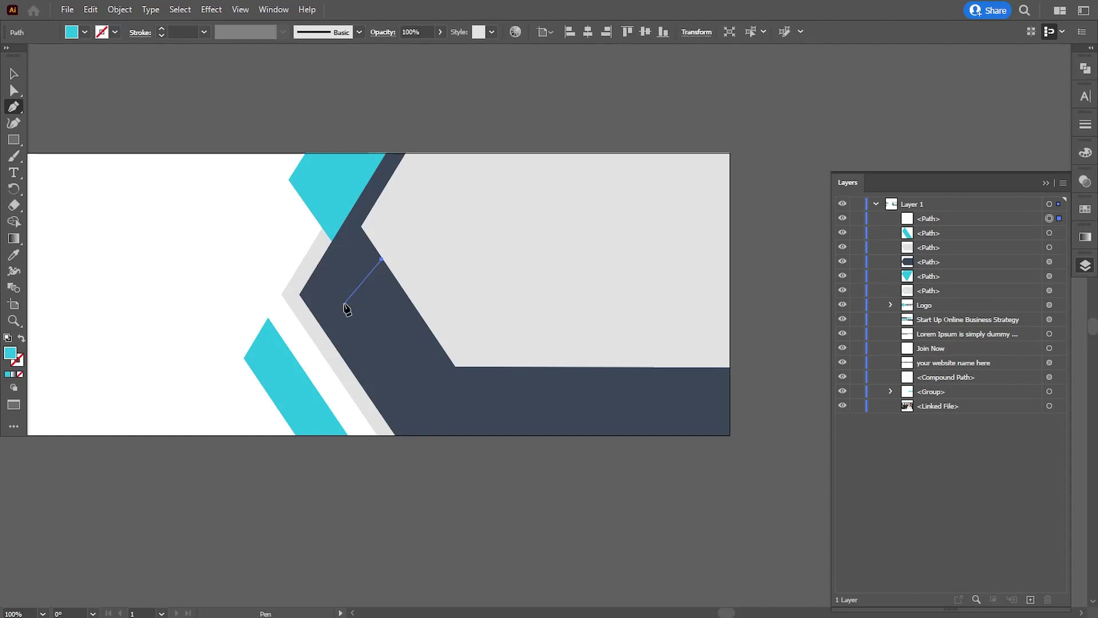
{"action": "left_click", "coordinate": [347, 300]}
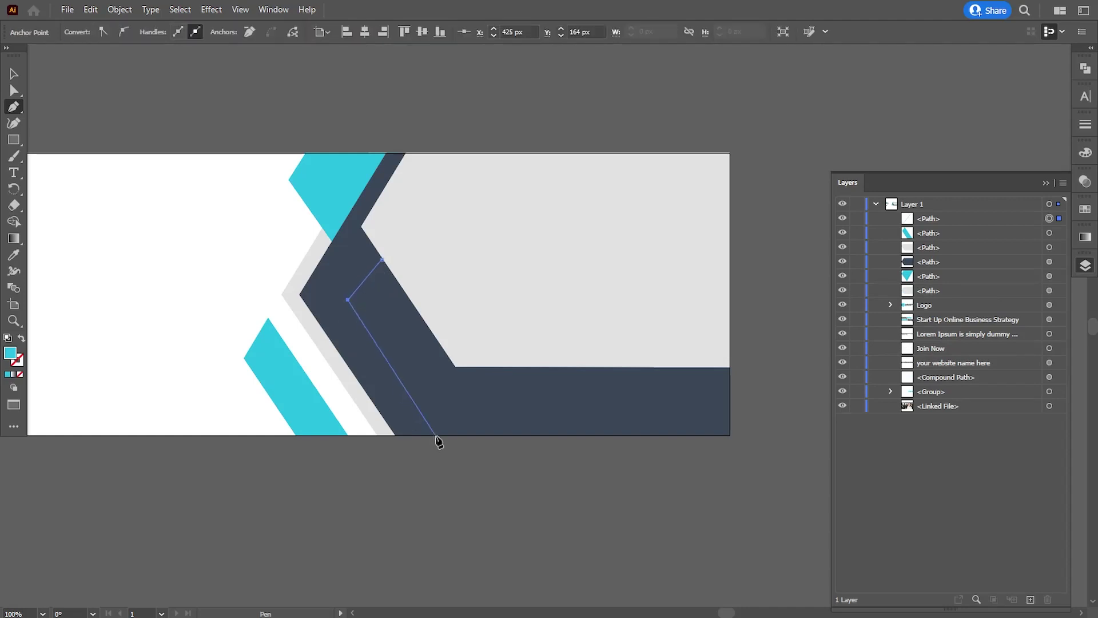
{"action": "left_click", "coordinate": [437, 435]}
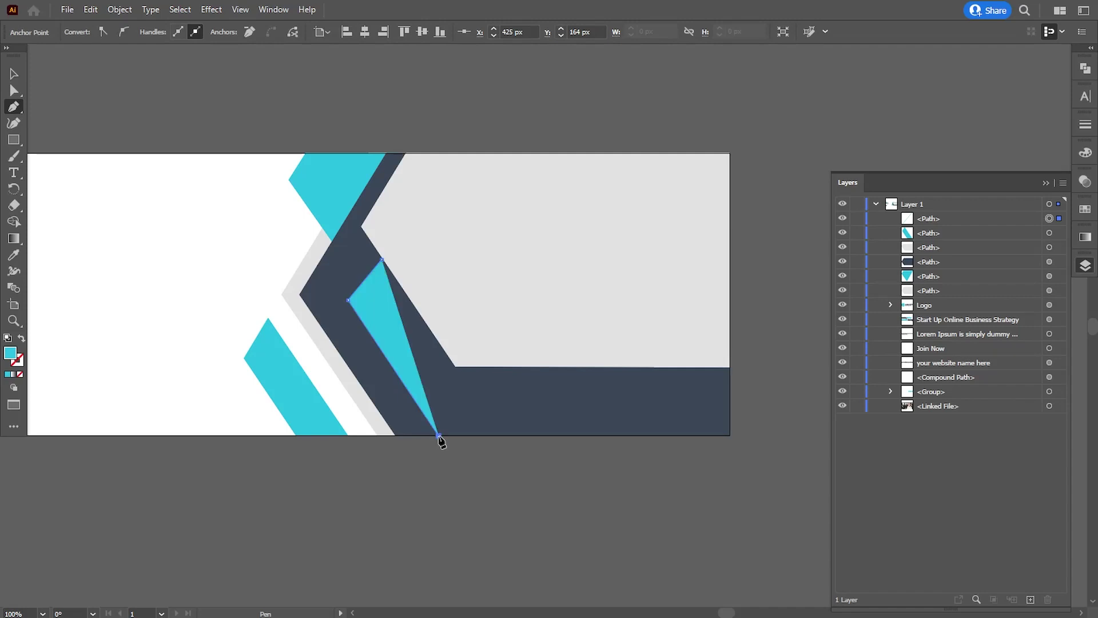
{"action": "left_click", "coordinate": [469, 436]}
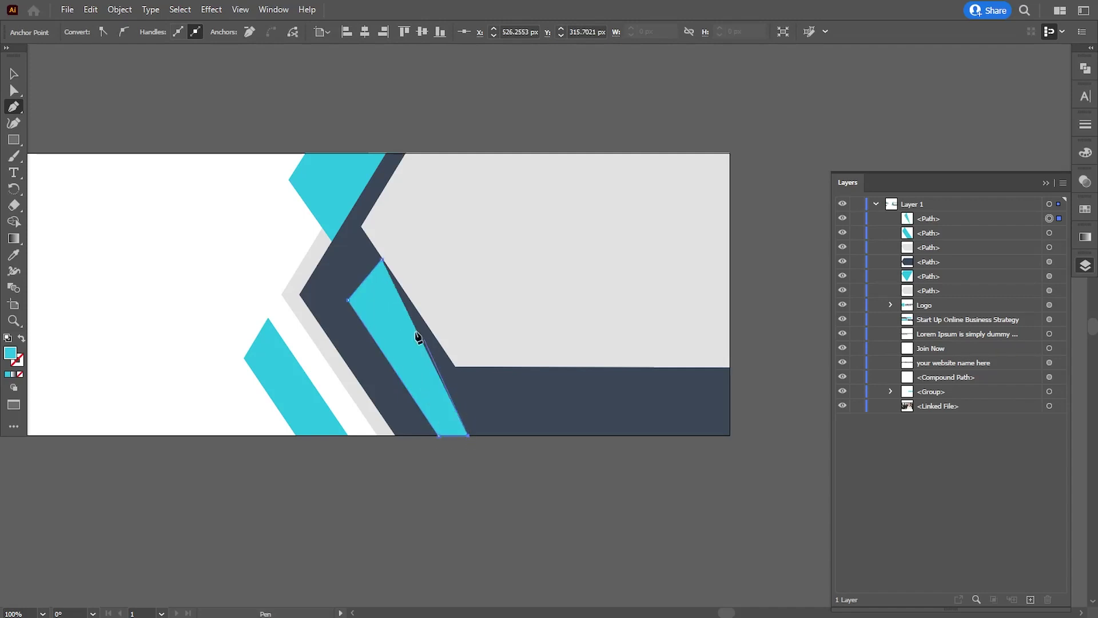
{"action": "left_click", "coordinate": [385, 306]}
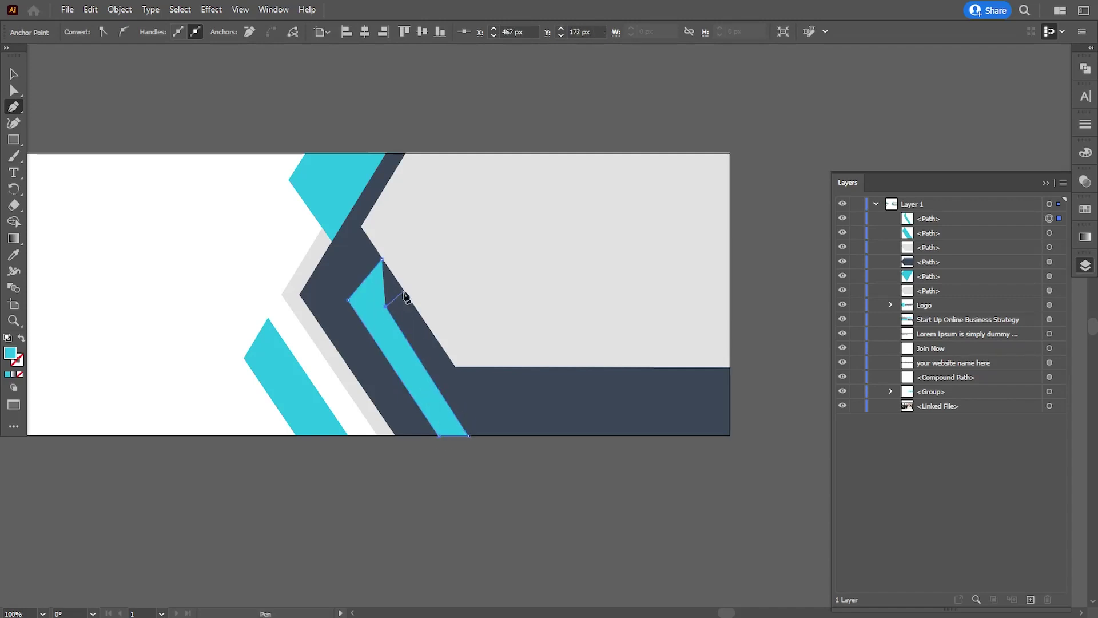
{"action": "left_click", "coordinate": [403, 291]}
{"action": "left_click", "coordinate": [382, 261]}
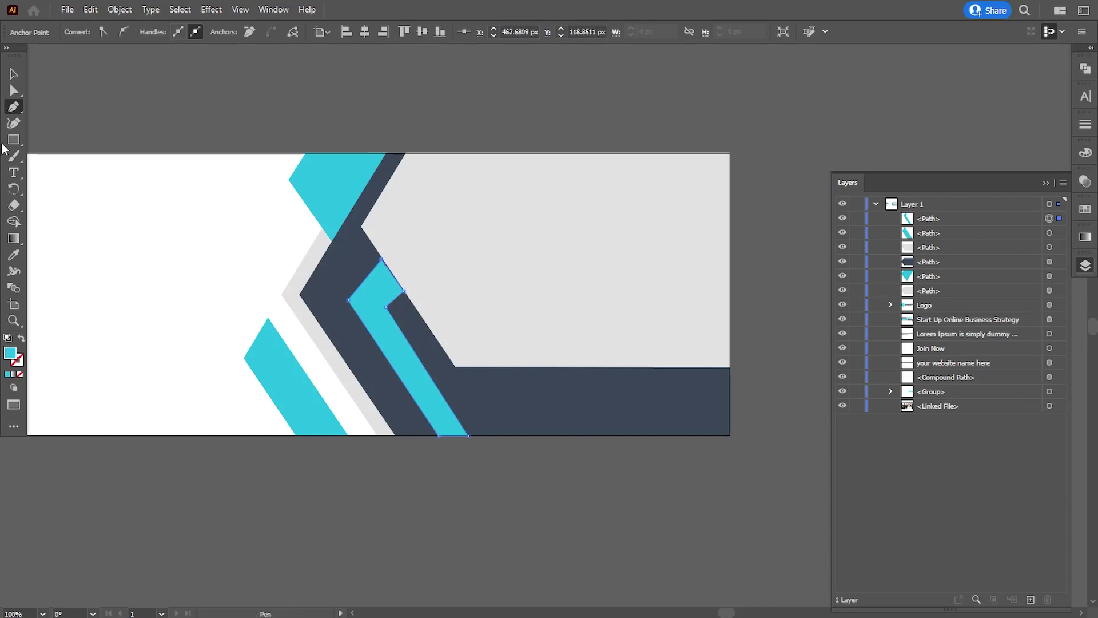
{"action": "key", "text": "a"}
{"action": "left_click", "coordinate": [397, 112]}
Step: Move the strip's upper-arm corners to give it a square-cut end
{"action": "key", "text": "ctrl+plus"}
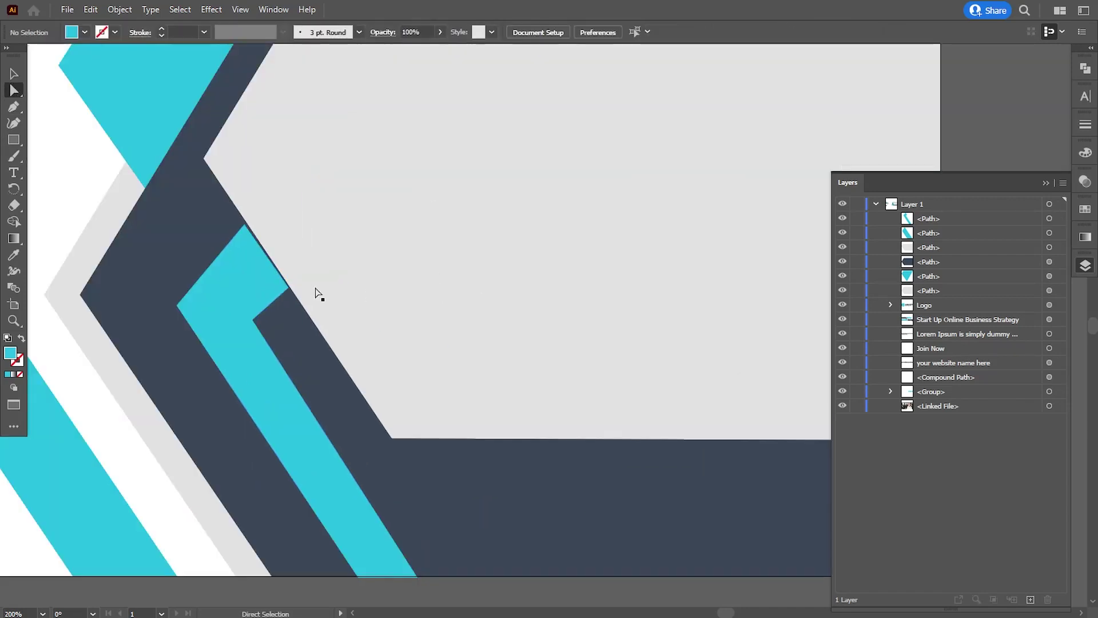
{"action": "left_click", "coordinate": [275, 291]}
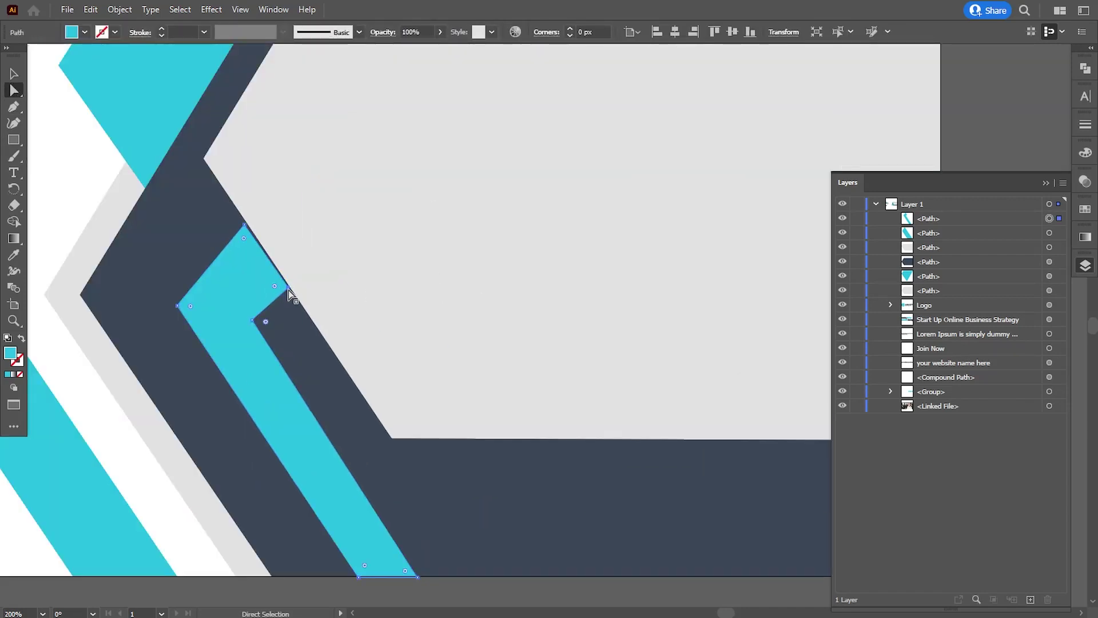
{"action": "left_click_drag", "start_coordinate": [288, 290], "coordinate": [303, 264]}
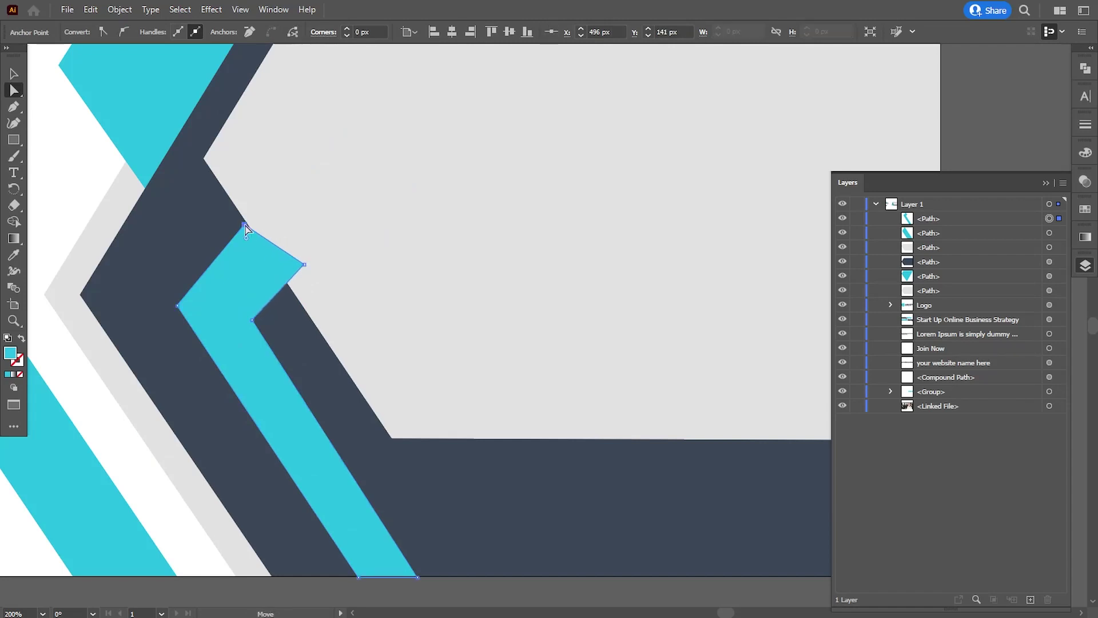
{"action": "left_click_drag", "start_coordinate": [245, 224], "coordinate": [282, 214]}
{"action": "left_click_drag", "start_coordinate": [253, 320], "coordinate": [250, 315]}
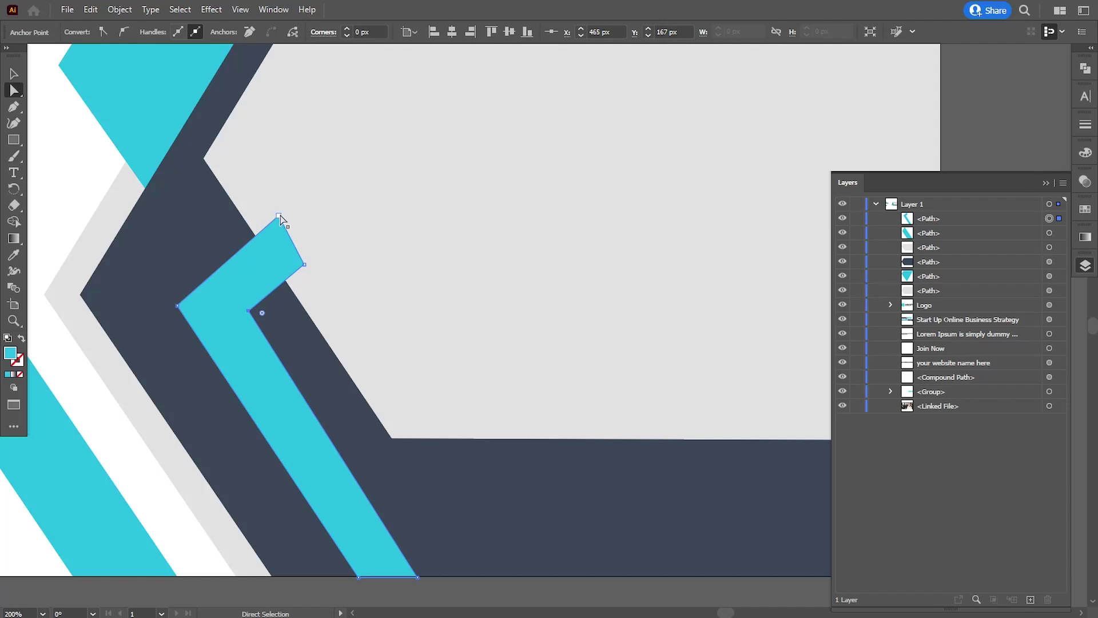
{"action": "left_click_drag", "start_coordinate": [281, 218], "coordinate": [274, 223]}
Step: Adjust the strip's bottom corners to widen it flush along the banner's bottom edge
{"action": "left_click_drag", "start_coordinate": [297, 380], "coordinate": [298, 307]}
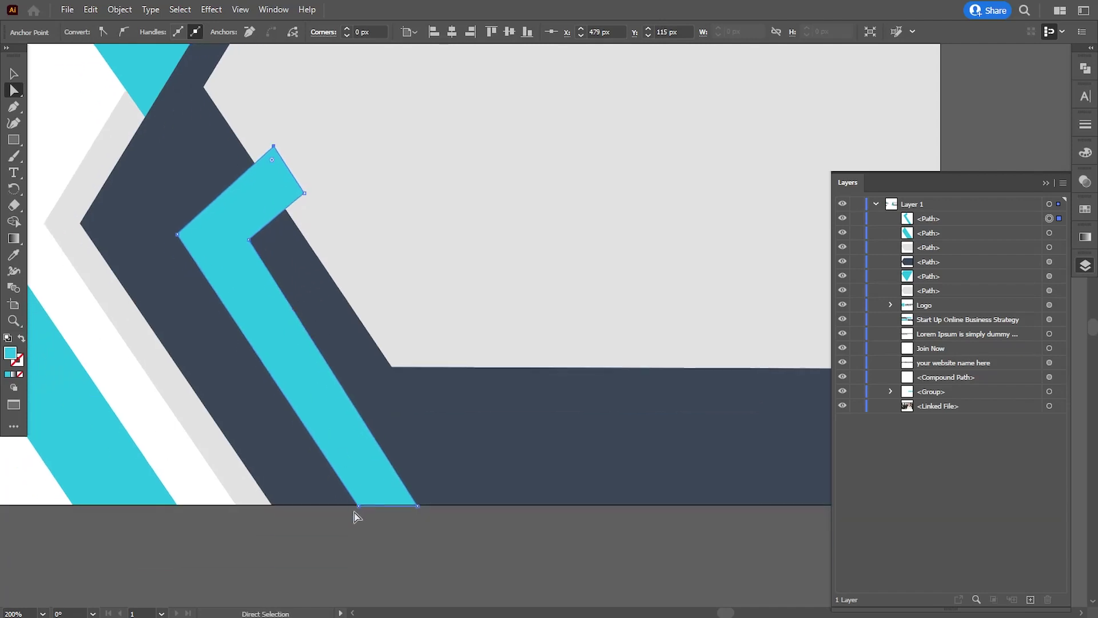
{"action": "scroll", "coordinate": [444, 459], "scroll_direction": "up", "scroll_amount": 1}
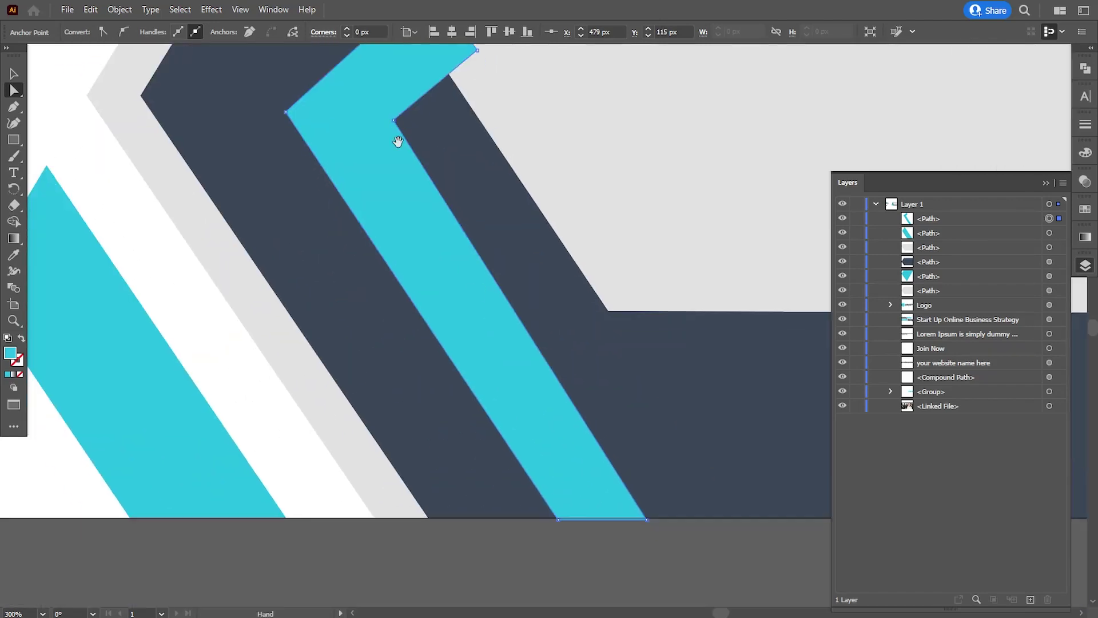
{"action": "left_click_drag", "start_coordinate": [583, 428], "coordinate": [586, 426]}
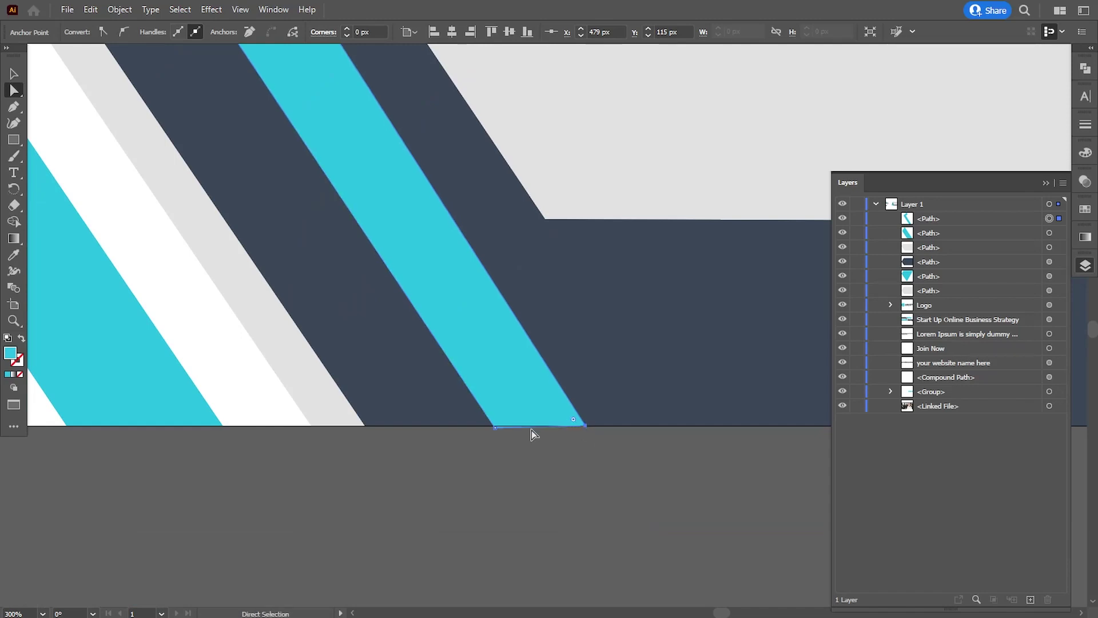
{"action": "left_click", "coordinate": [520, 463]}
{"action": "key", "text": "ctrl+minus"}
{"action": "key", "text": "ctrl+minus"}
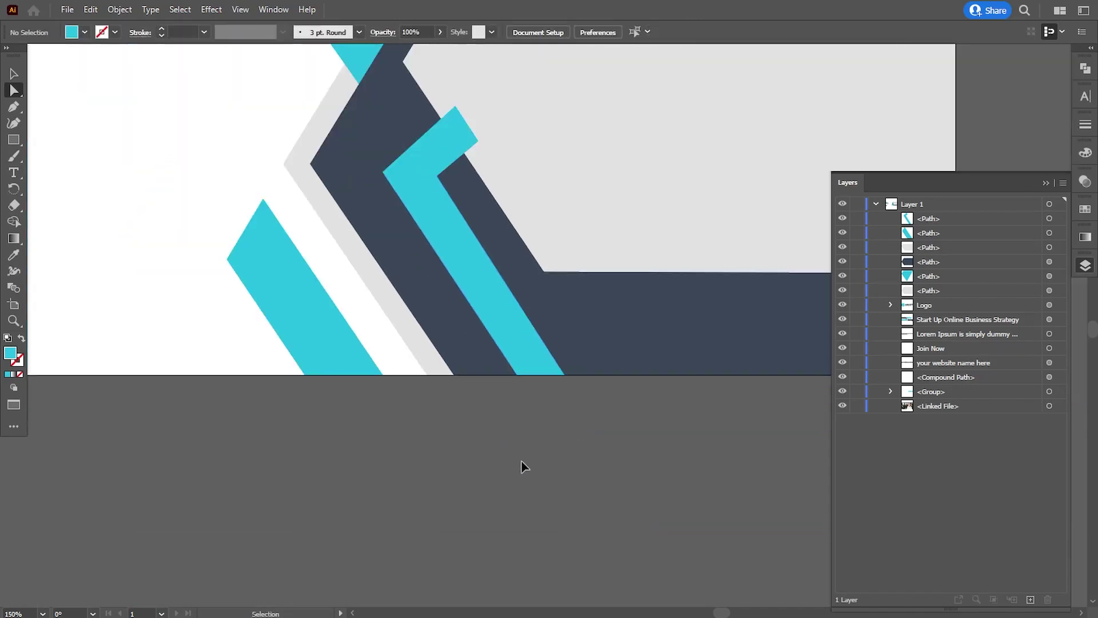
{"action": "scroll", "coordinate": [521, 421], "scroll_direction": "up", "scroll_amount": 2}
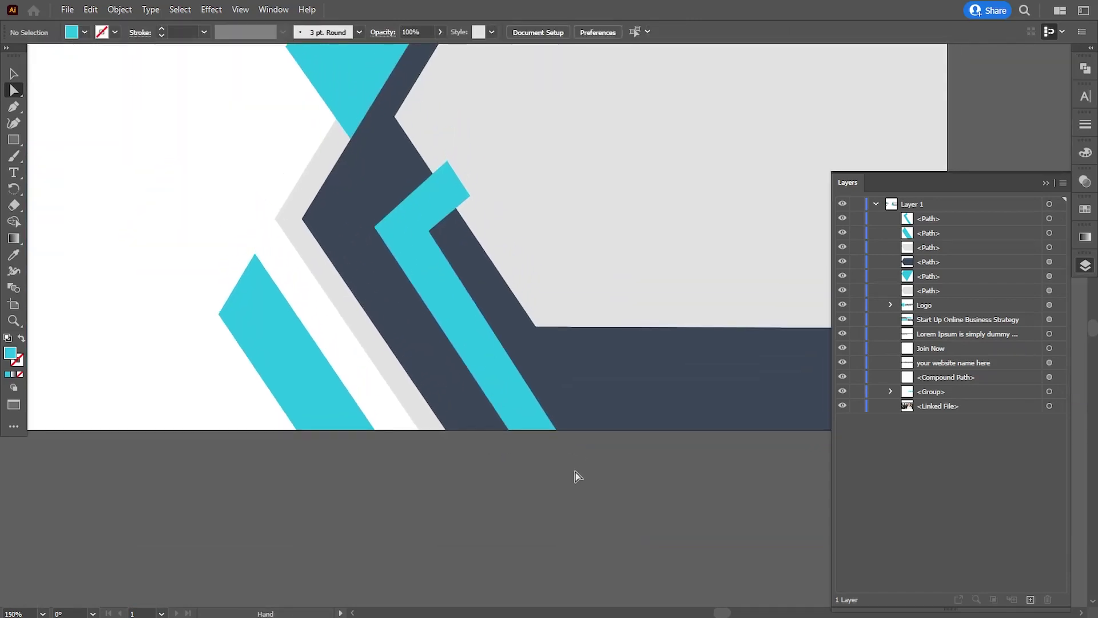
{"action": "left_click", "coordinate": [555, 429]}
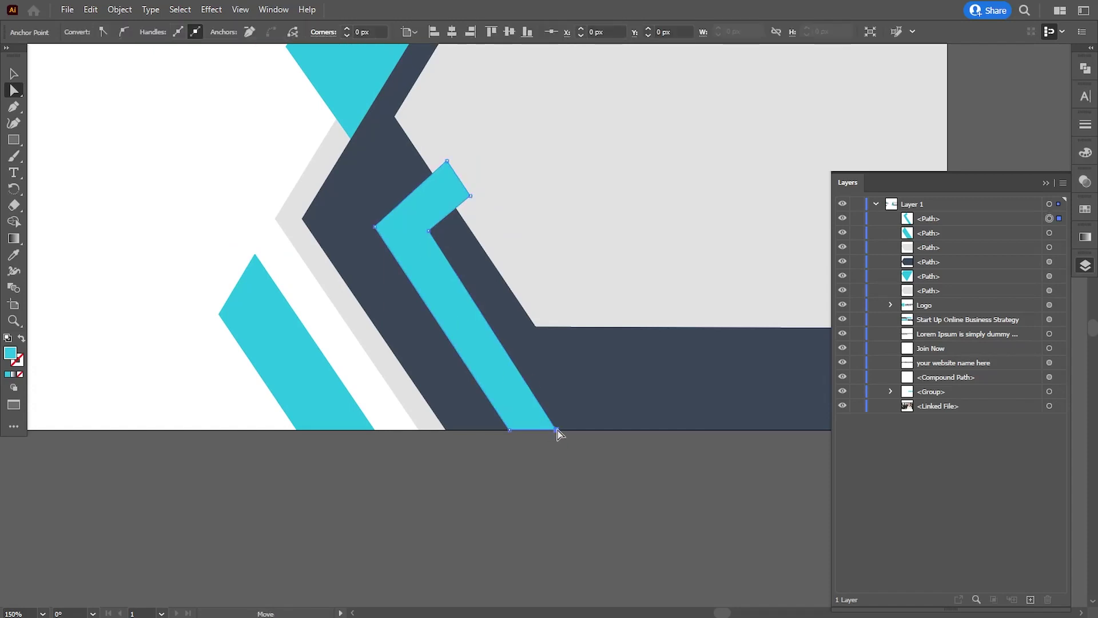
{"action": "left_click_drag", "start_coordinate": [558, 430], "coordinate": [563, 431]}
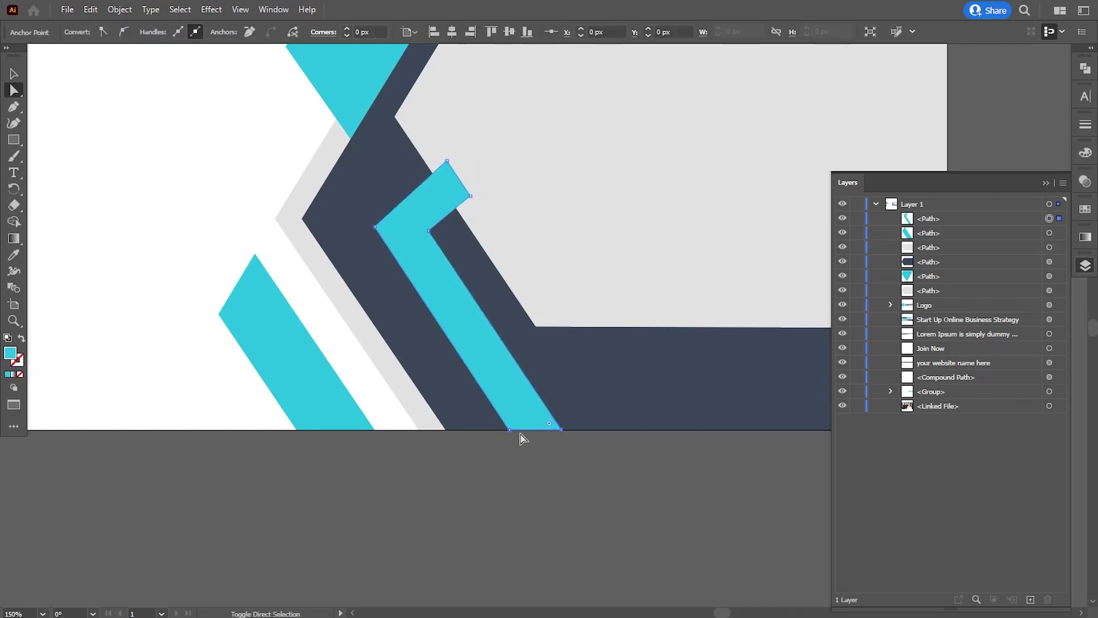
{"action": "left_click_drag", "start_coordinate": [509, 429], "coordinate": [513, 430]}
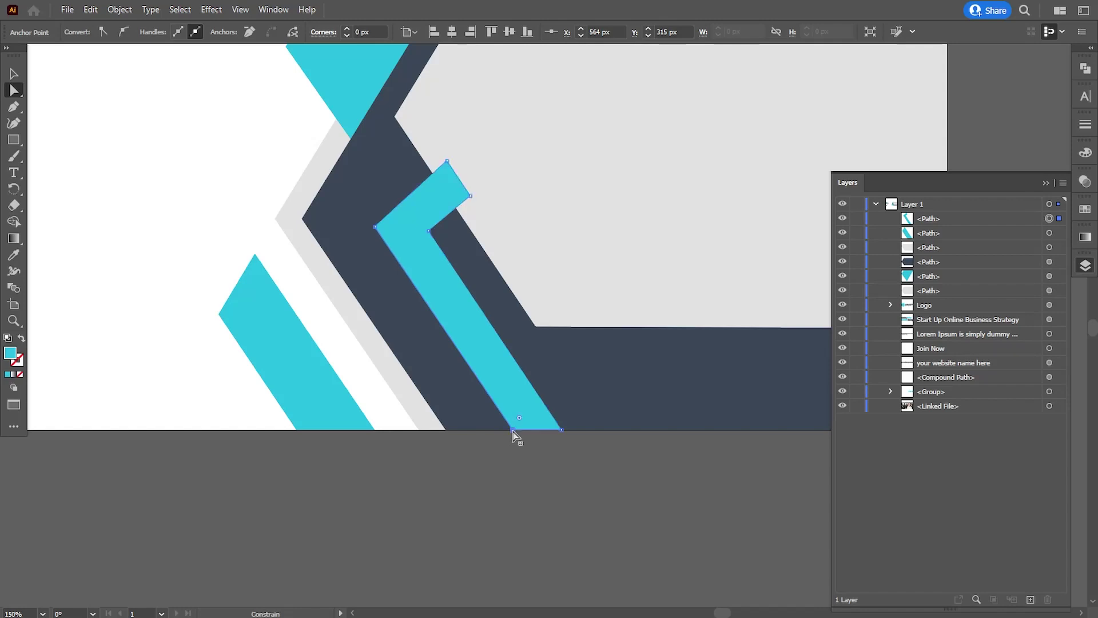
{"action": "left_click", "coordinate": [514, 437]}
{"action": "scroll", "coordinate": [484, 334], "scroll_direction": "right", "scroll_amount": 2}
{"action": "scroll", "coordinate": [483, 334], "scroll_direction": "up", "scroll_amount": 1}
Step: Bring the light grey shape to the front of the stacking order
{"action": "key", "text": "v"}
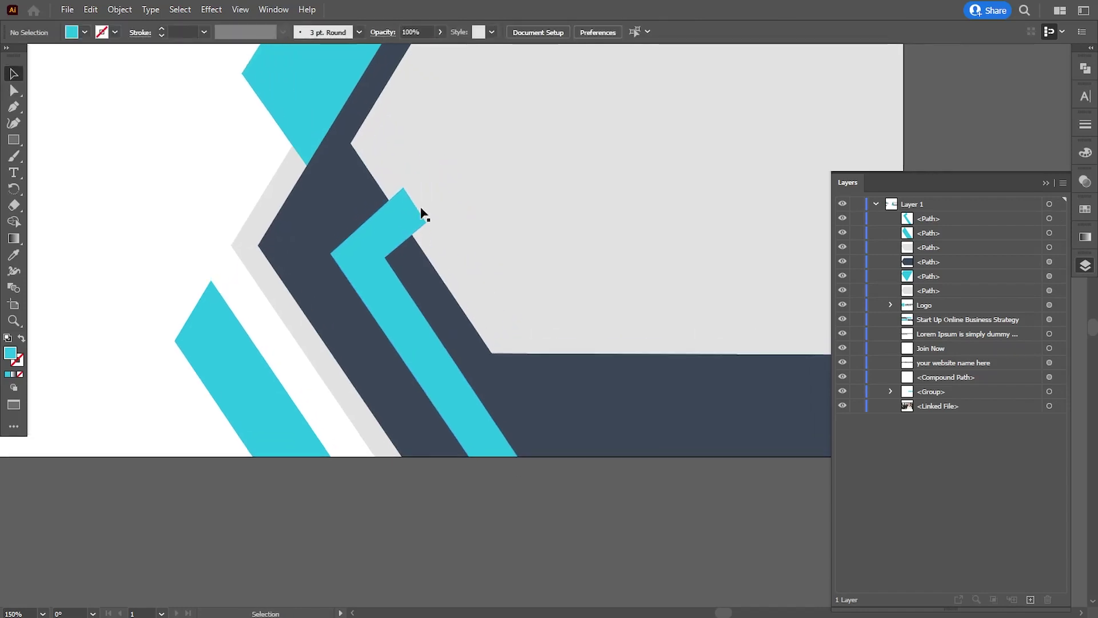
{"action": "right_click", "coordinate": [473, 205]}
{"action": "left_click", "coordinate": [630, 456]}
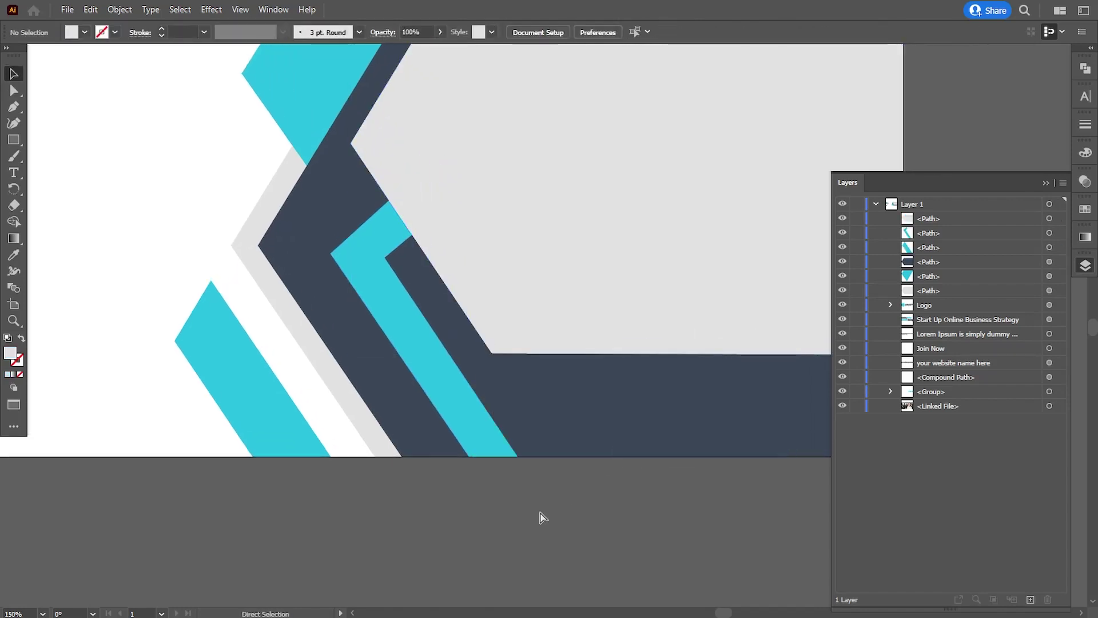
{"action": "key", "text": "ctrl+minus"}
{"action": "key", "text": "ctrl+minus"}
{"action": "key", "text": "ctrl+minus"}
{"action": "key", "text": "ctrl+plus"}
{"action": "key", "text": "ctrl+plus"}
{"action": "key", "text": "ctrl+plus"}
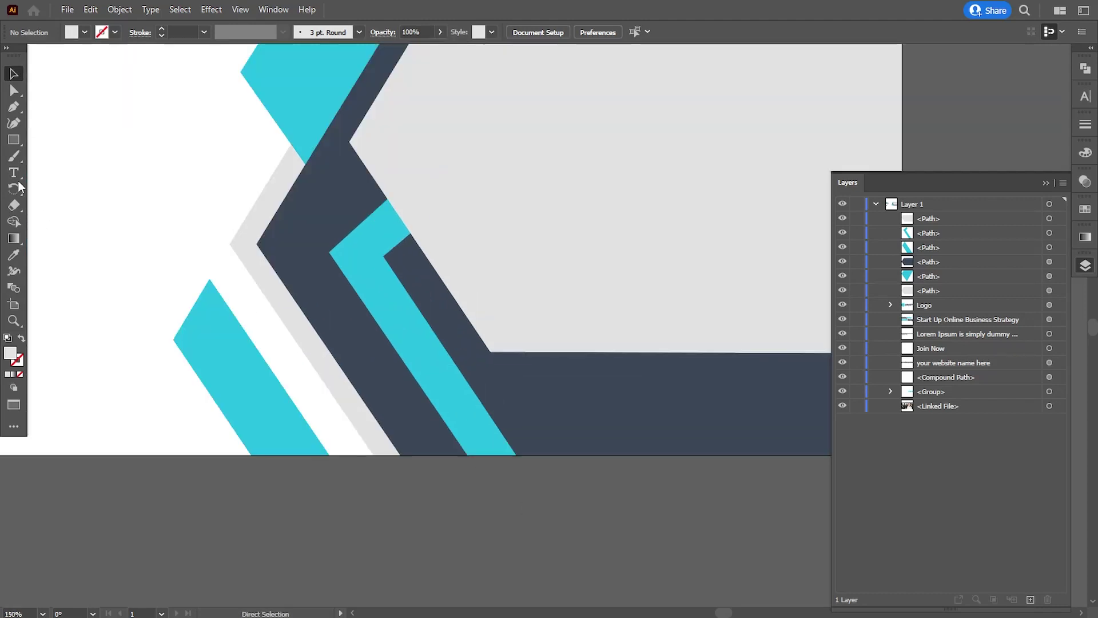
Step: Lower the cyan strip's outer and inner bend corners and check its bottom anchors
{"action": "left_click", "coordinate": [14, 90]}
{"action": "left_click_drag", "start_coordinate": [331, 254], "coordinate": [339, 267]}
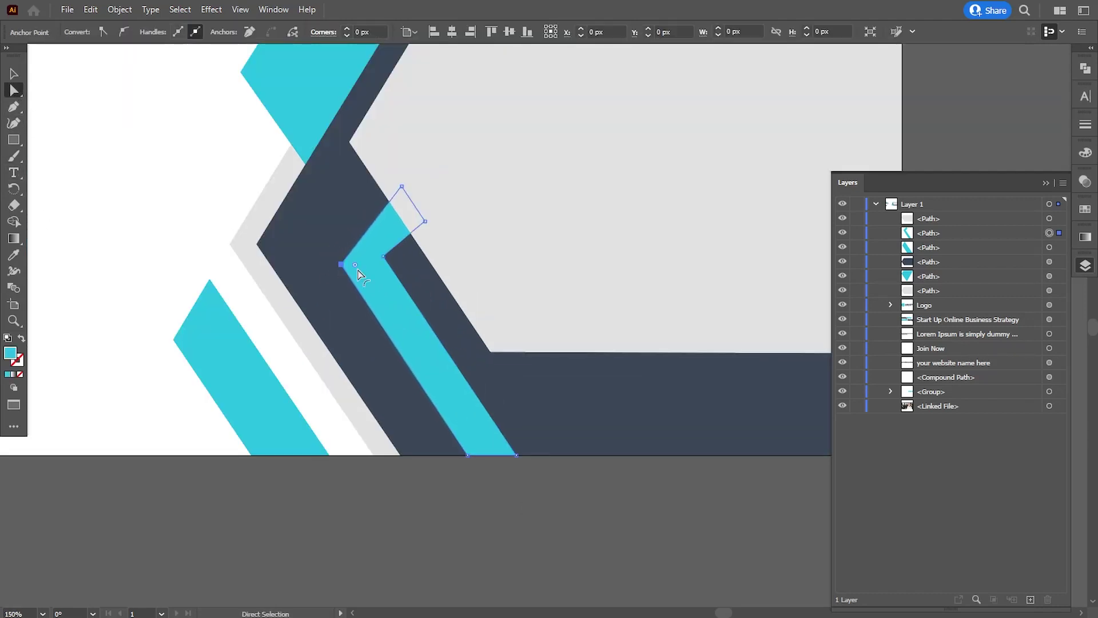
{"action": "left_click_drag", "start_coordinate": [384, 257], "coordinate": [385, 269]}
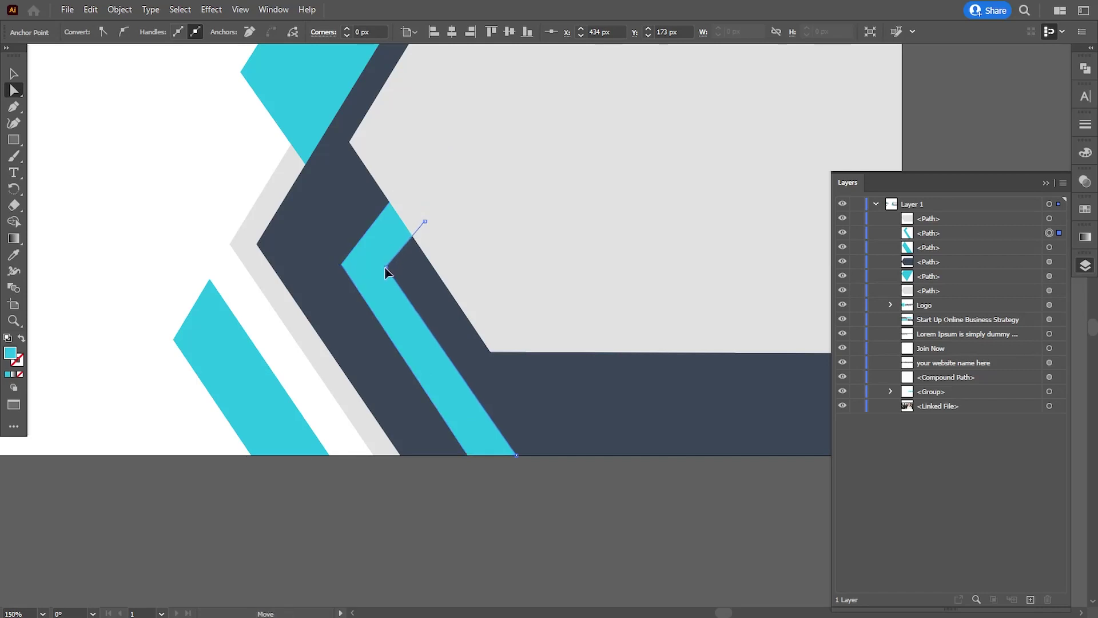
{"action": "left_click", "coordinate": [461, 496]}
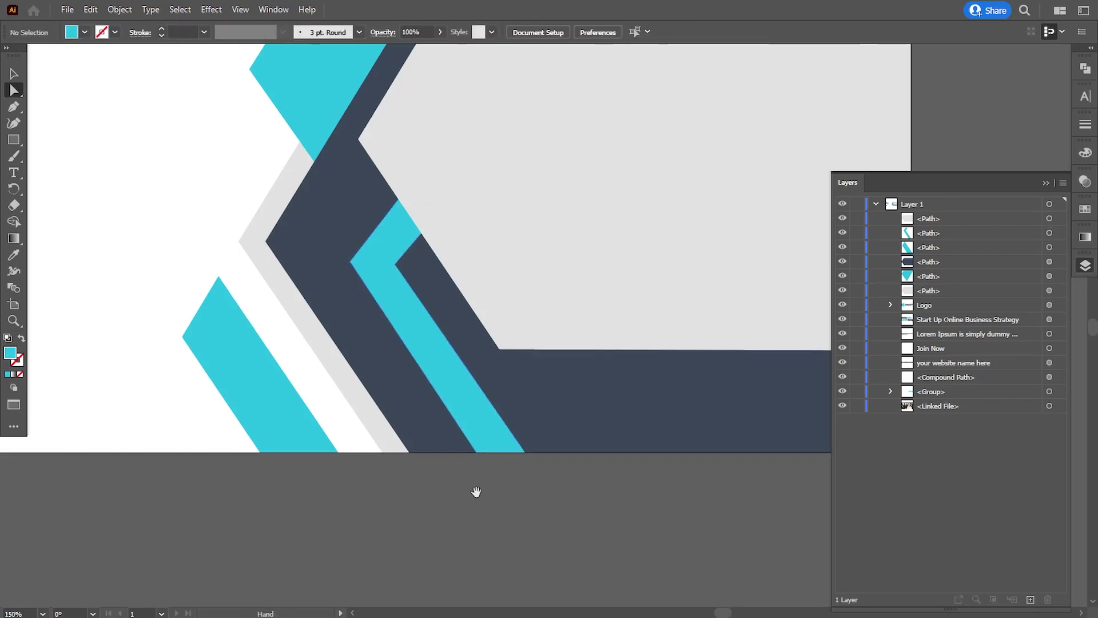
{"action": "left_click", "coordinate": [523, 452]}
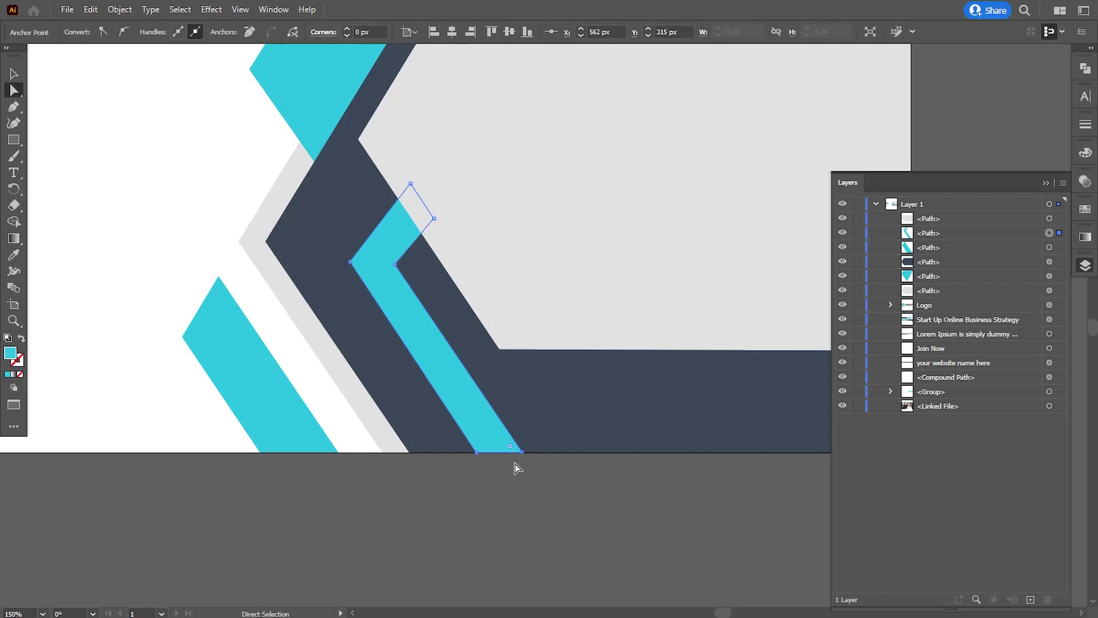
{"action": "left_click", "coordinate": [476, 453]}
{"action": "left_click", "coordinate": [505, 498]}
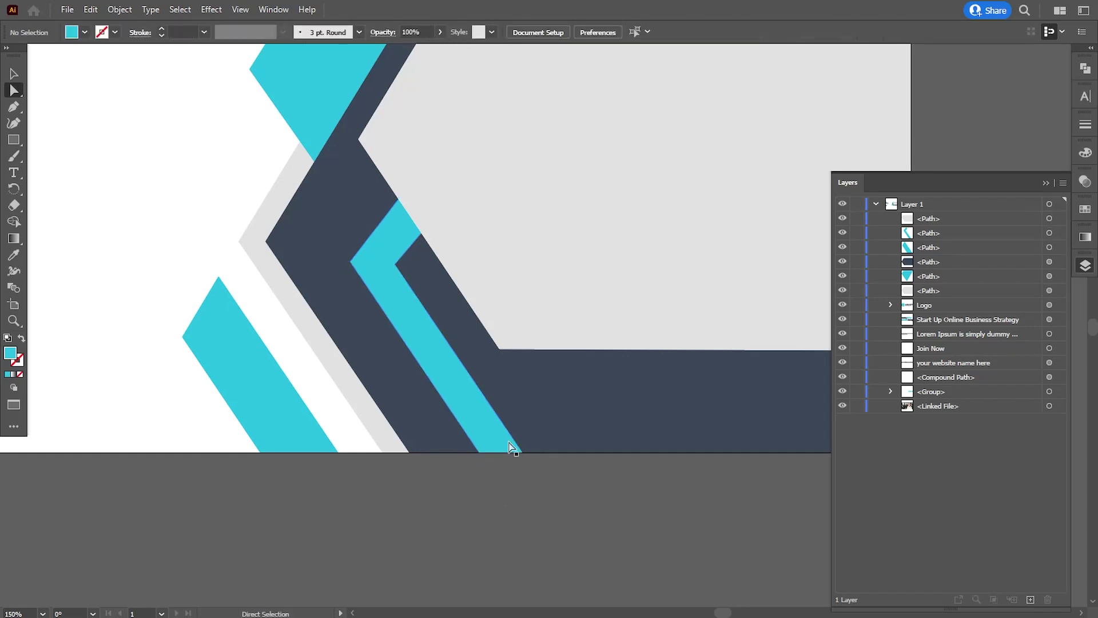
Step: Raise the stripe's top anchor and pull its right anchor so the tip tucks under the grey panel
{"action": "left_click", "coordinate": [393, 267]}
{"action": "left_click_drag", "start_coordinate": [411, 184], "coordinate": [410, 179]}
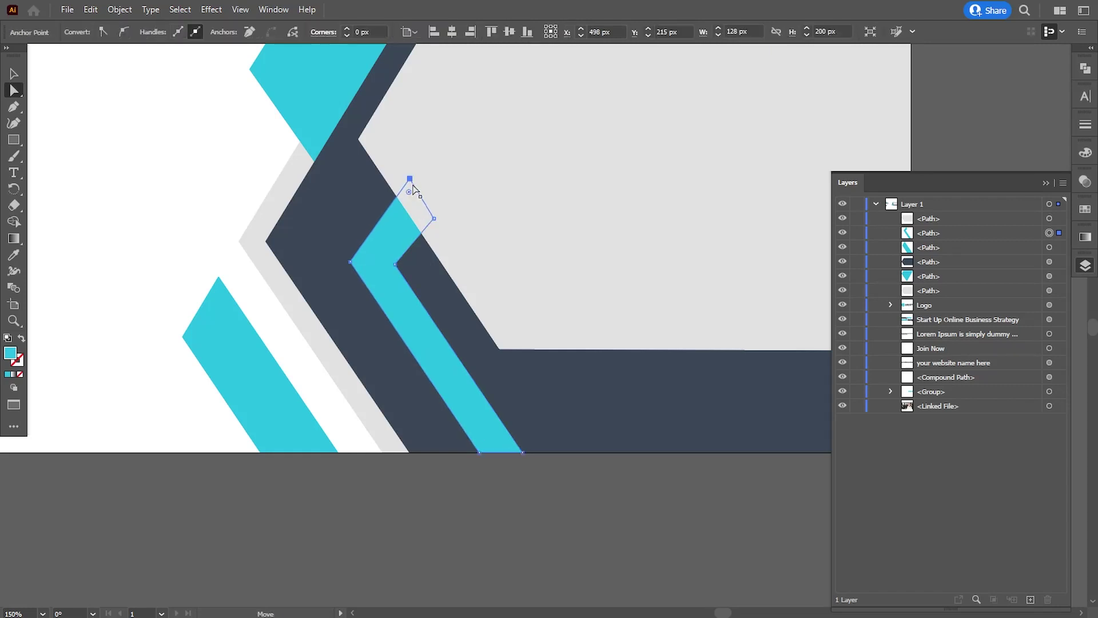
{"action": "left_click", "coordinate": [407, 332]}
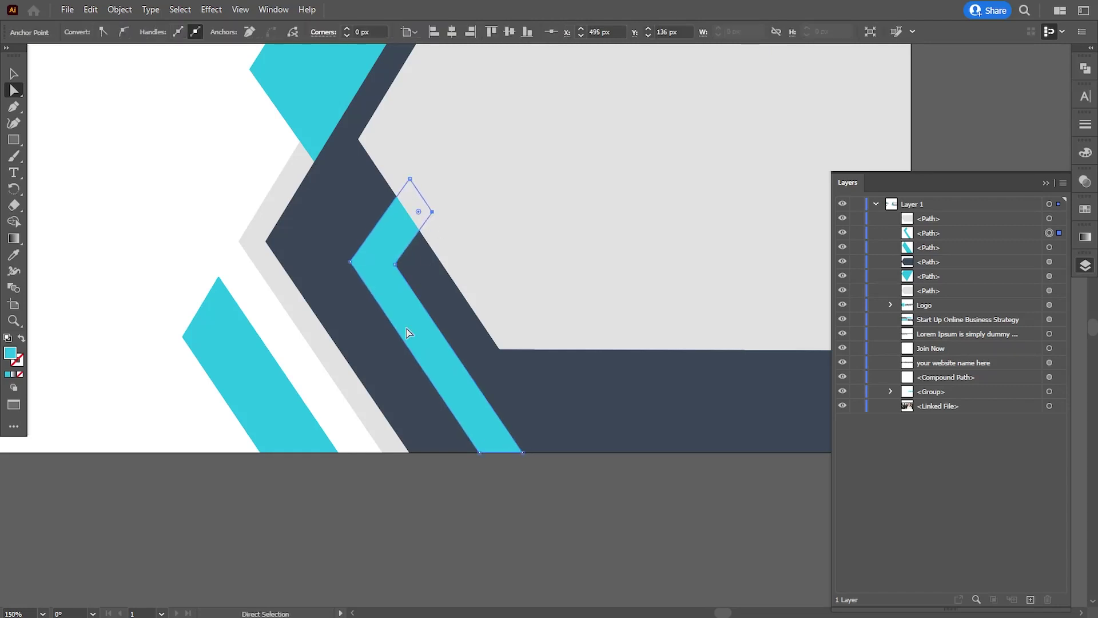
{"action": "left_click", "coordinate": [408, 486]}
{"action": "left_click", "coordinate": [409, 263]}
{"action": "left_click_drag", "start_coordinate": [410, 179], "coordinate": [409, 174]}
{"action": "left_click", "coordinate": [422, 209]}
{"action": "left_click_drag", "start_coordinate": [432, 212], "coordinate": [429, 206]}
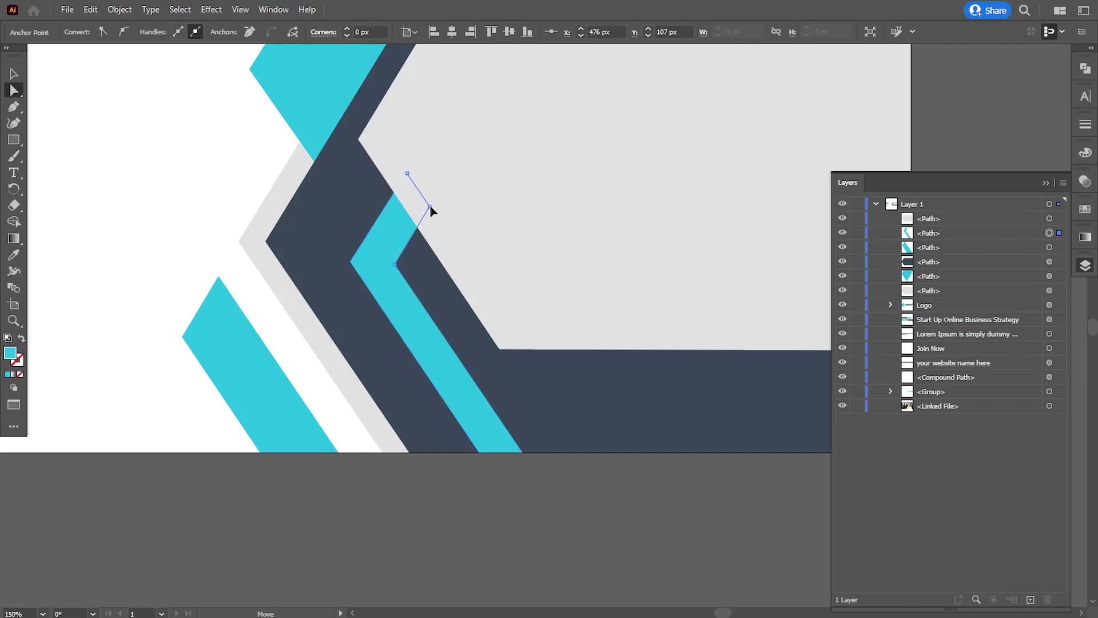
{"action": "left_click", "coordinate": [414, 476]}
{"action": "key", "text": "ctrl+minus"}
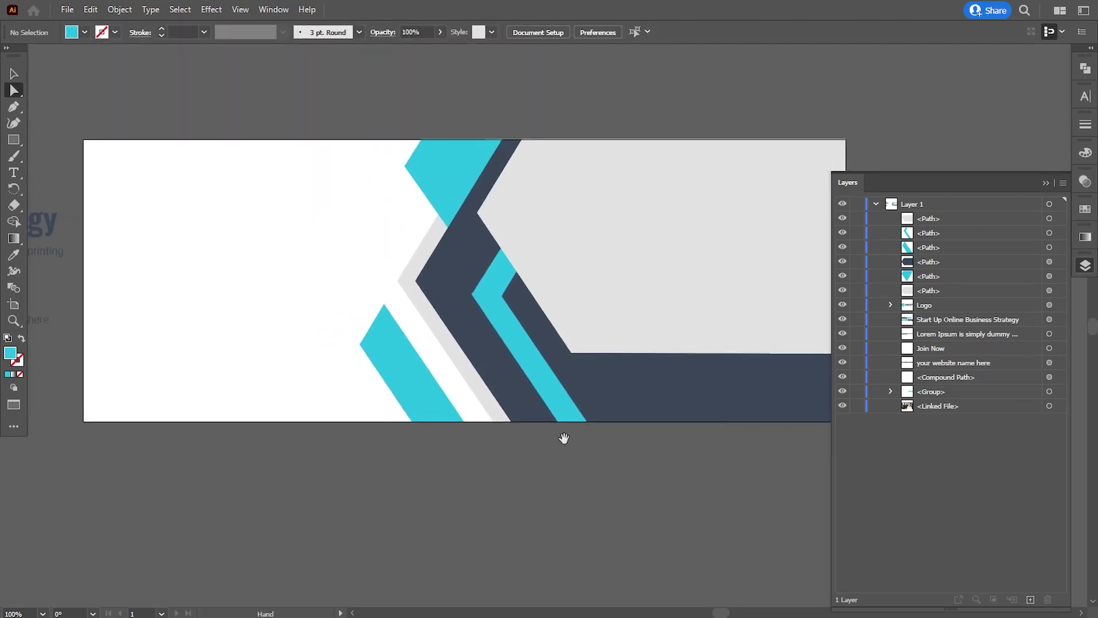
{"action": "left_click", "coordinate": [1046, 183]}
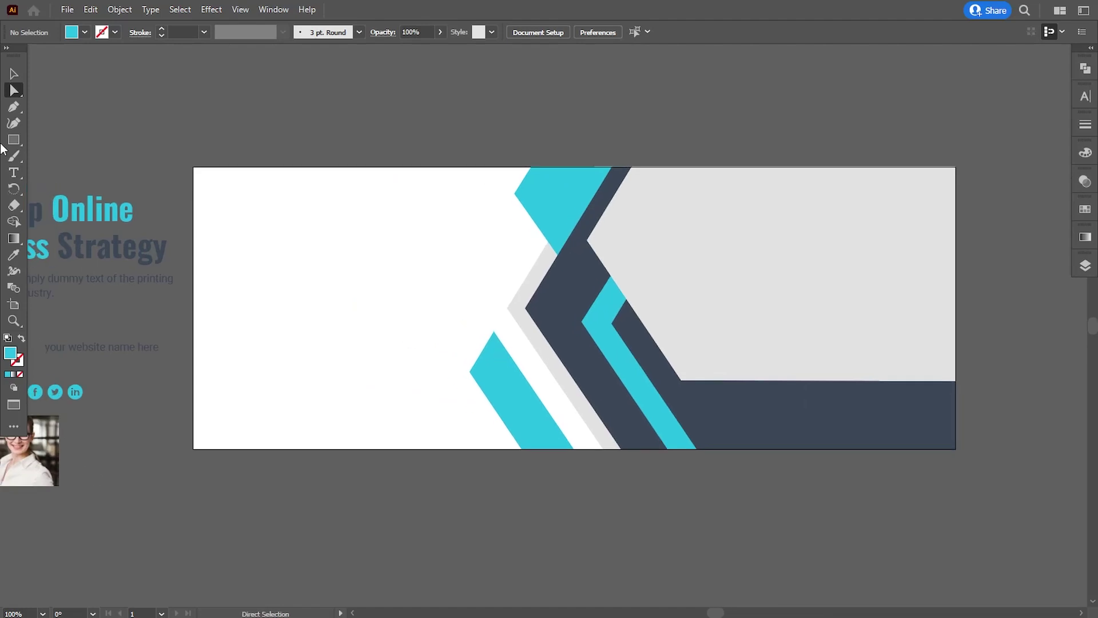
Step: Place the portrait photo on the banner and clip it to the grey panel shape
{"action": "left_click_drag", "start_coordinate": [37, 466], "coordinate": [775, 276]}
{"action": "scroll", "coordinate": [645, 331], "scroll_direction": "right", "scroll_amount": 3}
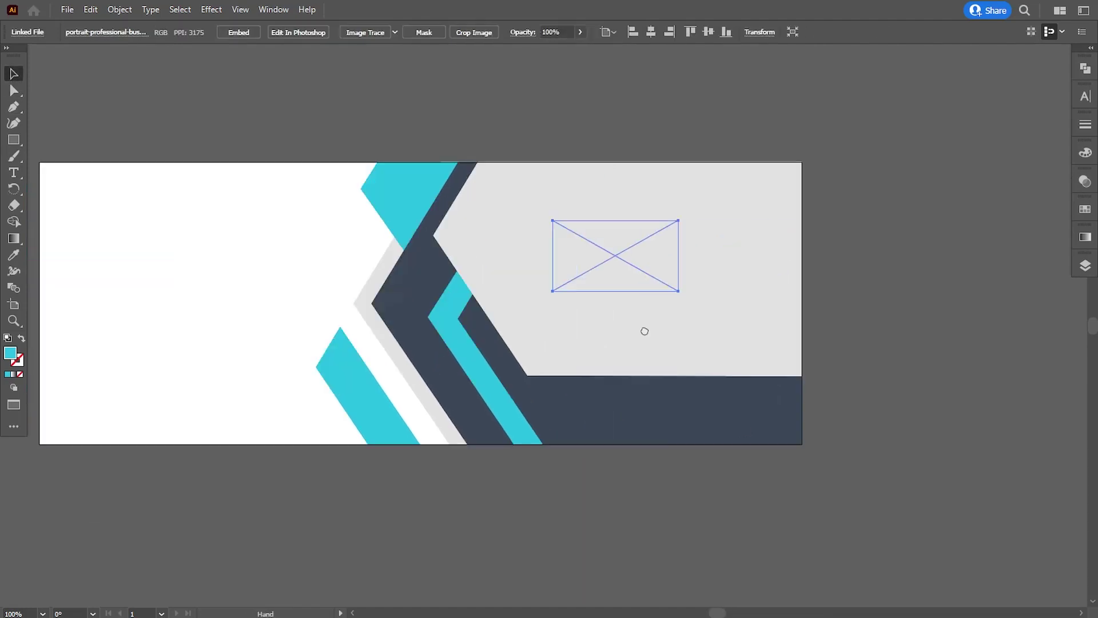
{"action": "right_click", "coordinate": [591, 275]}
{"action": "left_click", "coordinate": [668, 238]}
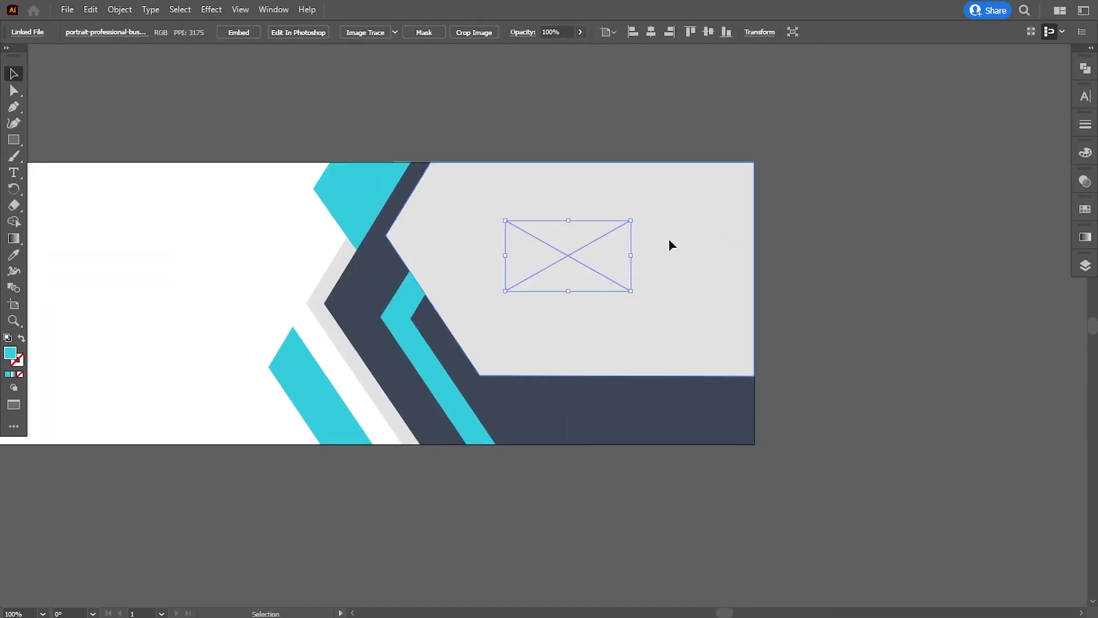
{"action": "left_click", "coordinate": [120, 9]}
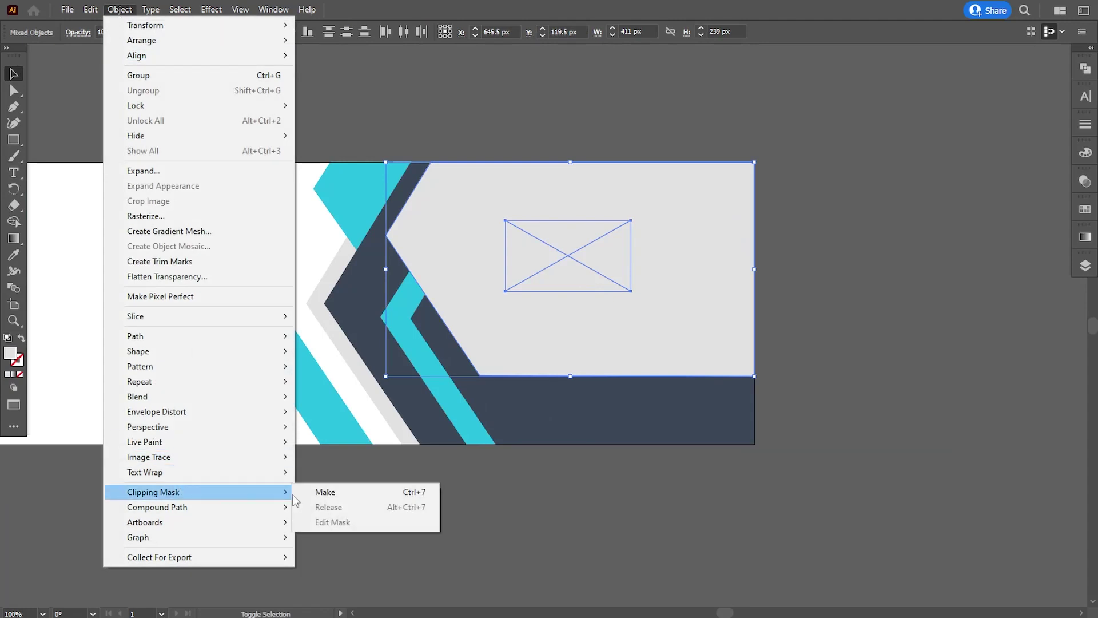
{"action": "left_click", "coordinate": [318, 492]}
Step: Enlarge and reposition the portrait inside the clip group to fill the upper right
{"action": "left_click", "coordinate": [1085, 265]}
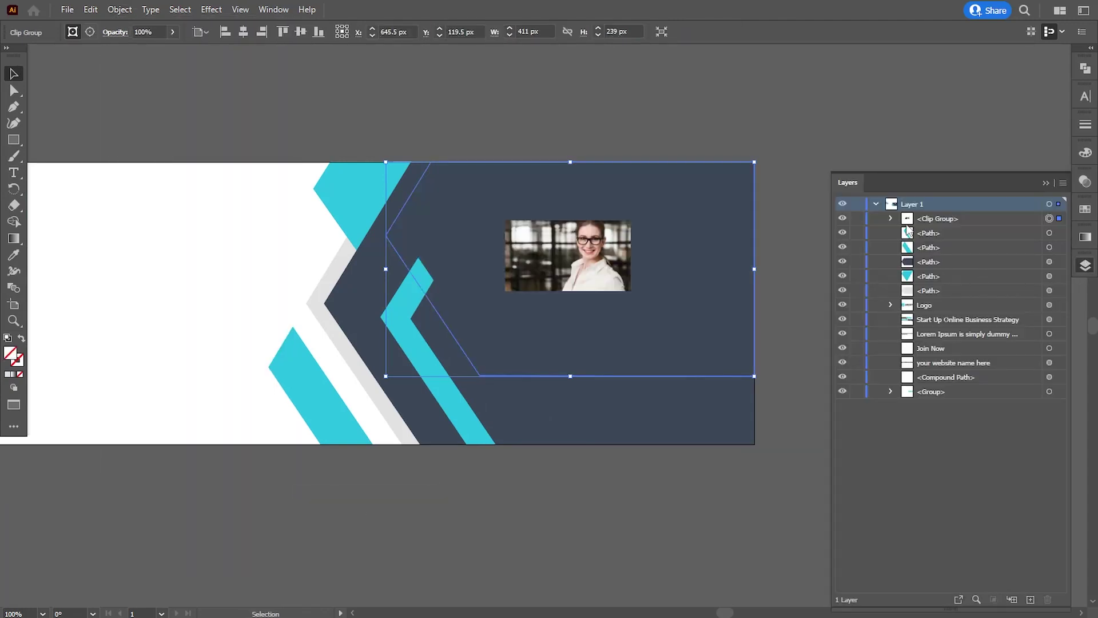
{"action": "left_click", "coordinate": [892, 219]}
{"action": "left_click", "coordinate": [1050, 247]}
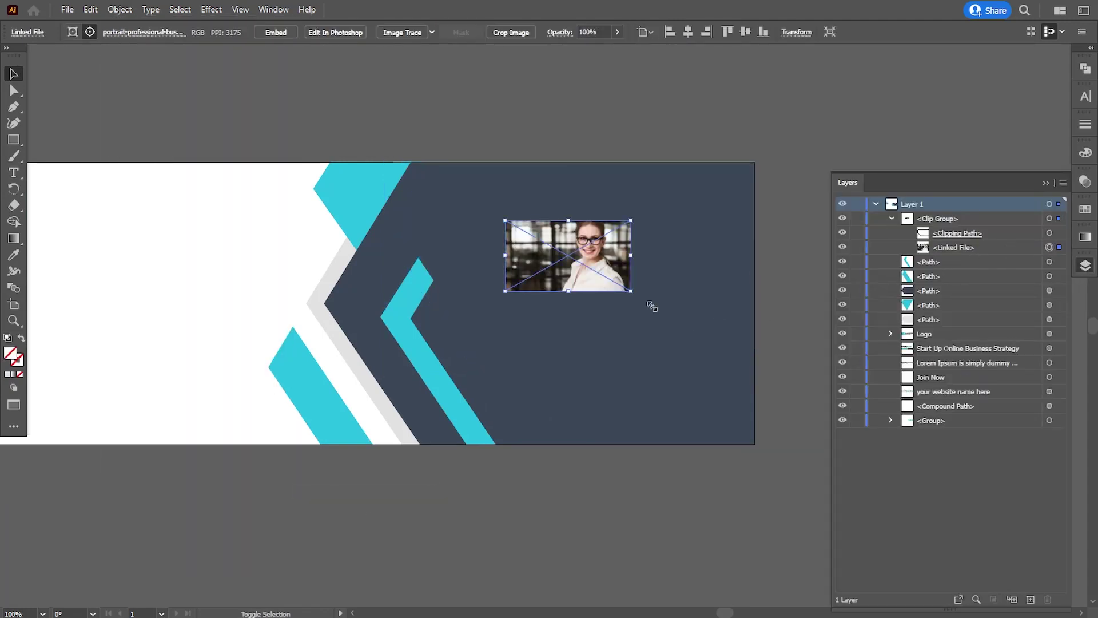
{"action": "left_click_drag", "start_coordinate": [631, 291], "coordinate": [777, 396]}
{"action": "left_click_drag", "start_coordinate": [684, 146], "coordinate": [703, 171]}
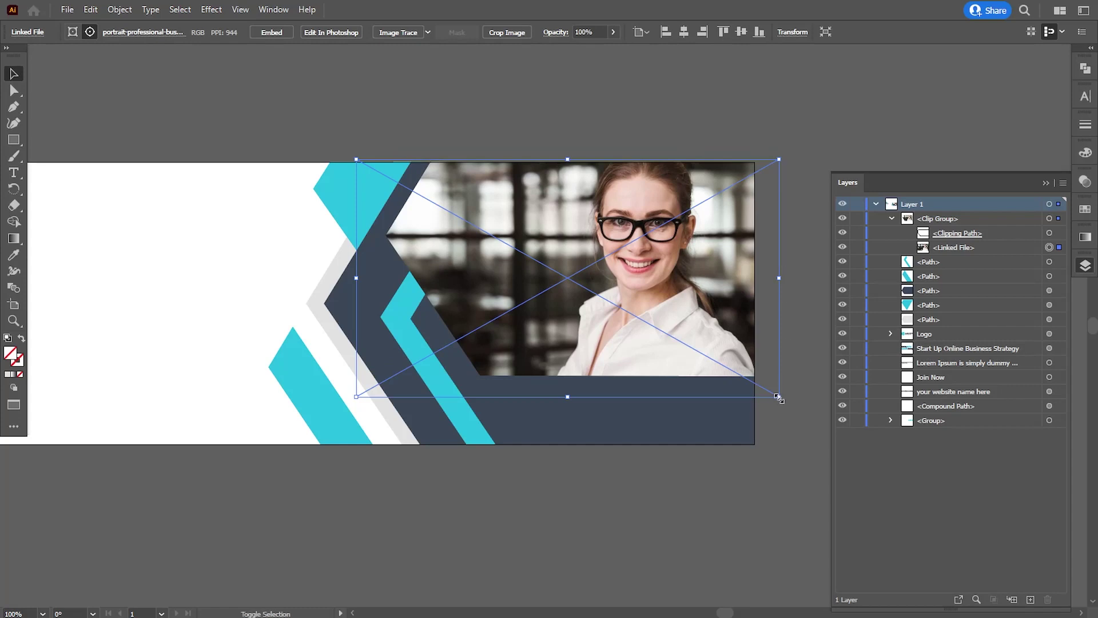
{"action": "left_click_drag", "start_coordinate": [780, 395], "coordinate": [756, 391]}
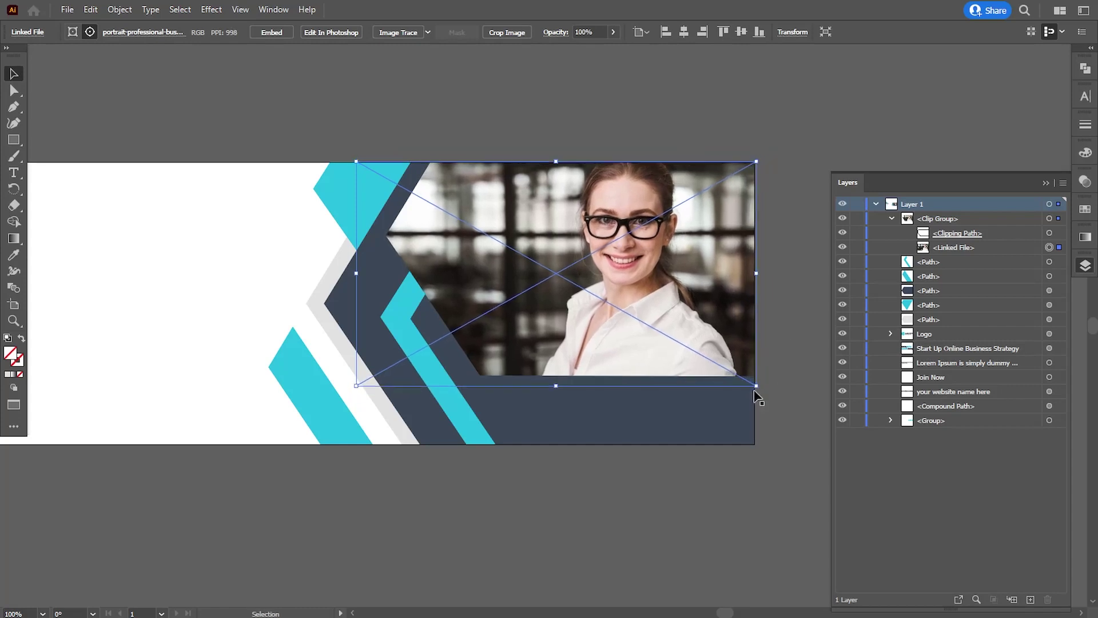
{"action": "key", "text": "Up"}
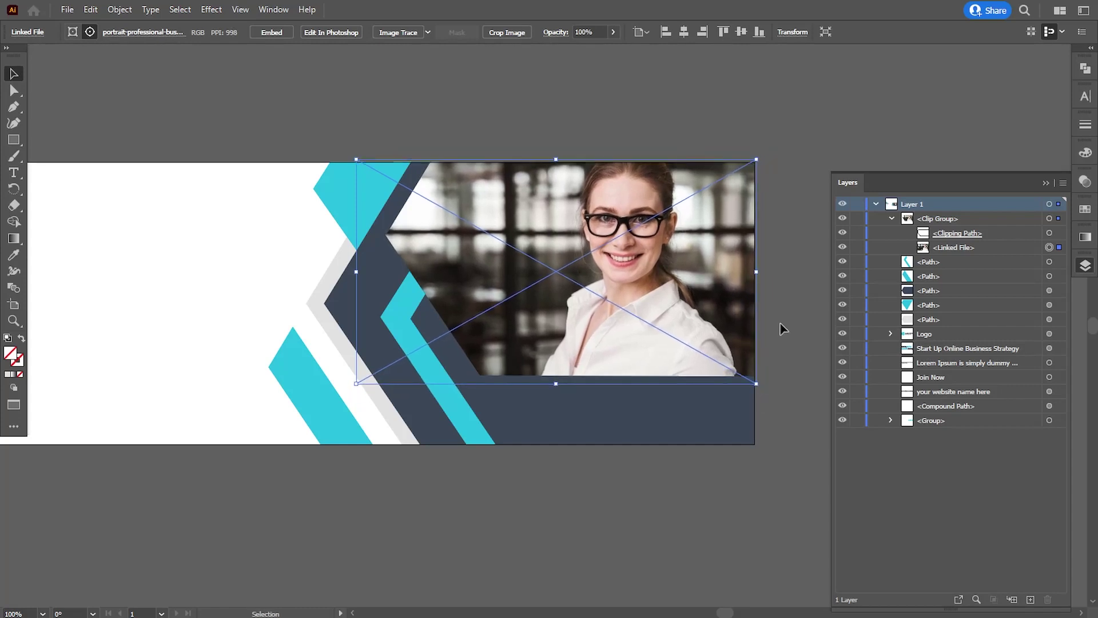
{"action": "left_click", "coordinate": [662, 429]}
Step: Move the logo, headline, body text and social icons from beside the artboard onto the banner's left
{"action": "mouse_move", "coordinate": [269, 497]}
{"action": "left_mouse_down"}
{"action": "mouse_move", "coordinate": [320, 484]}
{"action": "mouse_move", "coordinate": [344, 493]}
{"action": "left_mouse_up"}
{"action": "left_click_drag", "start_coordinate": [287, 462], "coordinate": [474, 496]}
{"action": "left_click_drag", "start_coordinate": [247, 398], "coordinate": [362, 404]}
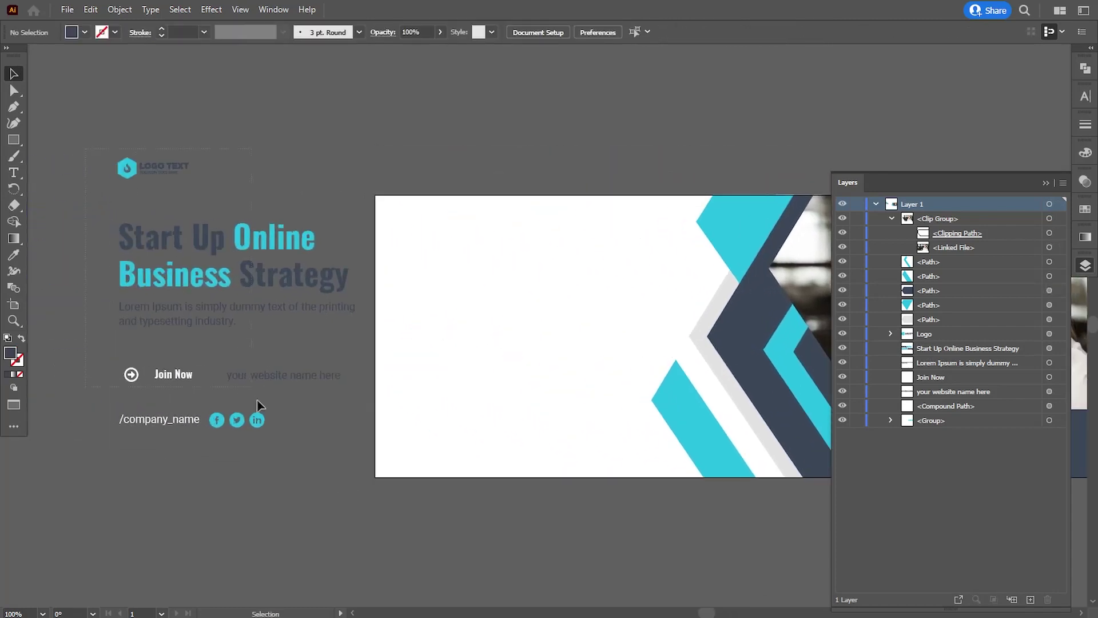
{"action": "left_click_drag", "start_coordinate": [275, 463], "coordinate": [112, 152]}
{"action": "left_click_drag", "start_coordinate": [185, 285], "coordinate": [473, 338]}
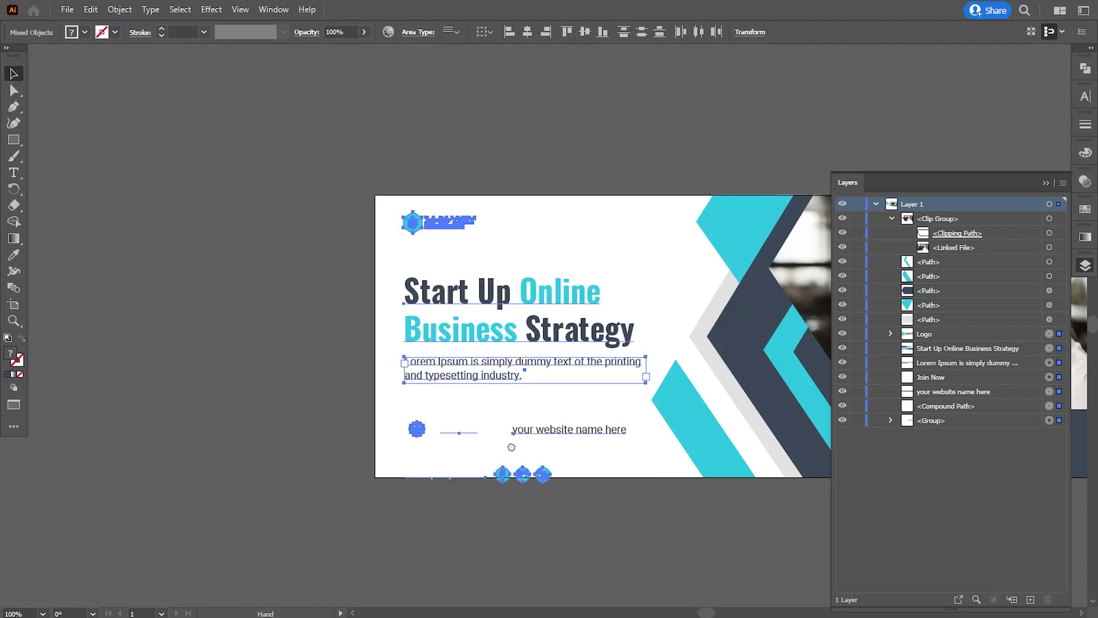
{"action": "scroll", "coordinate": [473, 343], "scroll_direction": "down", "scroll_amount": 2}
{"action": "key", "text": "Left"}
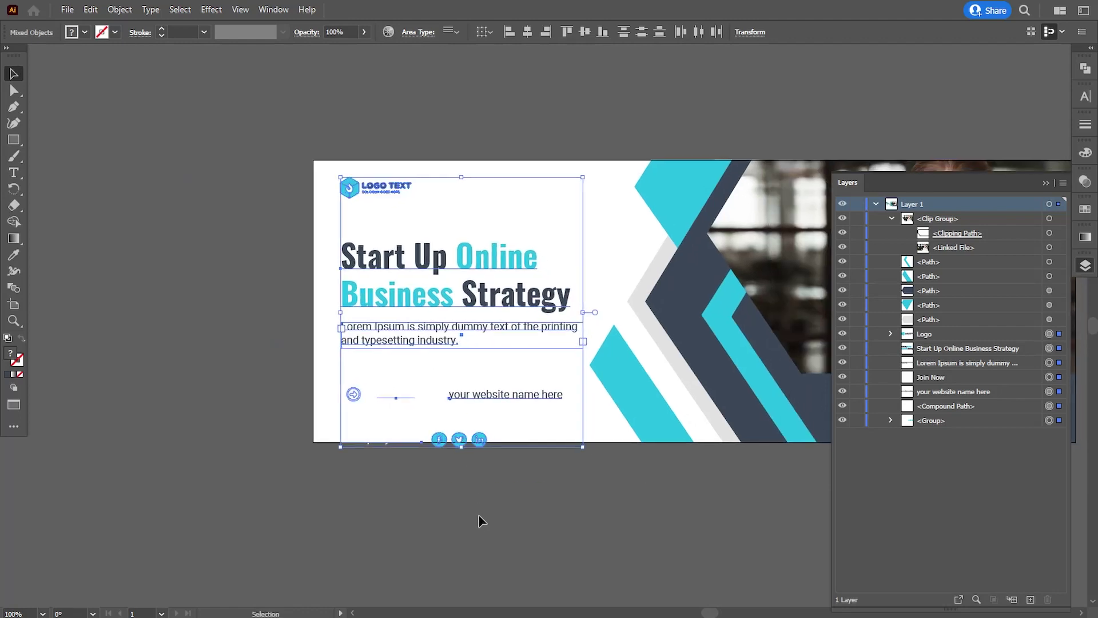
{"action": "key", "text": "Left"}
{"action": "key", "text": "Left"}
{"action": "key", "text": "Left"}
{"action": "key", "text": "Left"}
{"action": "key", "text": "Left"}
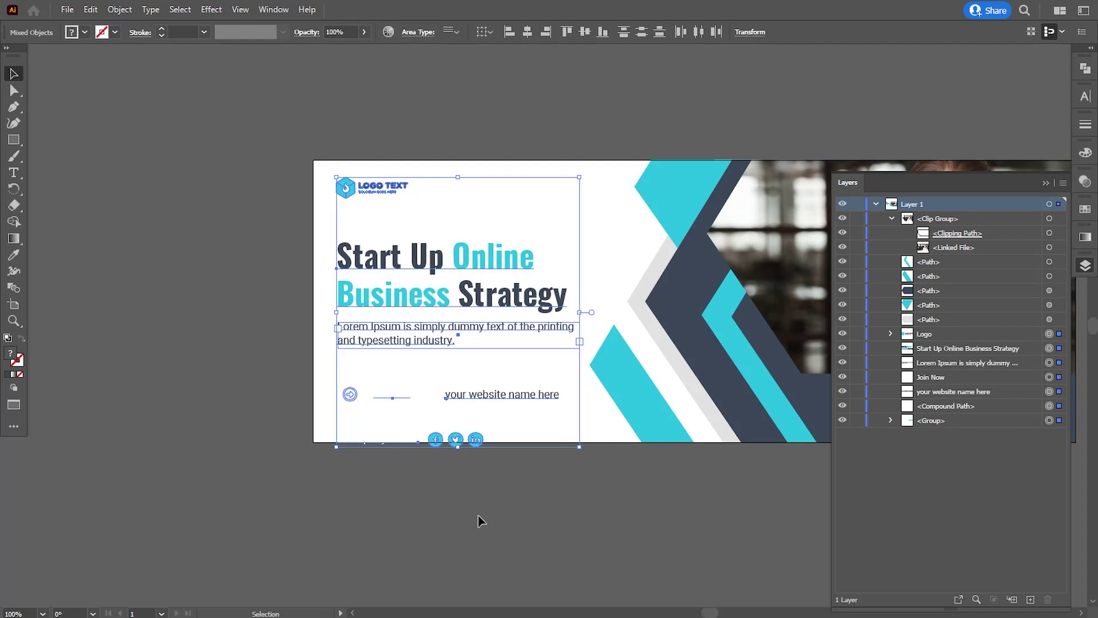
{"action": "left_click", "coordinate": [482, 520]}
{"action": "scroll", "coordinate": [400, 458], "scroll_direction": "down", "scroll_amount": 1}
{"action": "left_click", "coordinate": [329, 410]}
{"action": "scroll", "coordinate": [329, 409], "scroll_direction": "right", "scroll_amount": 5}
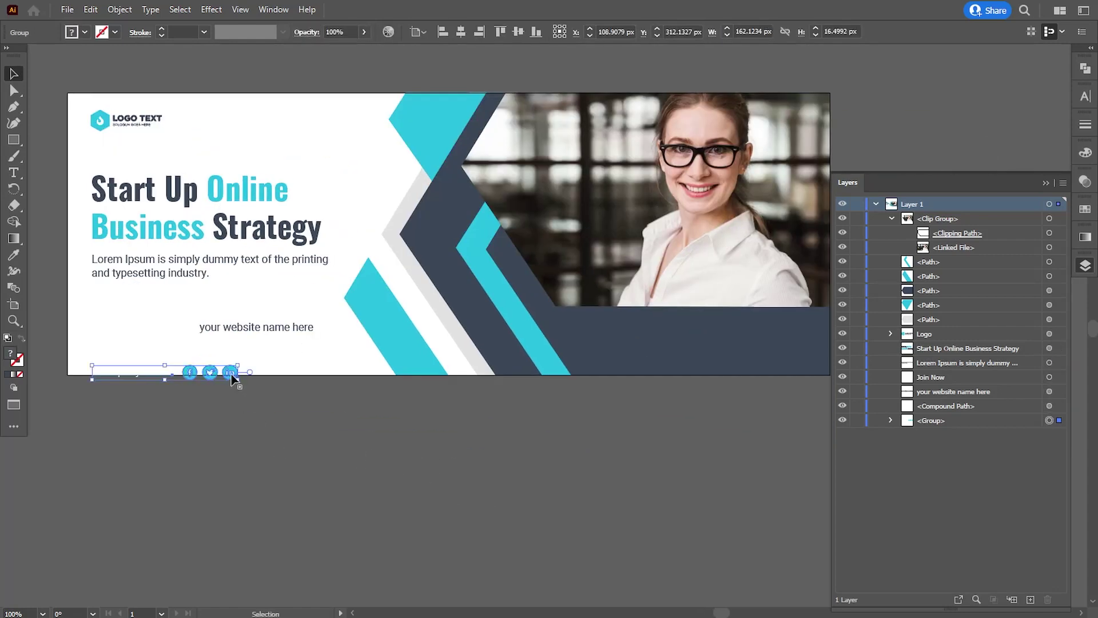
Step: Move the company name and social icons onto the navy band, in front of everything
{"action": "left_click_drag", "start_coordinate": [231, 373], "coordinate": [760, 338]}
{"action": "right_click", "coordinate": [761, 339]}
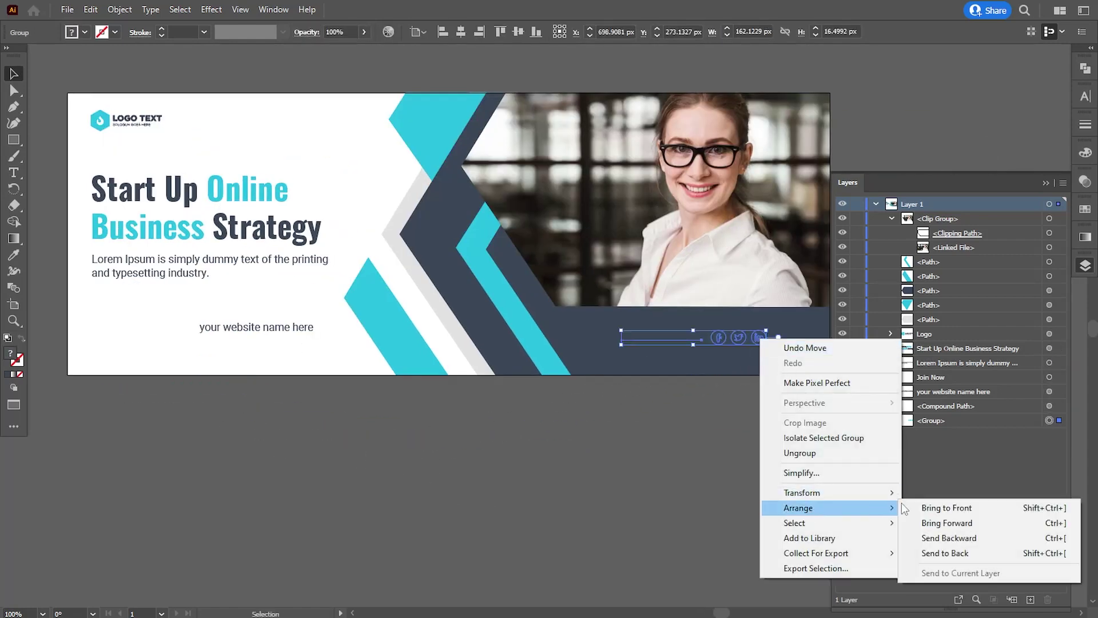
{"action": "left_click", "coordinate": [944, 446]}
{"action": "scroll", "coordinate": [641, 492], "scroll_direction": "right", "scroll_amount": 1}
Step: Nudge the company name group into its final lower-right position
{"action": "key", "text": "Up"}
{"action": "key", "text": "Up"}
{"action": "key", "text": "Up"}
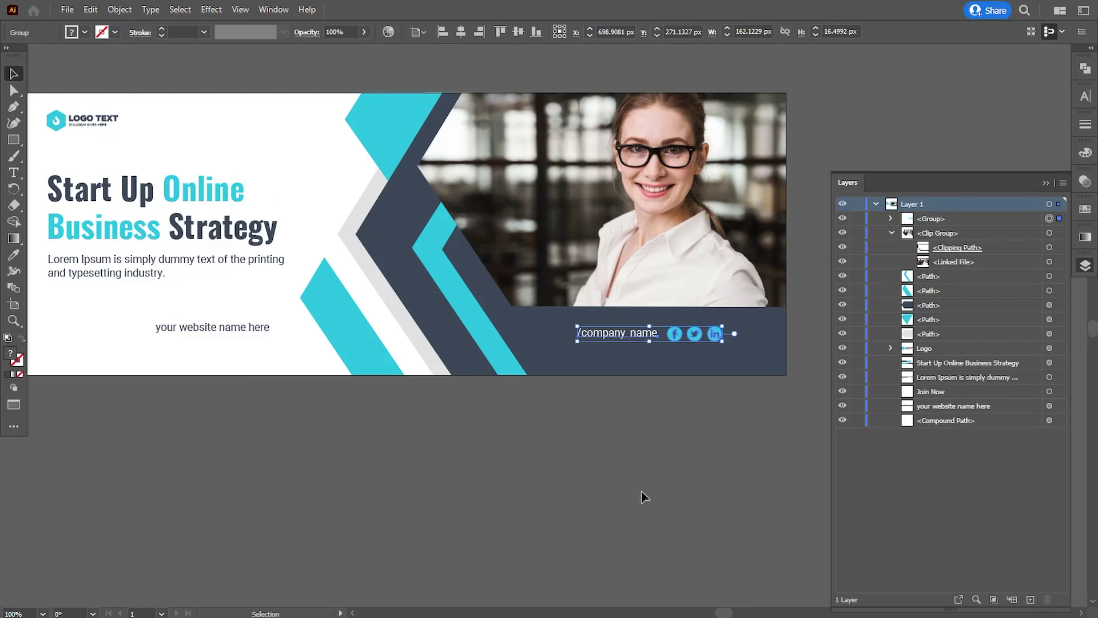
{"action": "key", "text": "Up"}
{"action": "key", "text": "Up"}
{"action": "key", "text": "Up"}
{"action": "key", "text": "Right"}
{"action": "key", "text": "Right"}
{"action": "key", "text": "Right"}
{"action": "key", "text": "Right"}
{"action": "key", "text": "Right"}
{"action": "key", "text": "Right"}
{"action": "key", "text": "Right"}
{"action": "key", "text": "Right"}
{"action": "key", "text": "Right"}
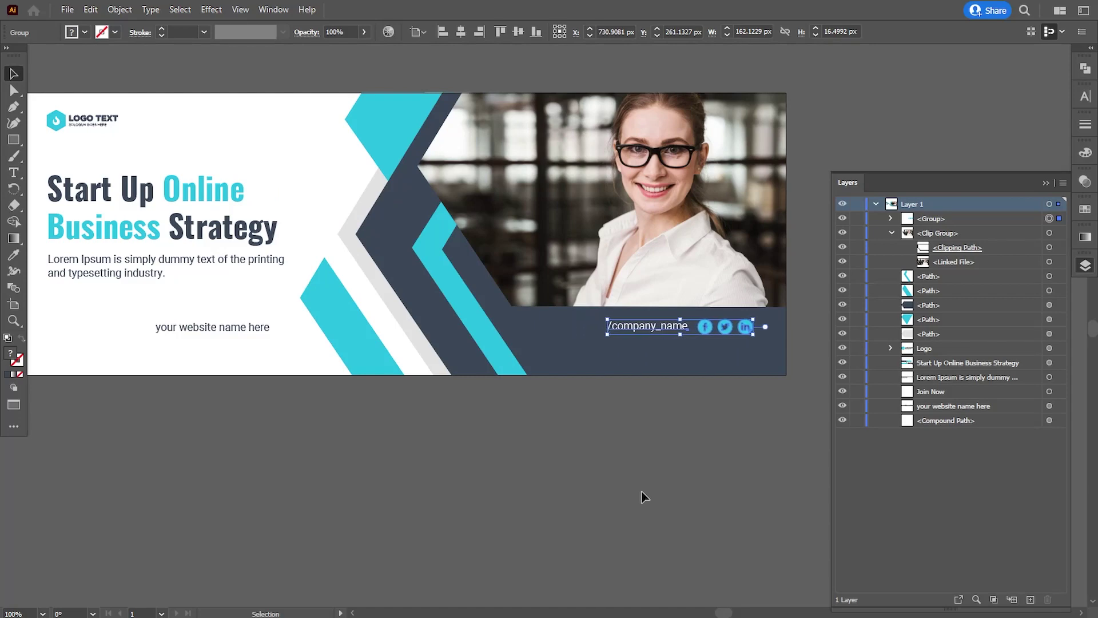
{"action": "key", "text": "Right"}
{"action": "key", "text": "Right"}
{"action": "key", "text": "Right"}
{"action": "key", "text": "Right"}
{"action": "key", "text": "Right"}
{"action": "key", "text": "Right"}
{"action": "key", "text": "Down"}
{"action": "key", "text": "Down"}
{"action": "key", "text": "Down"}
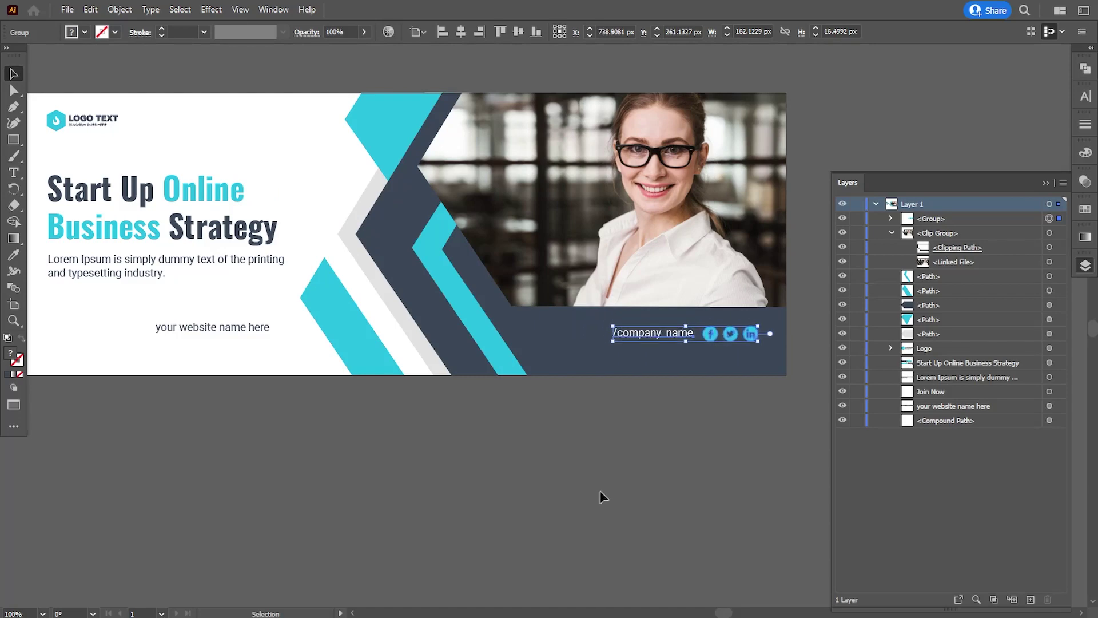
{"action": "key", "text": "Down"}
{"action": "key", "text": "Down"}
{"action": "key", "text": "Down"}
{"action": "key", "text": "Down"}
{"action": "key", "text": "Down"}
{"action": "left_click", "coordinate": [551, 441]}
{"action": "key", "text": "ctrl+z"}
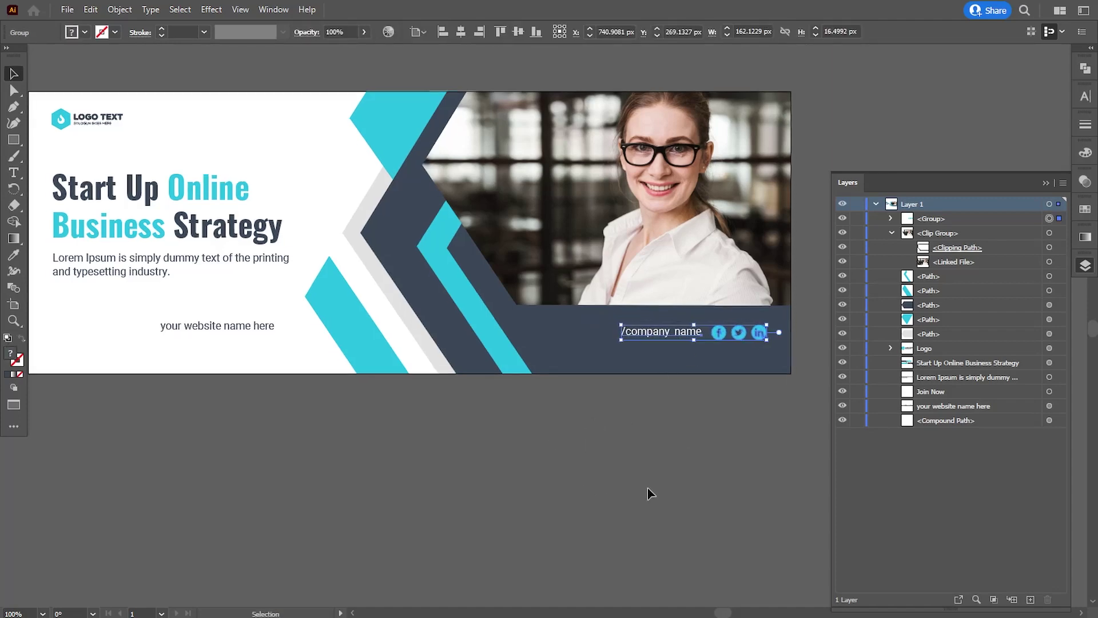
{"action": "left_click", "coordinate": [651, 491]}
{"action": "left_click_drag", "start_coordinate": [331, 427], "coordinate": [385, 442]}
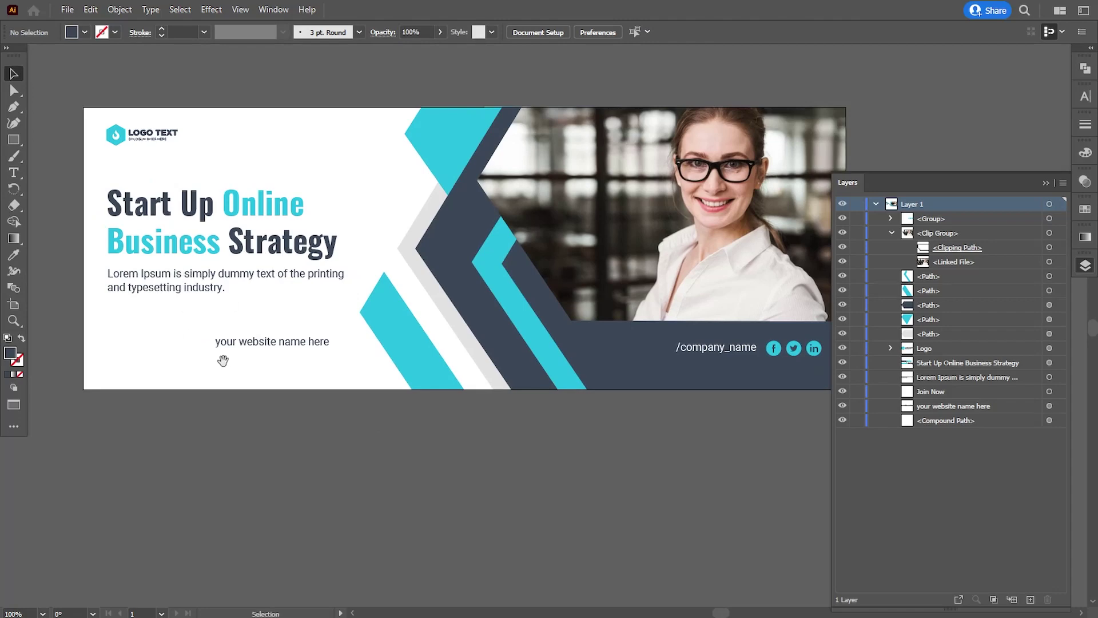
Step: Draw a hexagon near the banner's bottom-left, beside the website text
{"action": "left_click_drag", "start_coordinate": [223, 360], "coordinate": [239, 351]}
{"action": "left_click", "coordinate": [243, 347]}
{"action": "left_click_drag", "start_coordinate": [199, 388], "coordinate": [325, 399]}
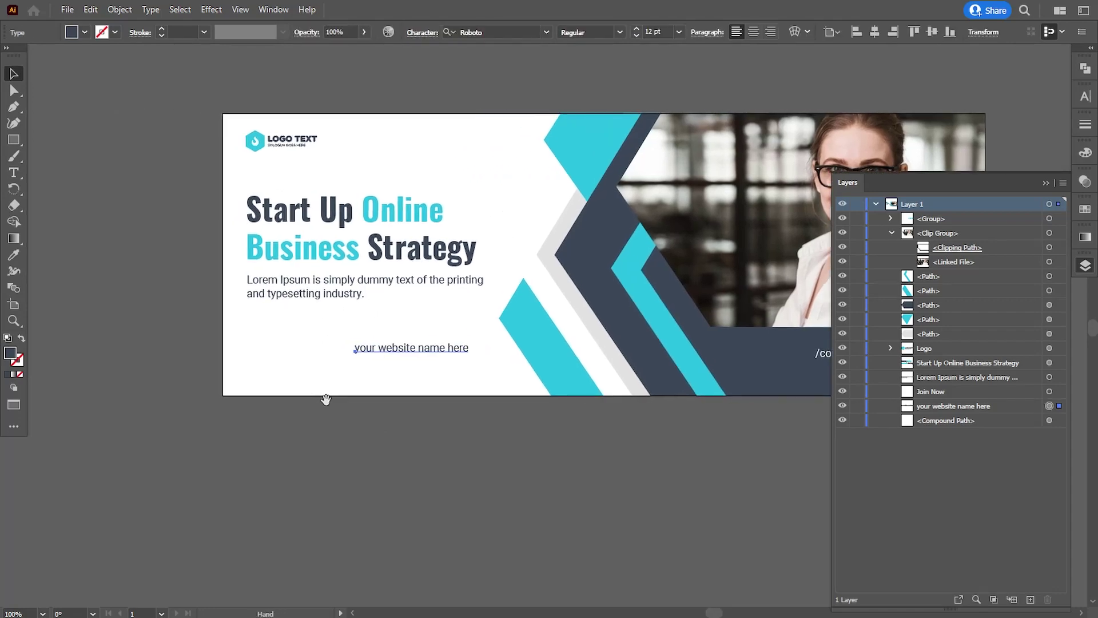
{"action": "left_click", "coordinate": [283, 442]}
{"action": "key", "text": "ctrl+plus"}
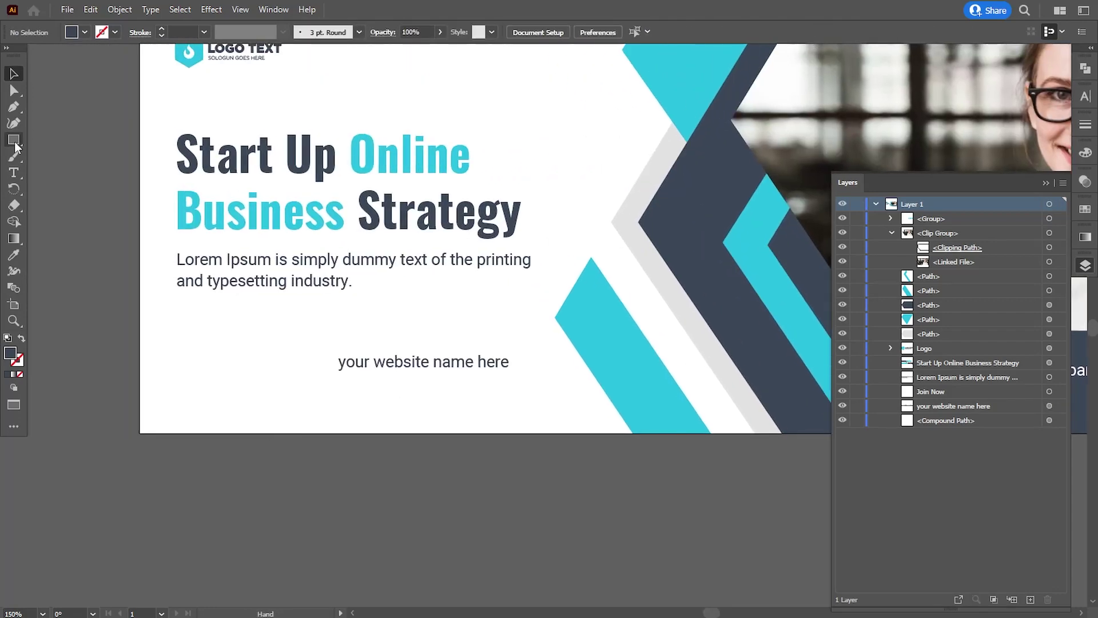
{"action": "left_click_drag", "start_coordinate": [17, 147], "coordinate": [57, 171]}
{"action": "mouse_move", "coordinate": [195, 387]}
{"action": "left_mouse_down"}
{"action": "mouse_move", "coordinate": [212, 400]}
{"action": "mouse_move", "coordinate": [219, 358]}
{"action": "left_mouse_up"}
{"action": "left_click", "coordinate": [14, 73]}
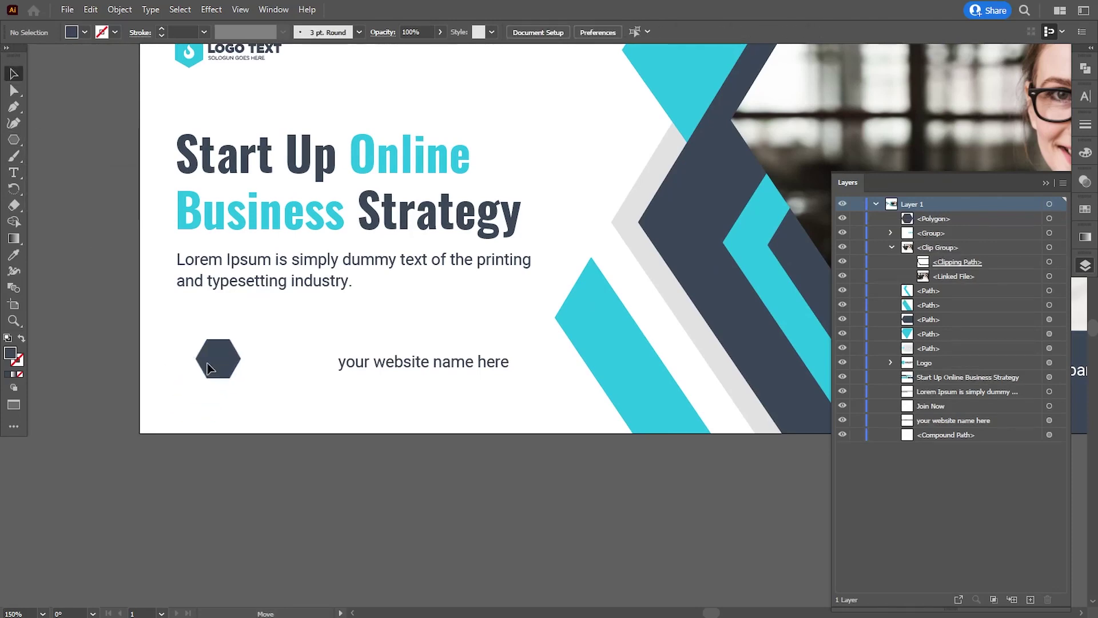
Step: Bring the hexagon and arrow icon to the front with Arrange
{"action": "left_click", "coordinate": [350, 369]}
{"action": "left_click_drag", "start_coordinate": [117, 324], "coordinate": [326, 426]}
{"action": "right_click", "coordinate": [270, 362]}
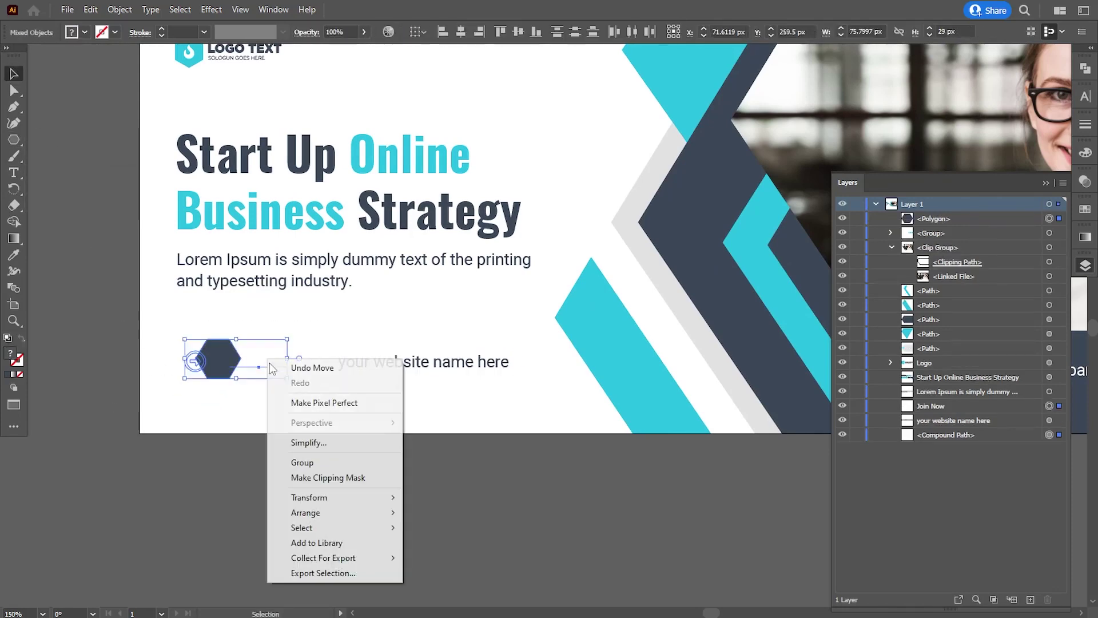
{"action": "left_click", "coordinate": [446, 513]}
{"action": "left_click", "coordinate": [252, 509]}
Step: Move the dark hexagon below the arrow icon in Layers so the arrow shows on top
{"action": "scroll", "coordinate": [252, 509], "scroll_direction": "left", "scroll_amount": 3}
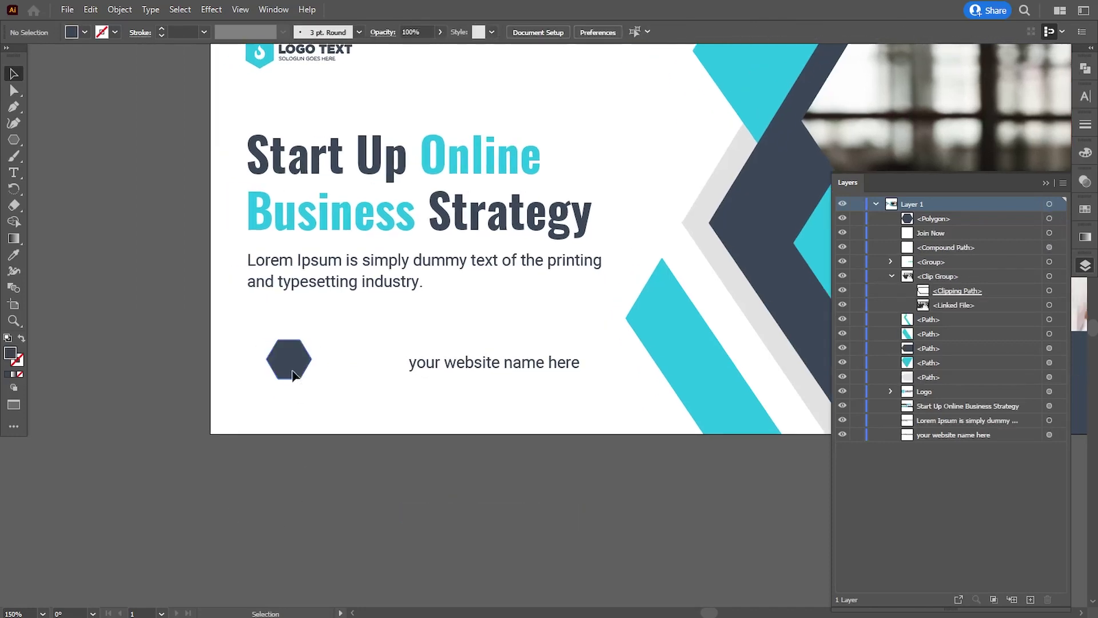
{"action": "left_click", "coordinate": [345, 361]}
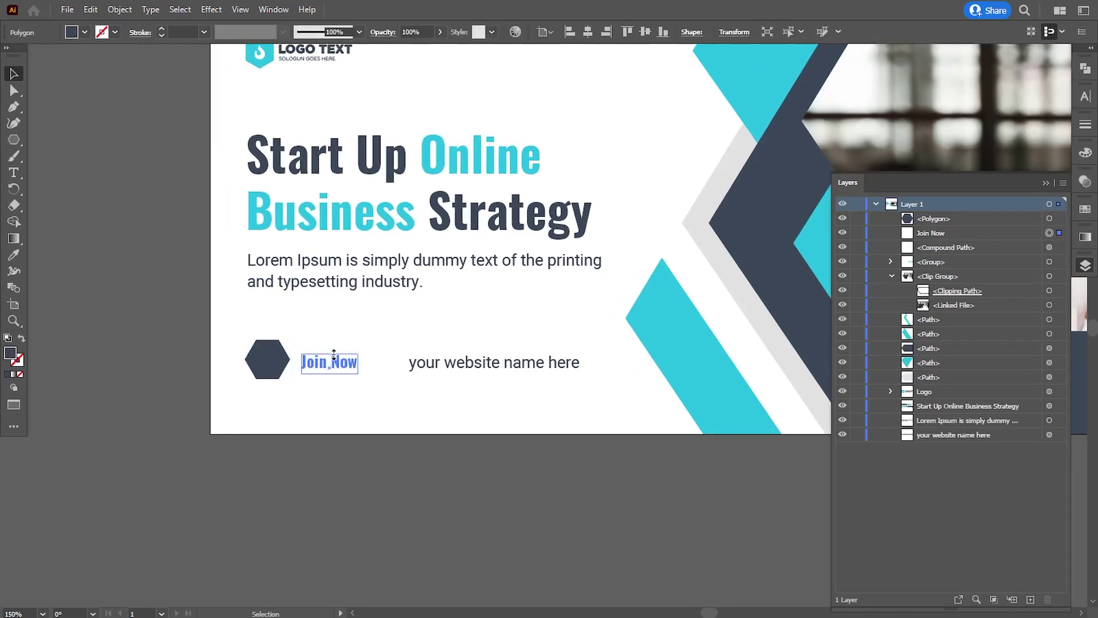
{"action": "left_click", "coordinate": [267, 362]}
{"action": "left_click_drag", "start_coordinate": [928, 218], "coordinate": [933, 255]}
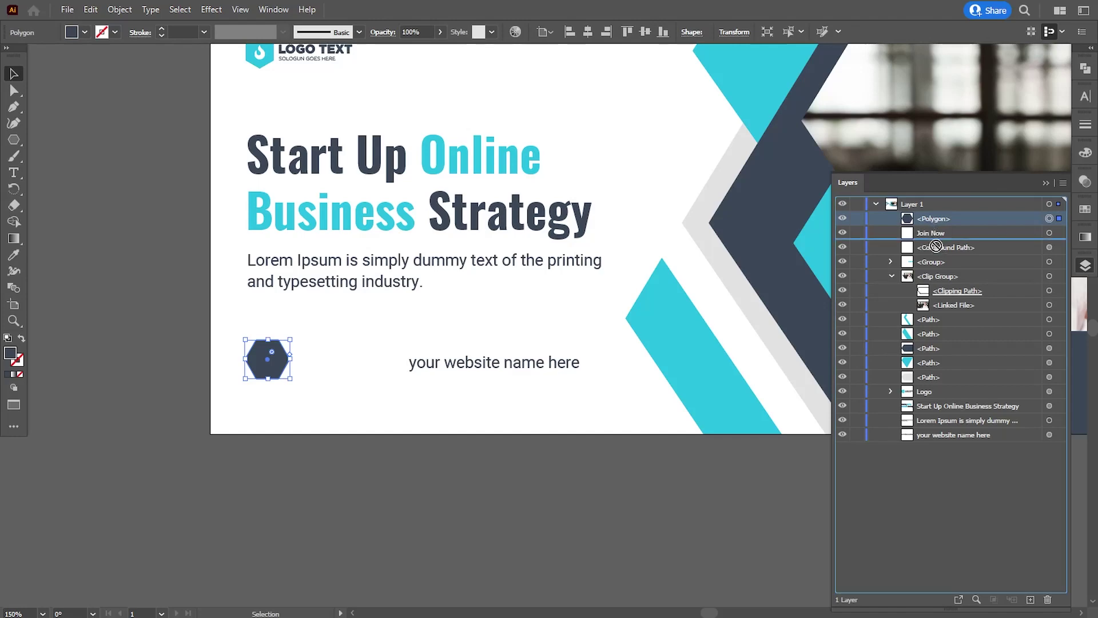
{"action": "left_click", "coordinate": [360, 451]}
Step: Shrink the dark hexagon slightly around its centre
{"action": "scroll", "coordinate": [311, 454], "scroll_direction": "left", "scroll_amount": 2}
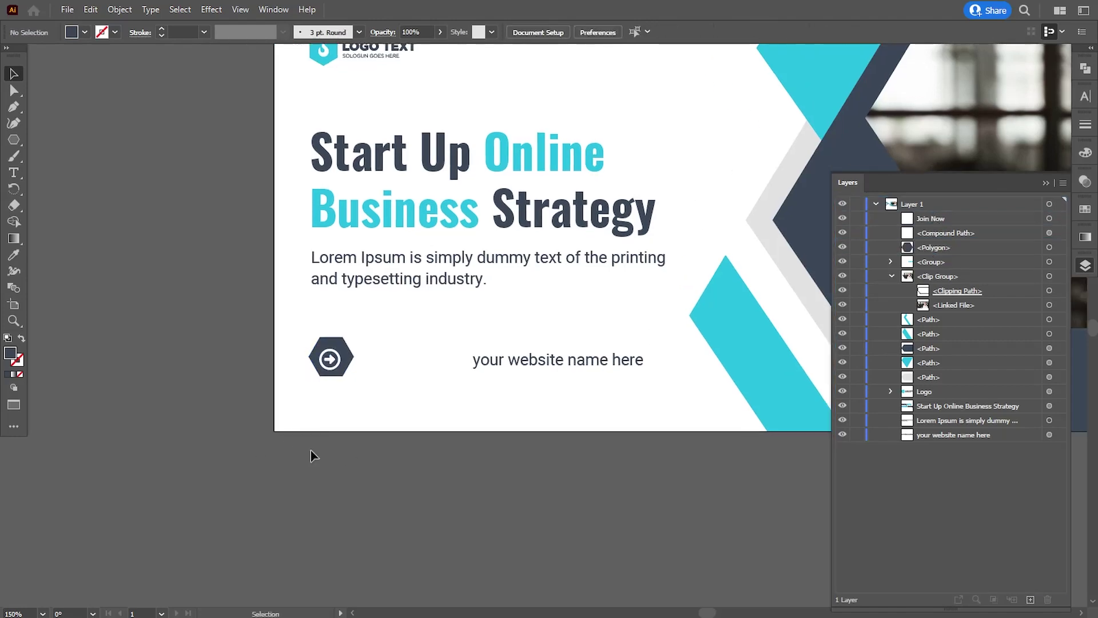
{"action": "scroll", "coordinate": [300, 452], "scroll_direction": "up", "scroll_amount": 2}
{"action": "scroll", "coordinate": [228, 434], "scroll_direction": "up", "scroll_amount": 4}
{"action": "left_click_drag", "start_coordinate": [159, 419], "coordinate": [429, 293]}
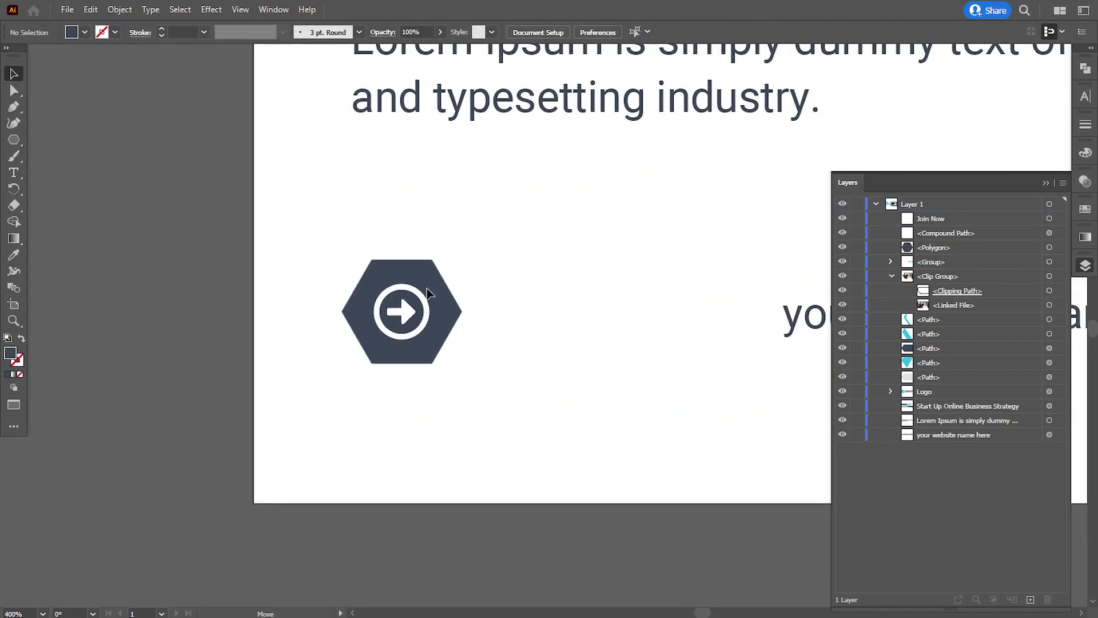
{"action": "left_click", "coordinate": [429, 293]}
{"action": "left_click_drag", "start_coordinate": [441, 434], "coordinate": [393, 399]}
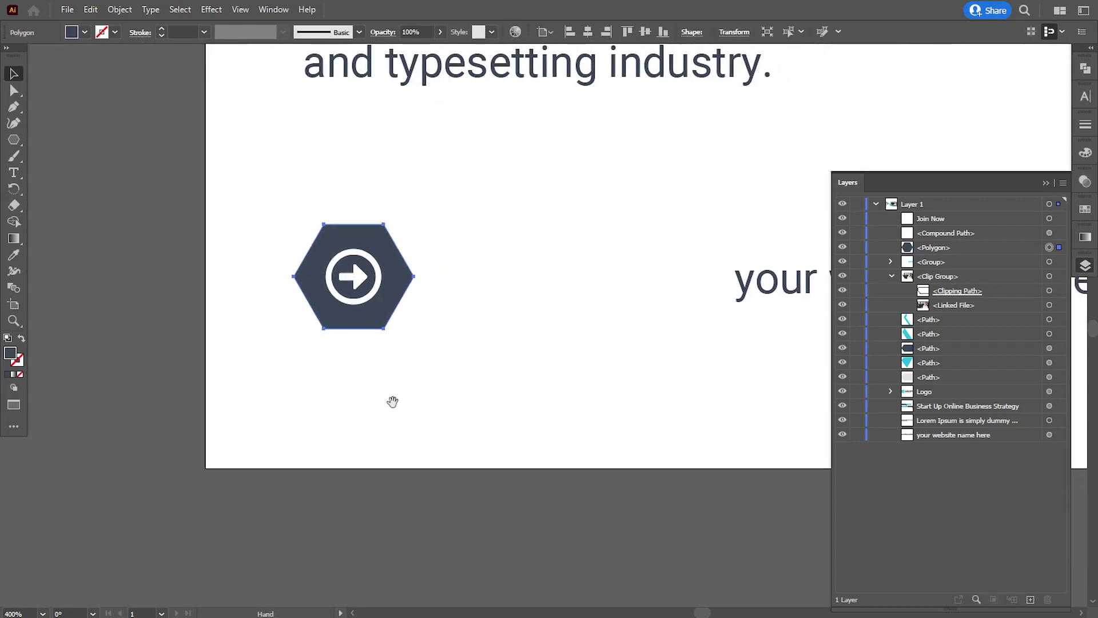
{"action": "left_click_drag", "start_coordinate": [415, 226], "coordinate": [411, 226]}
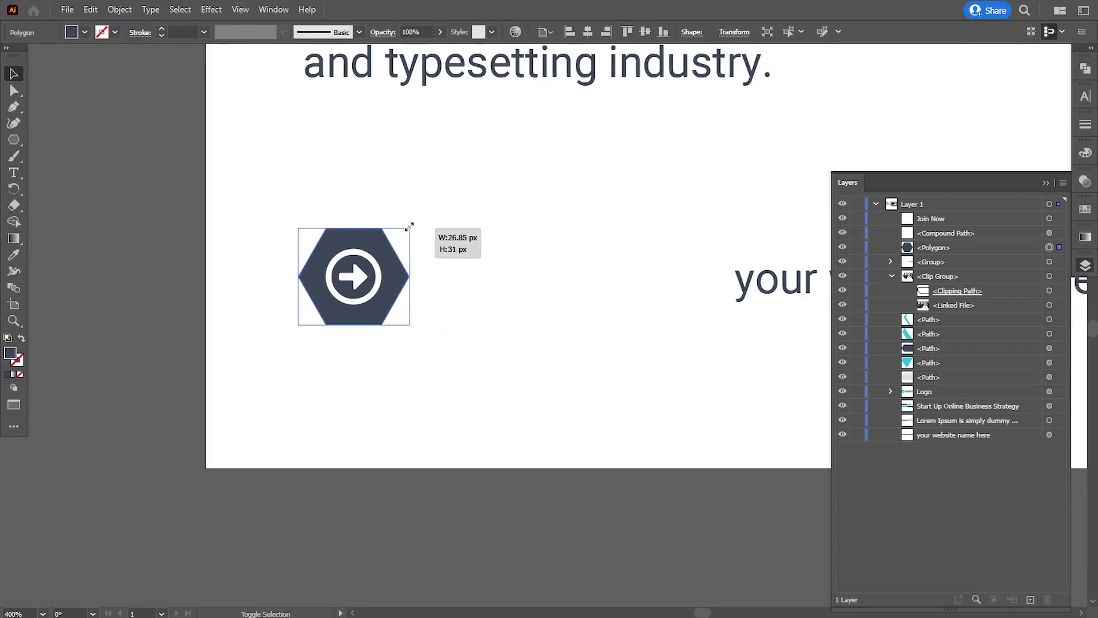
{"action": "left_click", "coordinate": [437, 447]}
Step: Copy the hexagon and stretch its right corners into a long bar behind 'Join Now'
{"action": "mouse_move", "coordinate": [372, 320]}
{"action": "left_mouse_down"}
{"action": "mouse_move", "coordinate": [276, 298]}
{"action": "mouse_move", "coordinate": [325, 295]}
{"action": "left_mouse_up"}
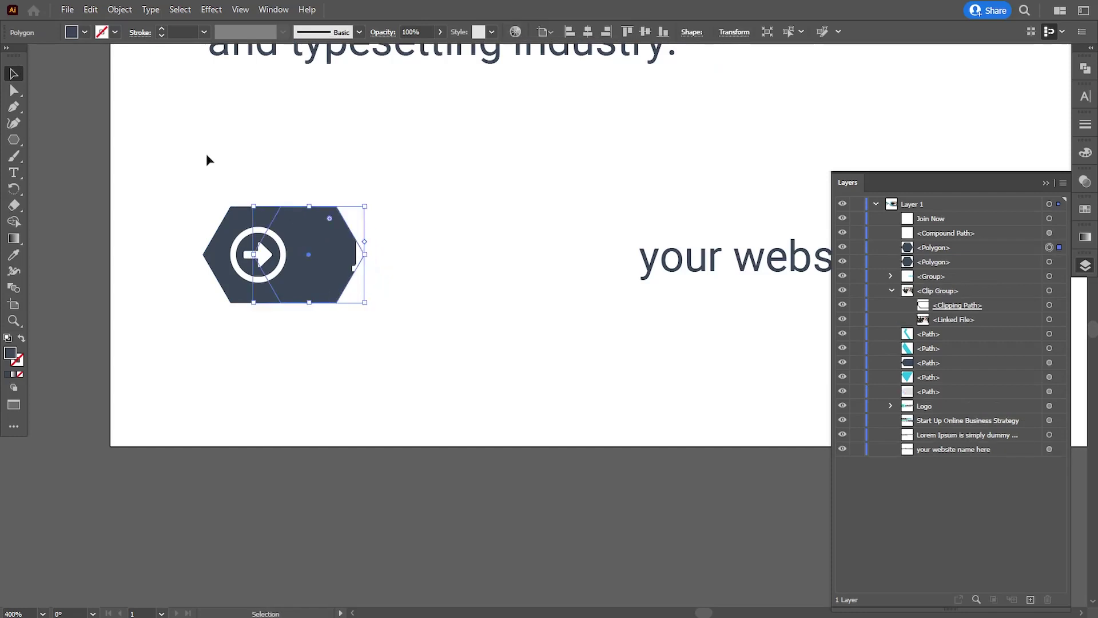
{"action": "left_click", "coordinate": [14, 91]}
{"action": "left_click", "coordinate": [337, 209]}
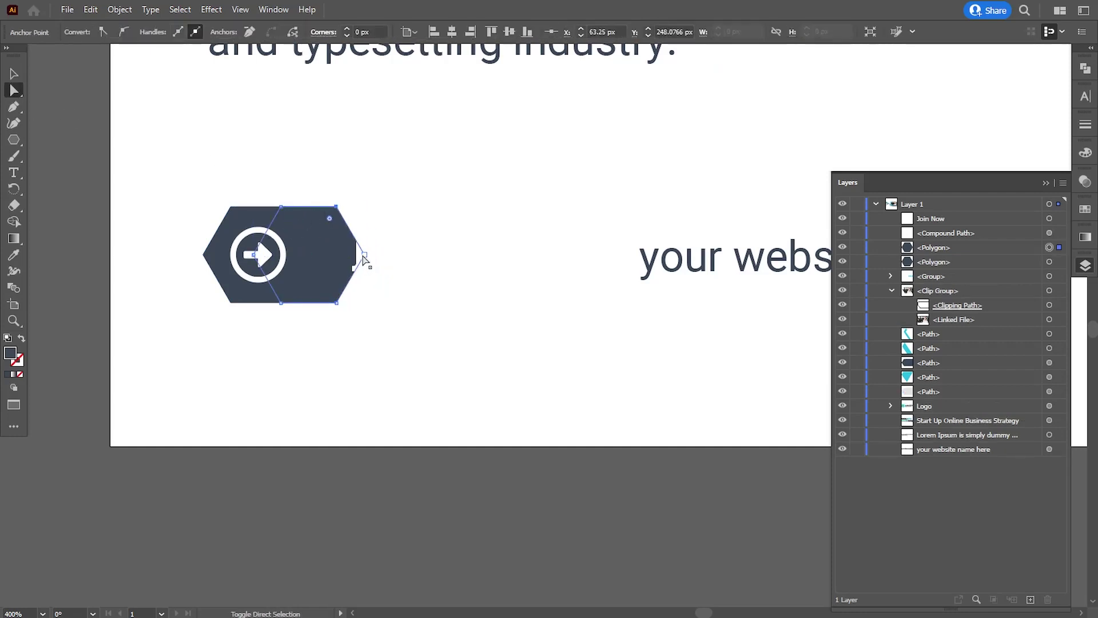
{"action": "key", "text": "shift+Right"}
{"action": "key", "text": "shift+Right"}
{"action": "key", "text": "shift+Right"}
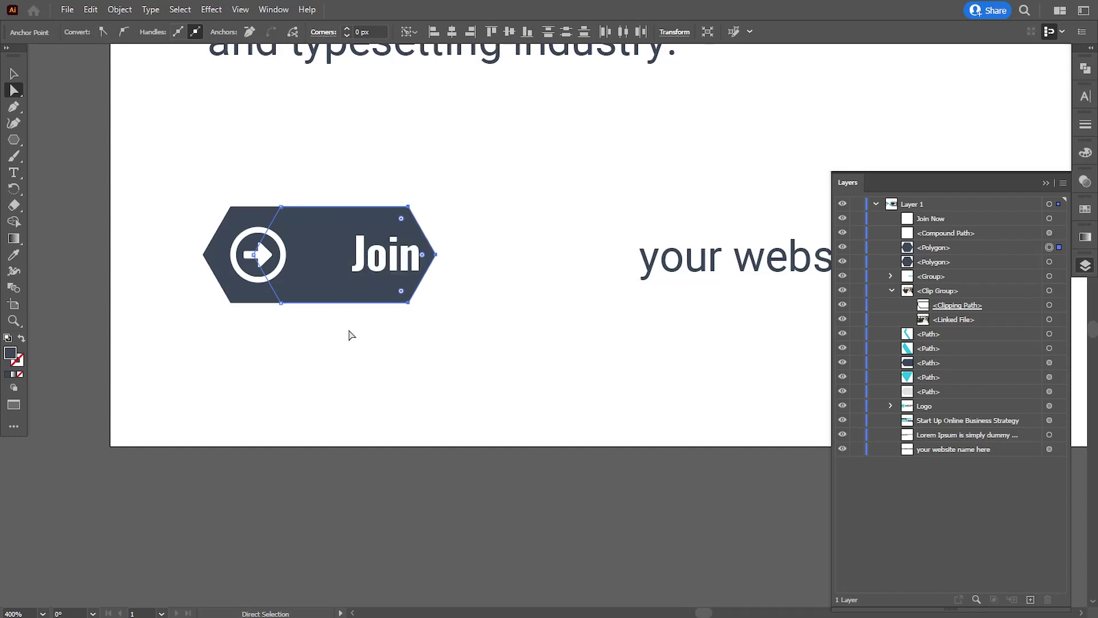
{"action": "key", "text": "shift+Right"}
{"action": "key", "text": "shift+Right"}
{"action": "key", "text": "shift+Right"}
{"action": "key", "text": "shift+Right"}
{"action": "key", "text": "shift+Right"}
{"action": "key", "text": "shift+Right"}
{"action": "key", "text": "shift+Right"}
{"action": "key", "text": "shift+Right"}
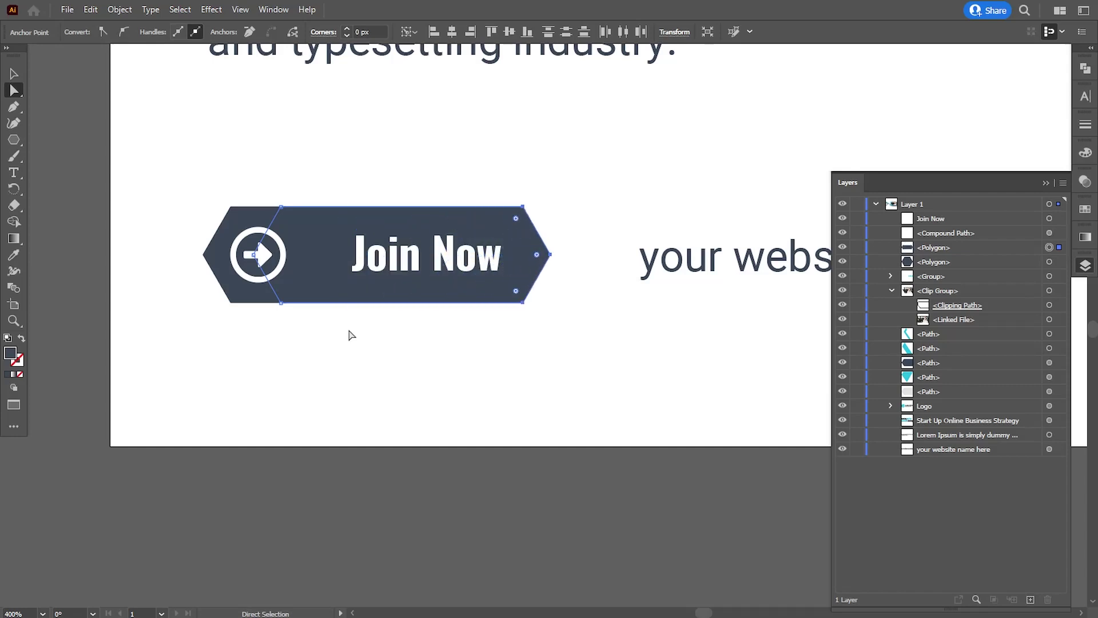
{"action": "key", "text": "shift+Right"}
{"action": "key", "text": "shift+Right"}
{"action": "key", "text": "shift+Right"}
{"action": "key", "text": "shift+Right"}
{"action": "left_click", "coordinate": [373, 444]}
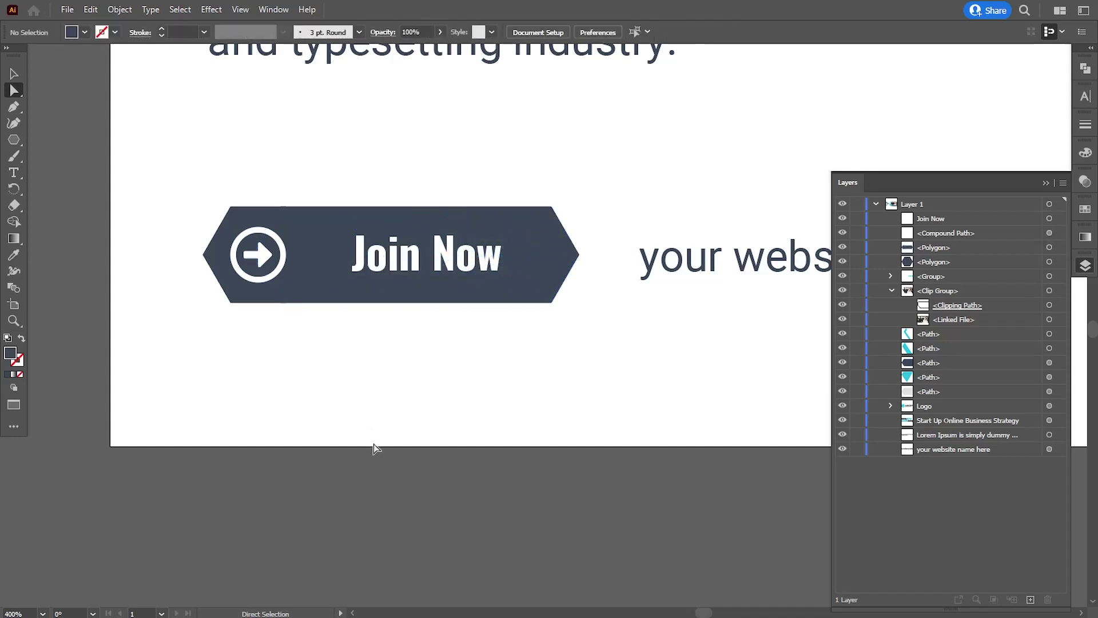
Step: Recolour the left hexagon with the headline's cyan using the eyedropper
{"action": "left_click", "coordinate": [266, 257]}
{"action": "key", "text": "ctrl+minus"}
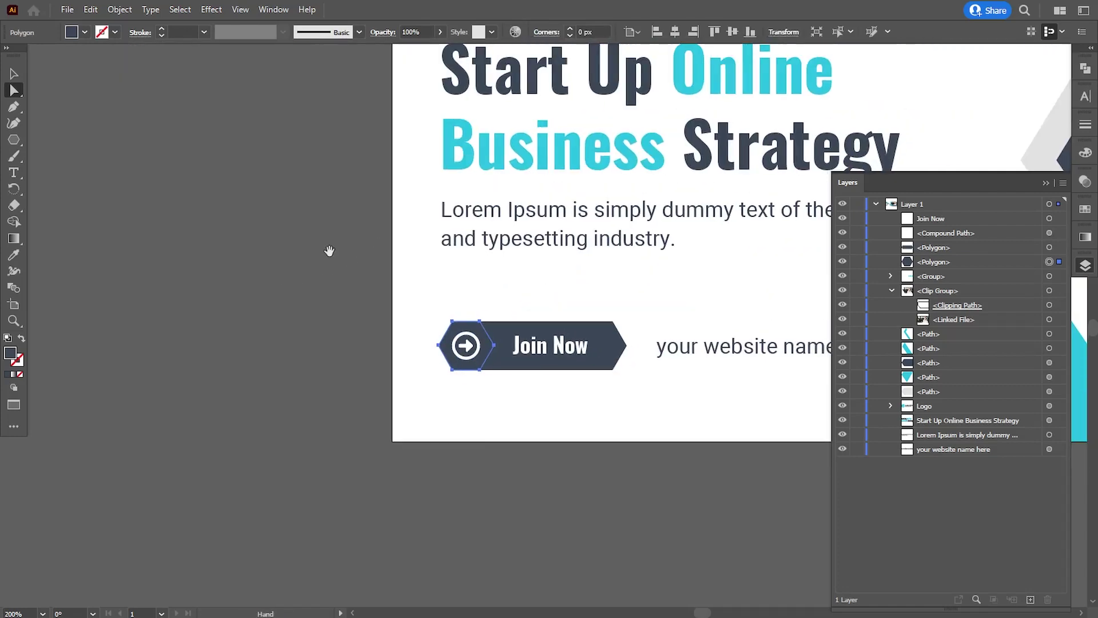
{"action": "key", "text": "i"}
{"action": "left_click", "coordinate": [458, 160]}
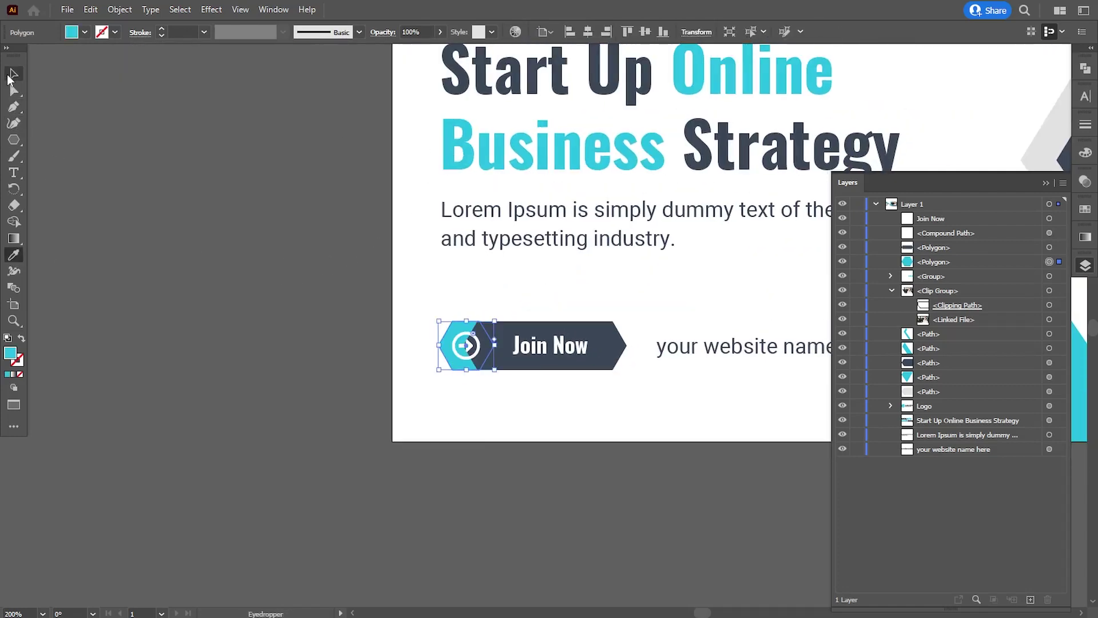
{"action": "left_click", "coordinate": [13, 74]}
Step: Stack the cyan hexagon above the dark Join Now bar in Layers
{"action": "left_click", "coordinate": [607, 357]}
{"action": "left_click_drag", "start_coordinate": [922, 268], "coordinate": [931, 253]}
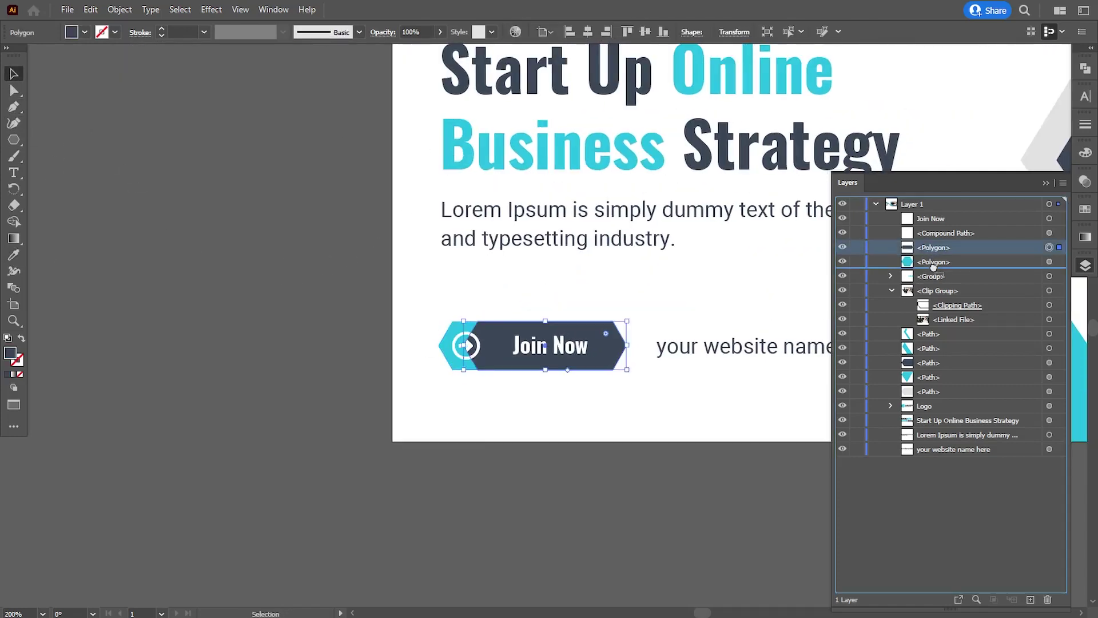
{"action": "left_click", "coordinate": [504, 469]}
{"action": "left_click_drag", "start_coordinate": [611, 502], "coordinate": [470, 480]}
Step: Collapse the photo clip group and layer, then close the Layers panel
{"action": "key", "text": "ctrl+minus"}
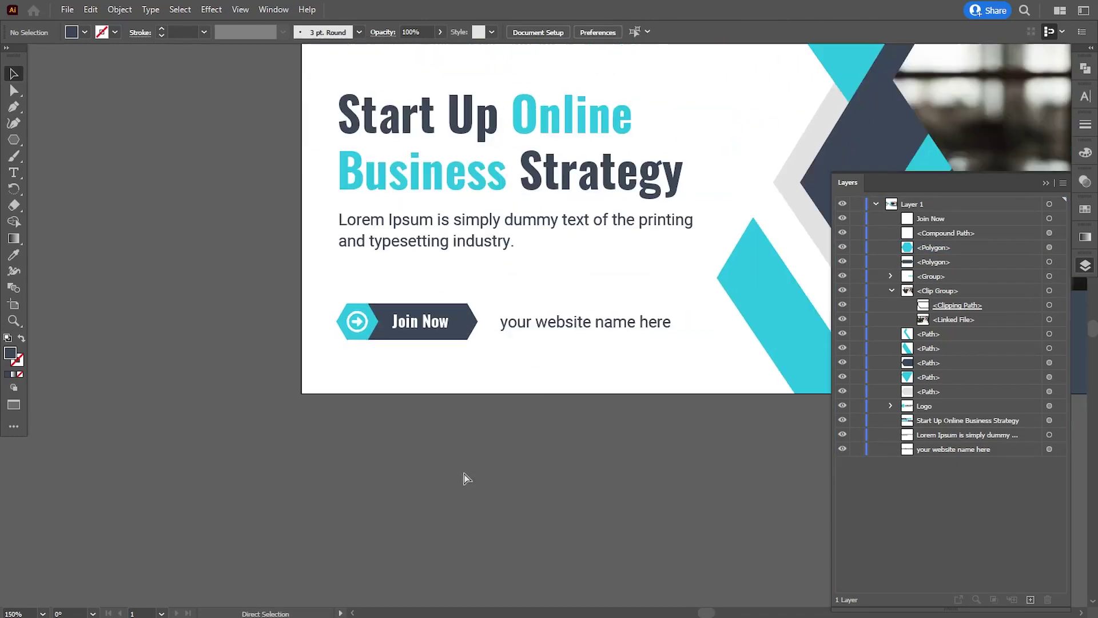
{"action": "key", "text": "ctrl+minus"}
{"action": "key", "text": "ctrl+minus"}
{"action": "left_click_drag", "start_coordinate": [503, 444], "coordinate": [397, 455]}
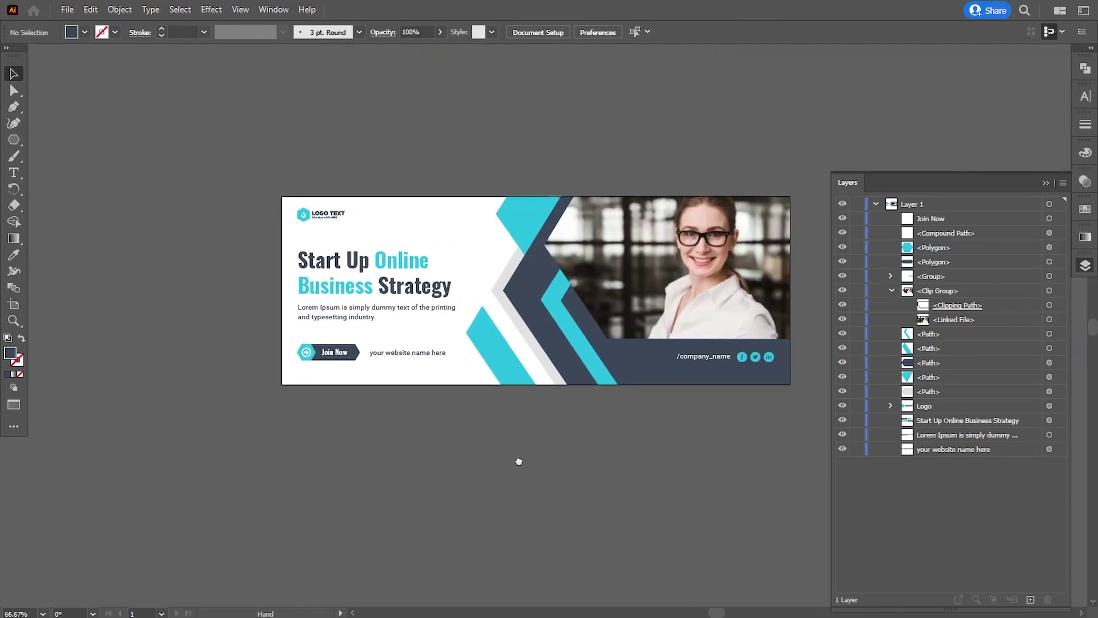
{"action": "left_click", "coordinate": [892, 290]}
{"action": "left_click", "coordinate": [876, 204]}
{"action": "left_click", "coordinate": [1046, 182]}
Step: Select the logo, headline, body text and button and nudge them down
{"action": "key", "text": "ctrl+plus"}
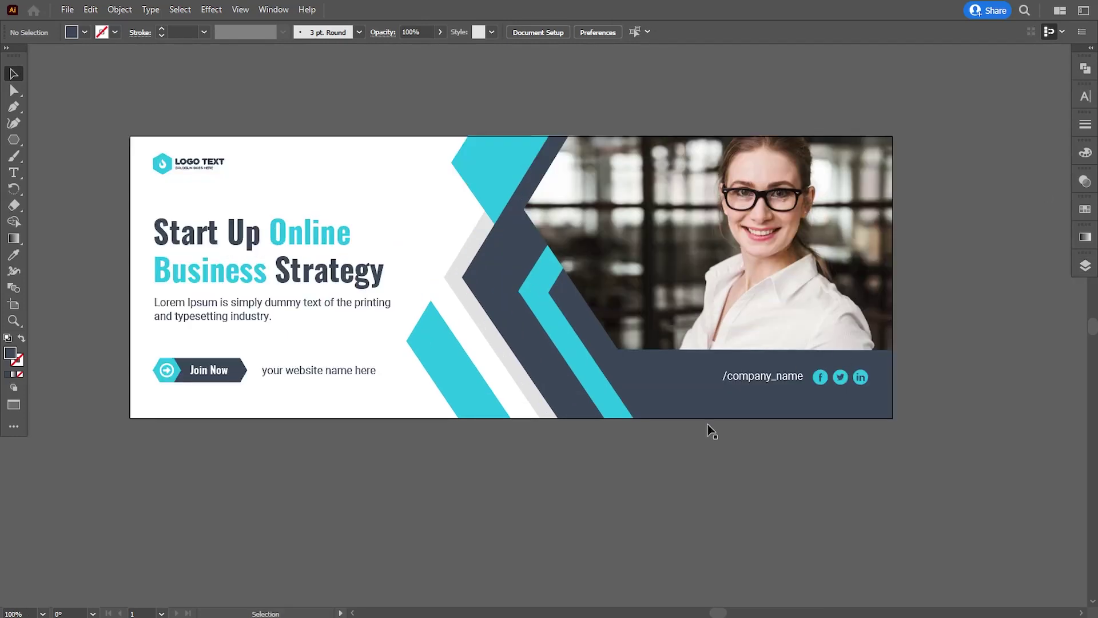
{"action": "left_click_drag", "start_coordinate": [152, 173], "coordinate": [371, 454]}
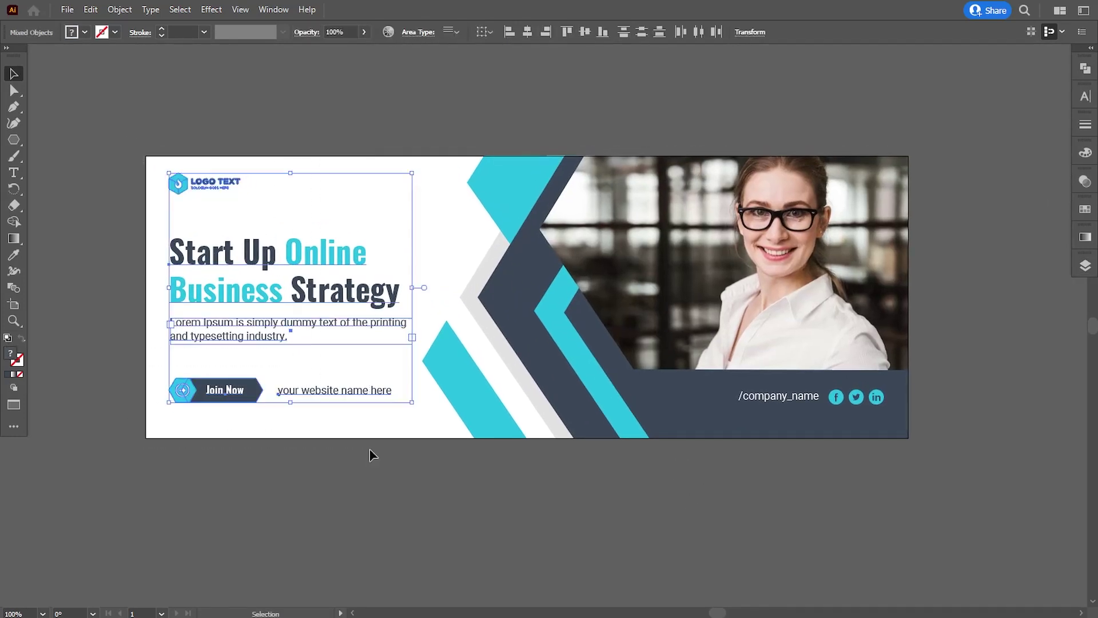
{"action": "key", "text": "shift+Down"}
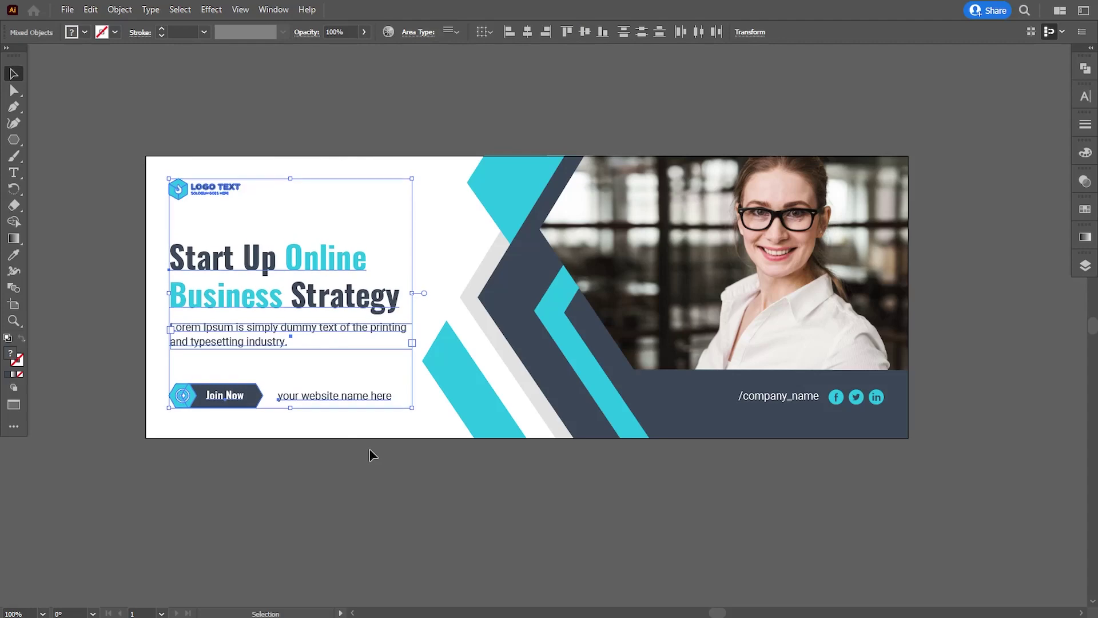
{"action": "key", "text": "Down"}
{"action": "key", "text": "Down"}
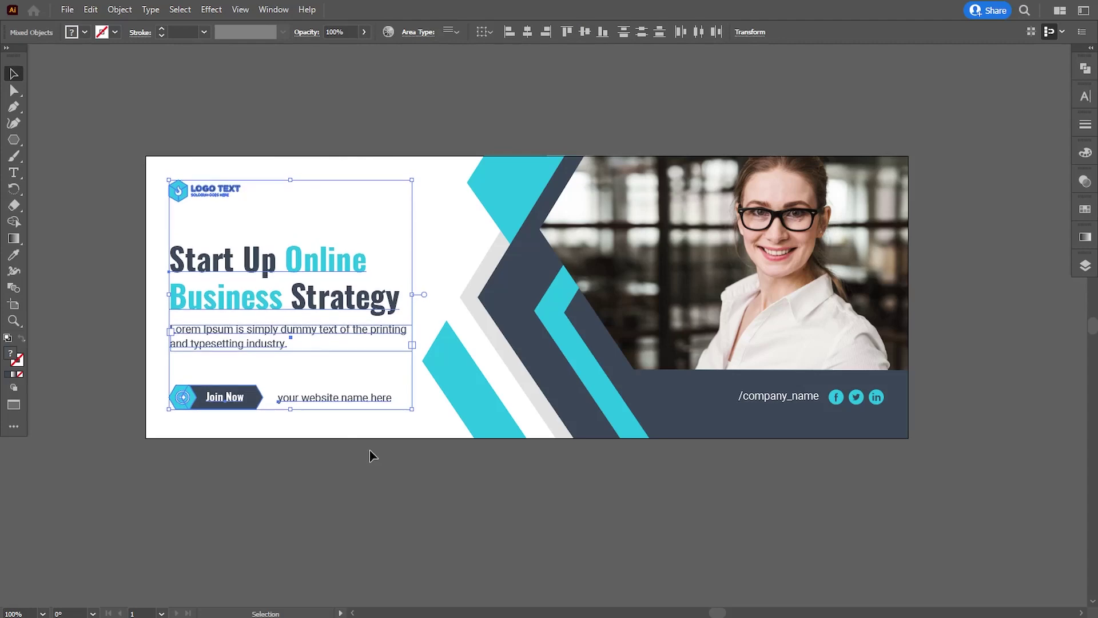
{"action": "left_click", "coordinate": [369, 456]}
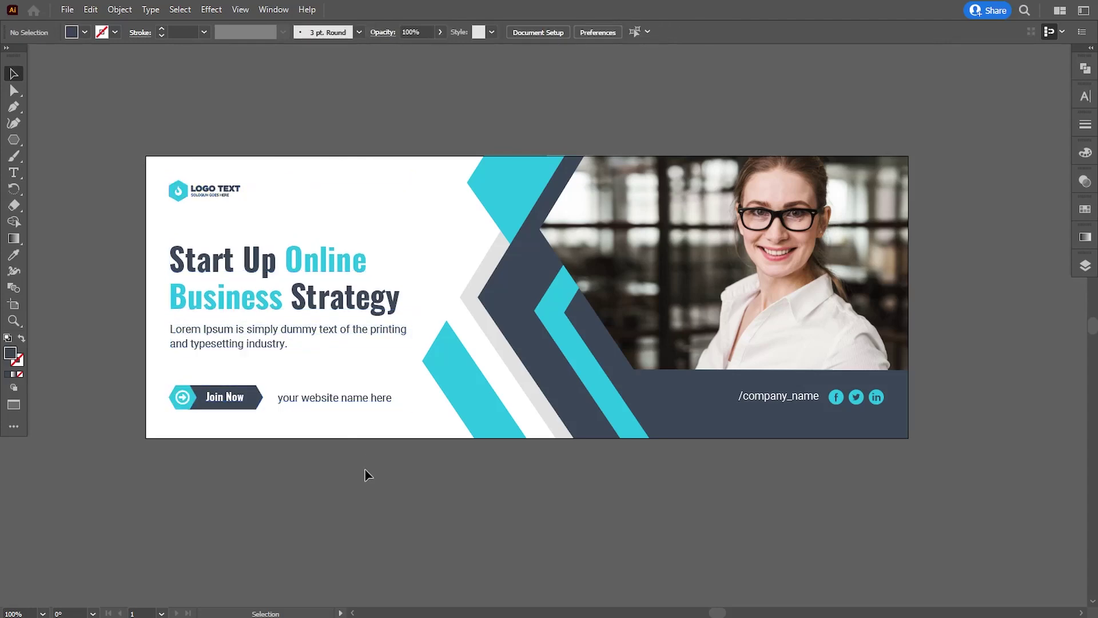